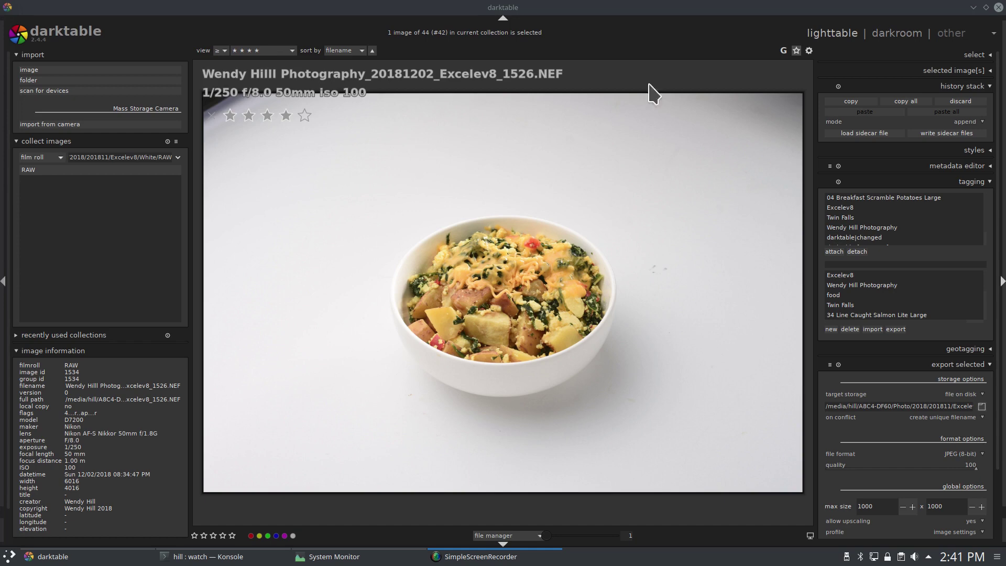
# Step: Open the selected bowl photo in the darkroom and enable the chromatic aberrations and hot pixels corrections
pyautogui.click(895, 37)
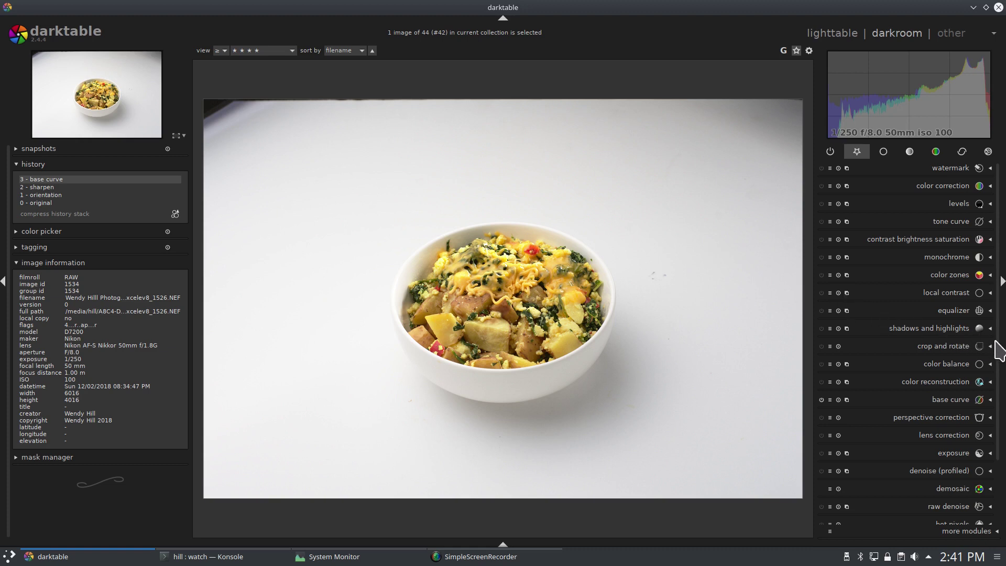
pyautogui.scroll(-3, 997, 346)
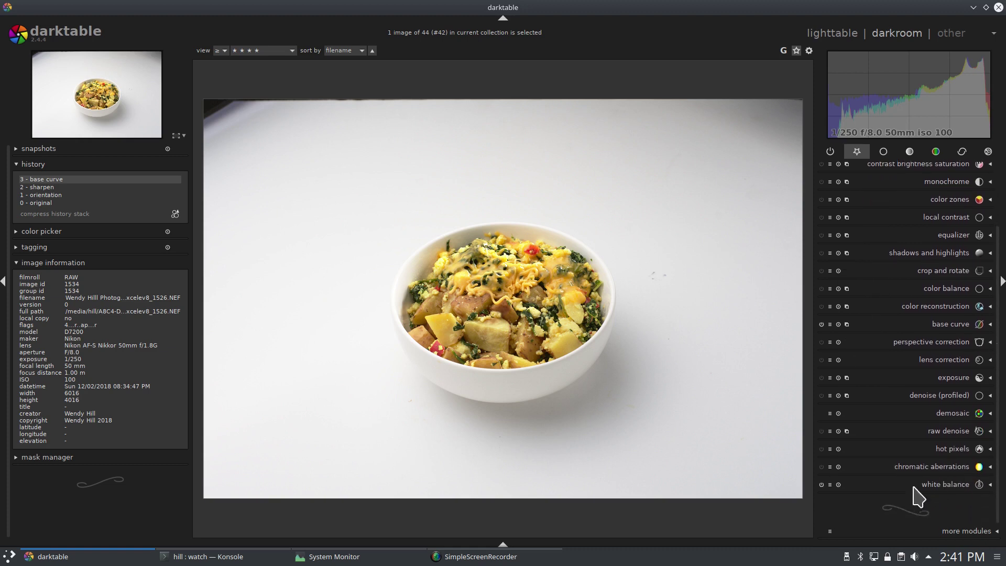
pyautogui.click(822, 466)
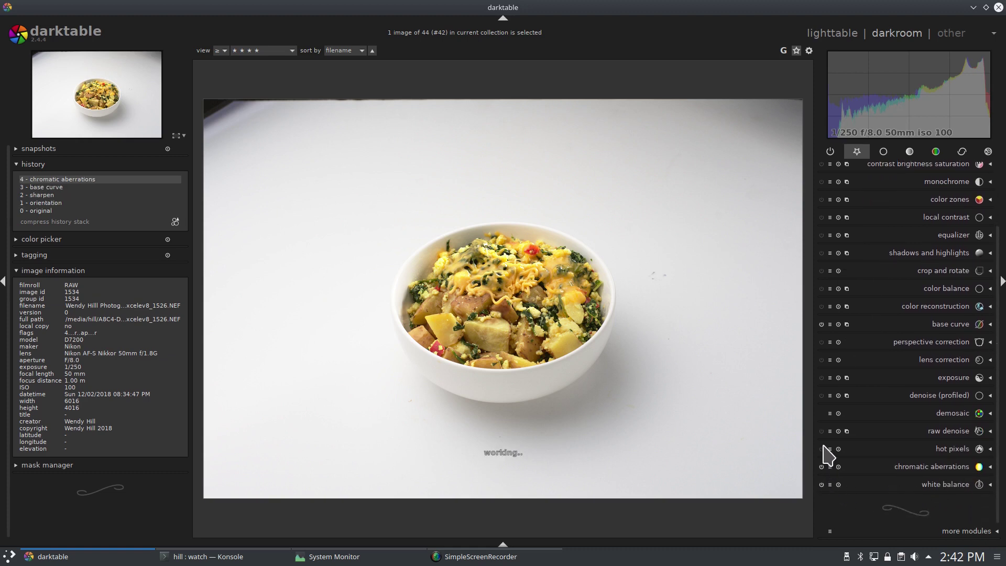
pyautogui.click(821, 449)
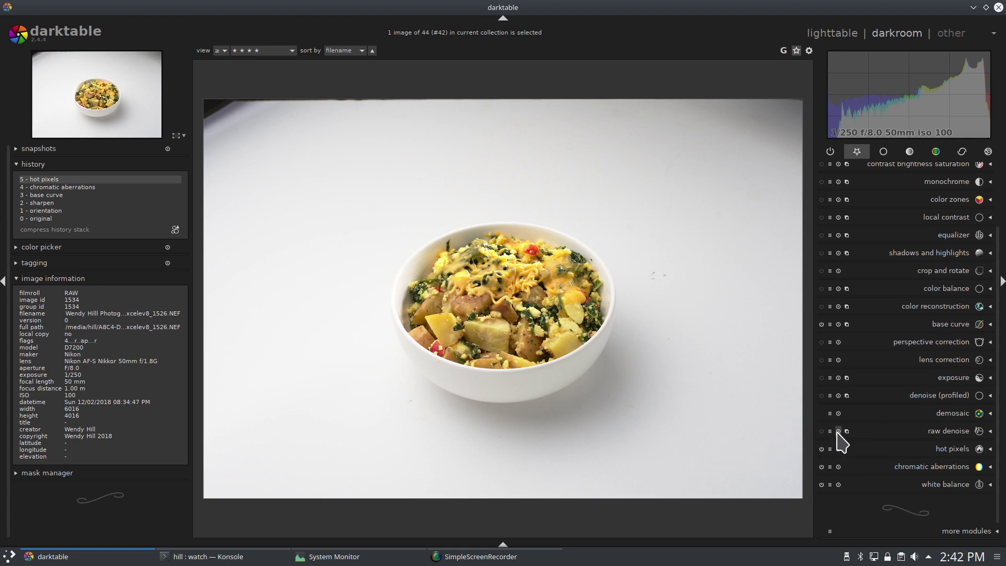
# Step: Apply the Best Color preset to the demosaic module
pyautogui.click(830, 448)
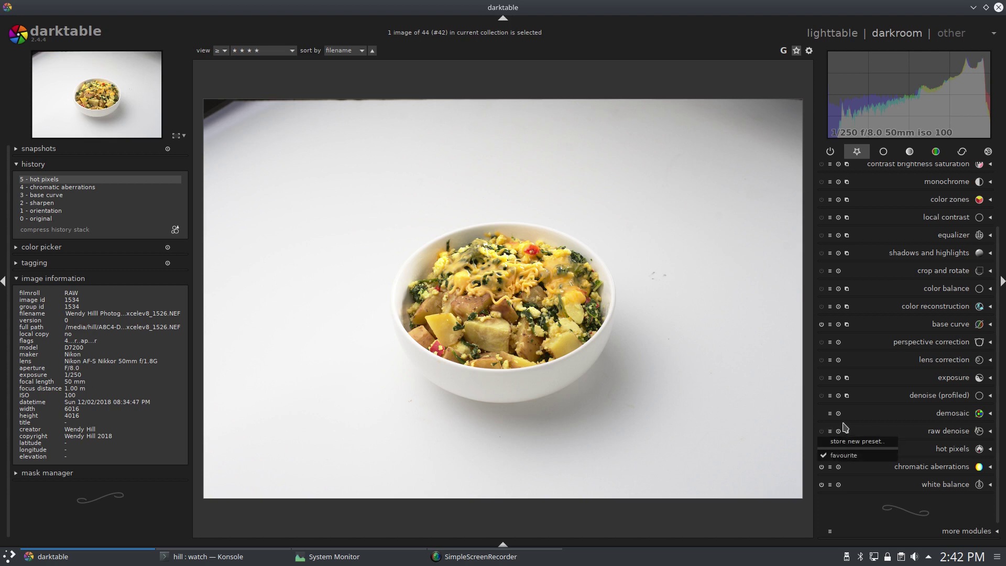
pyautogui.click(768, 431)
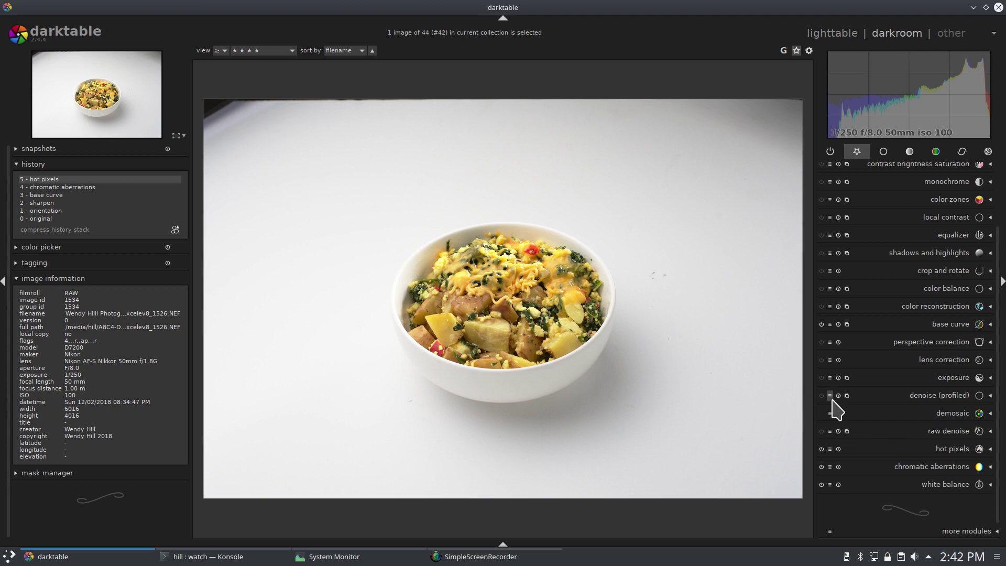
pyautogui.click(830, 413)
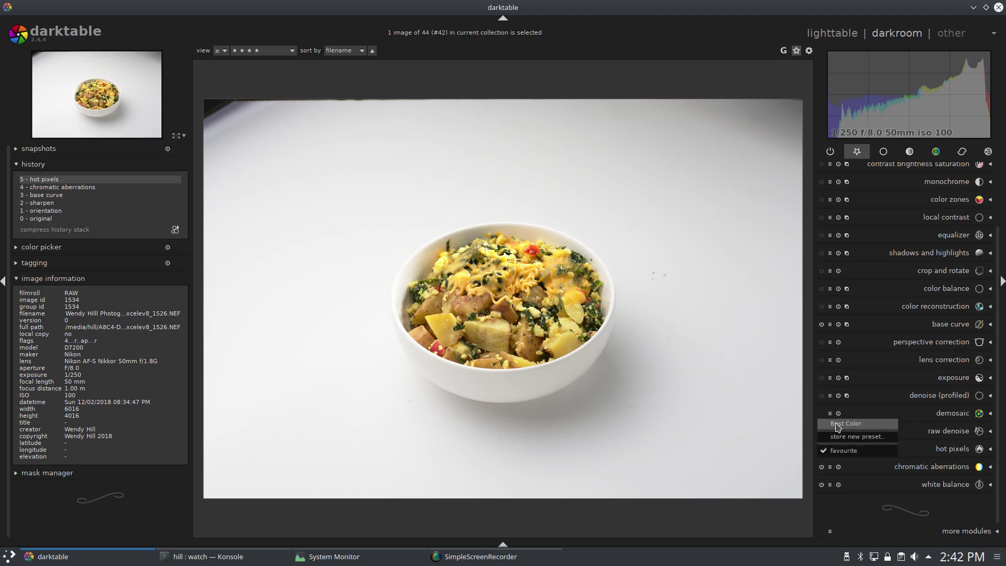
pyautogui.click(836, 423)
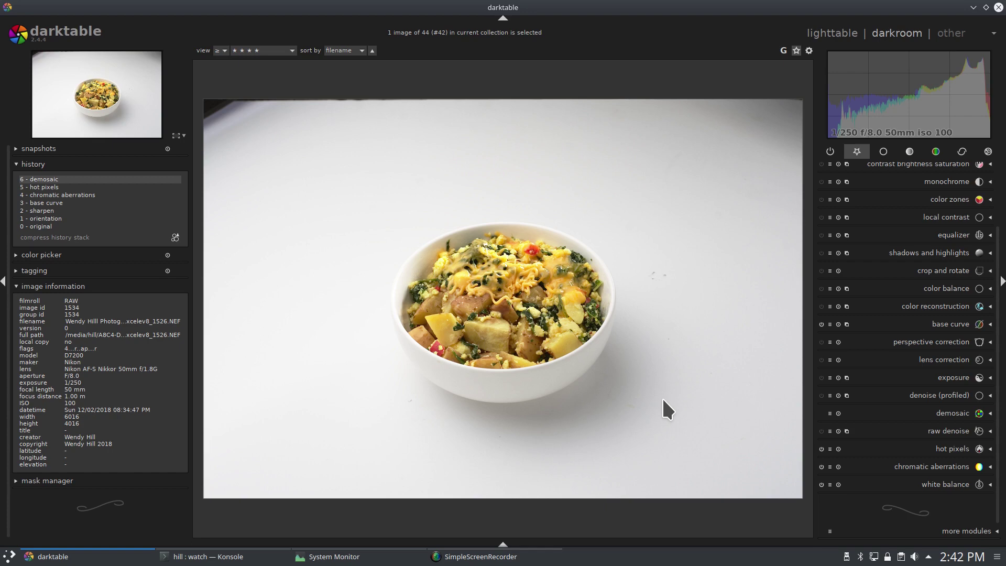
# Step: Lower the photo's exposure to -0.5 EV in the exposure module
pyautogui.scroll(4, 534, 367)
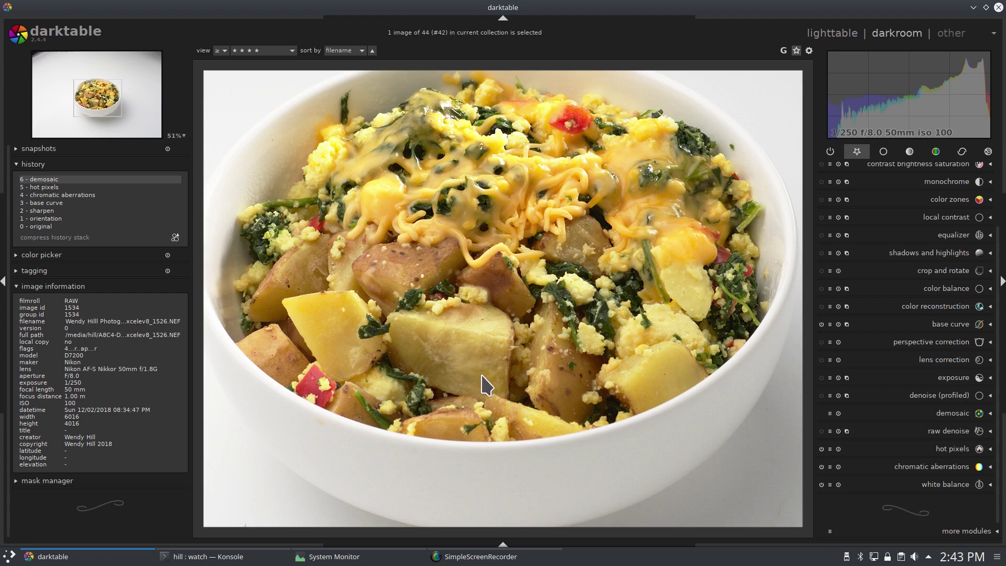
pyautogui.click(989, 378)
pyautogui.rightClick(959, 345)
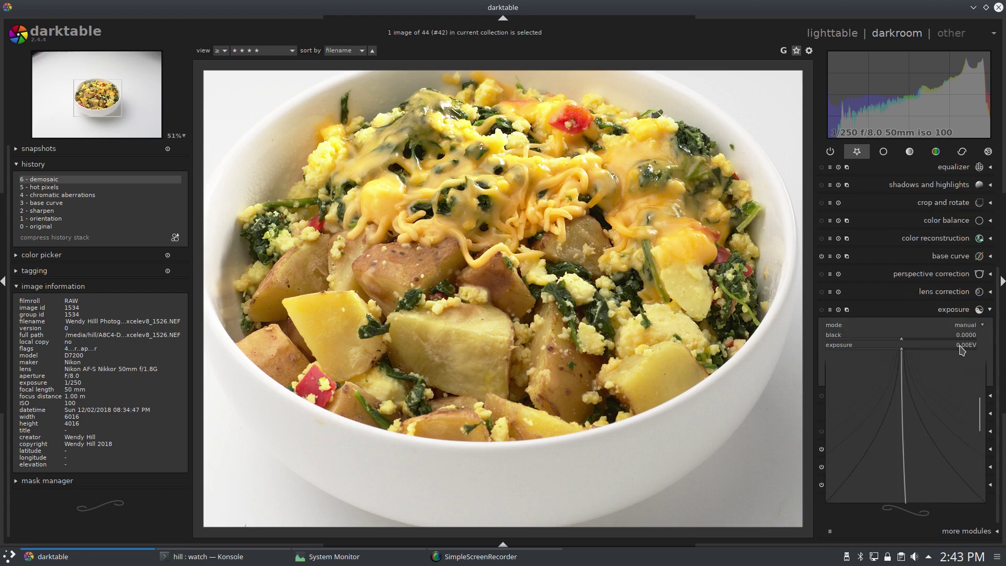
pyautogui.rightClick(966, 347)
pyautogui.write('-.5')
pyautogui.press('Return')
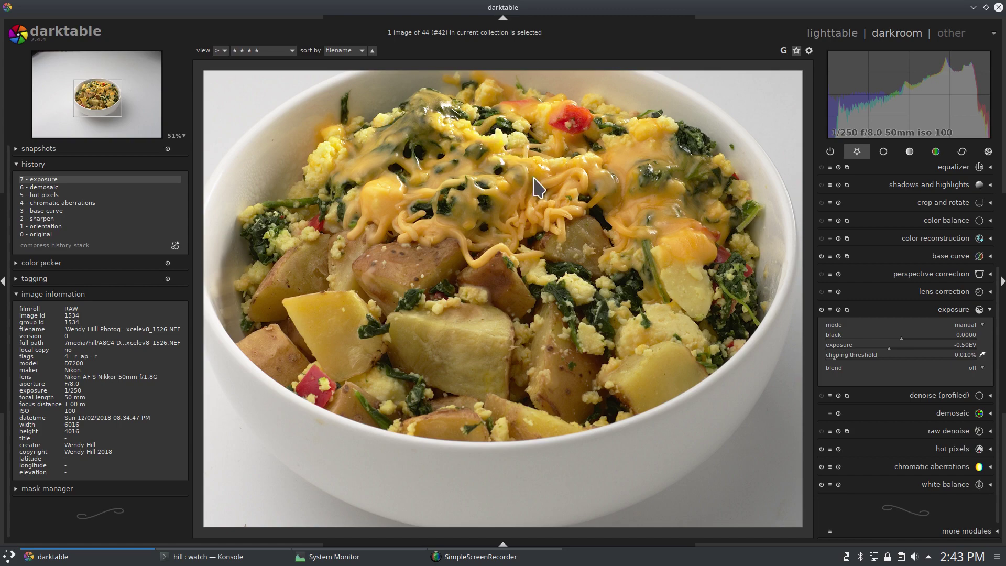
# Step: Compare the photo with the exposure module off and on, and examine the highlights in the food up close
pyautogui.click(822, 310)
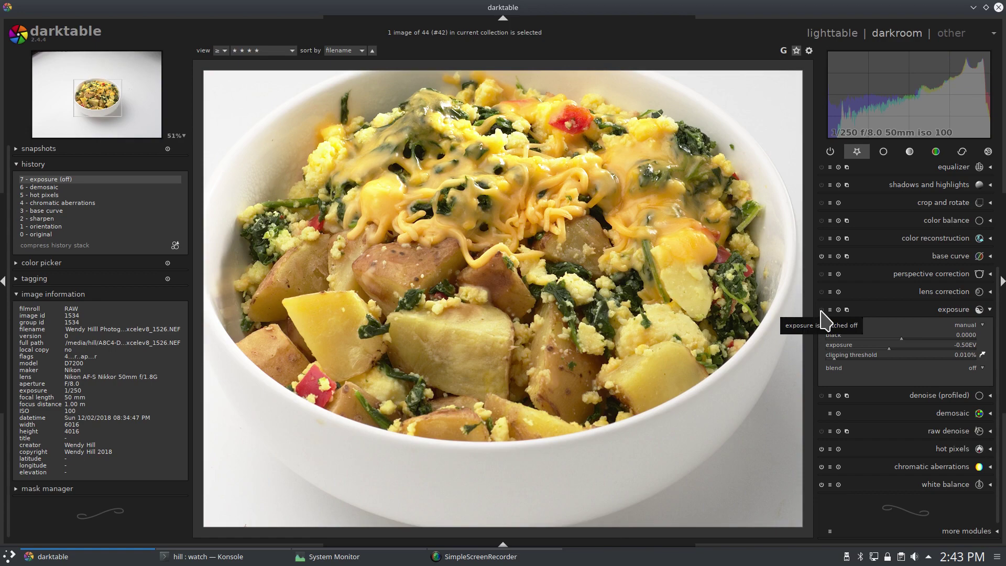
pyautogui.click(822, 309)
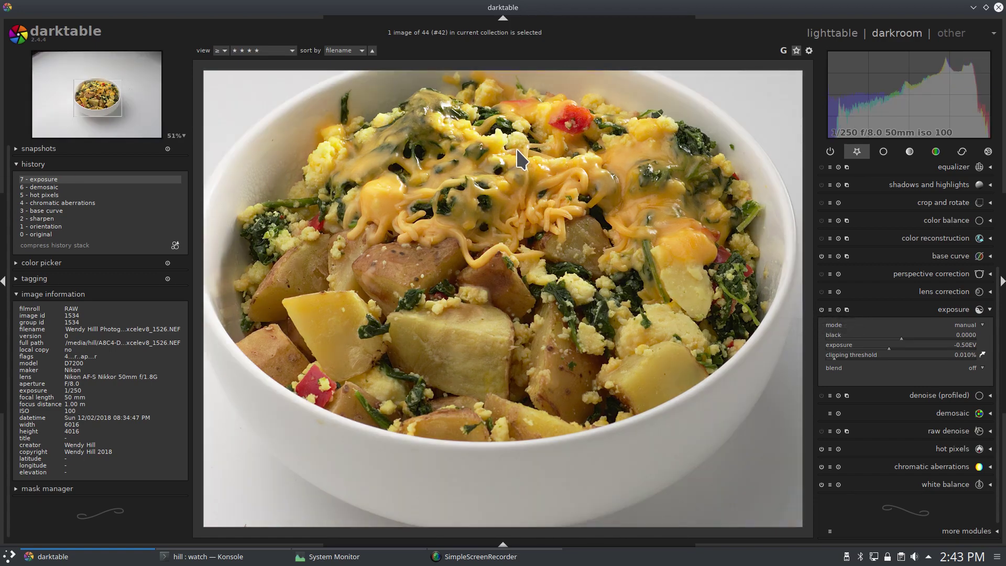
pyautogui.scroll(3, 513, 146)
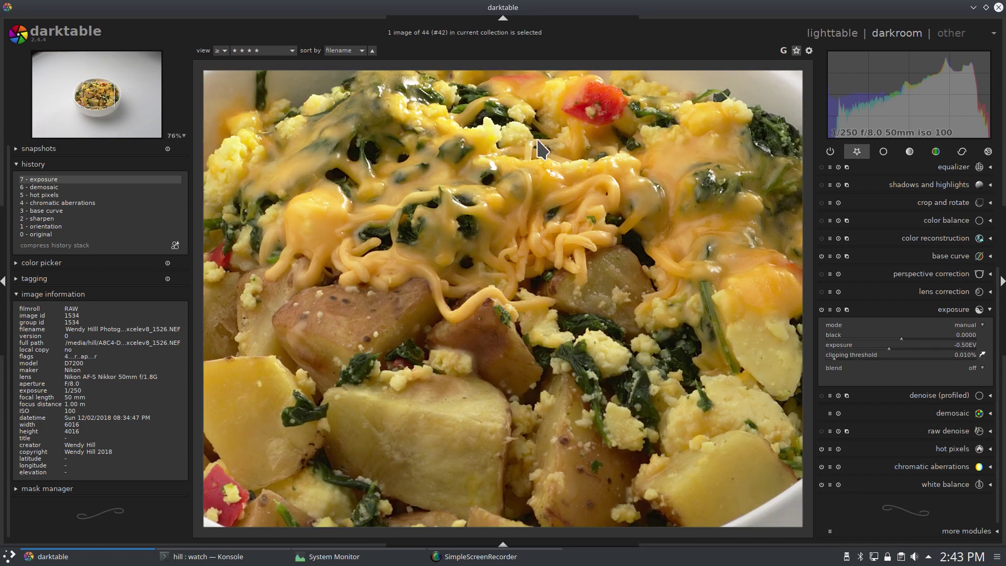
pyautogui.scroll(-5, 537, 140)
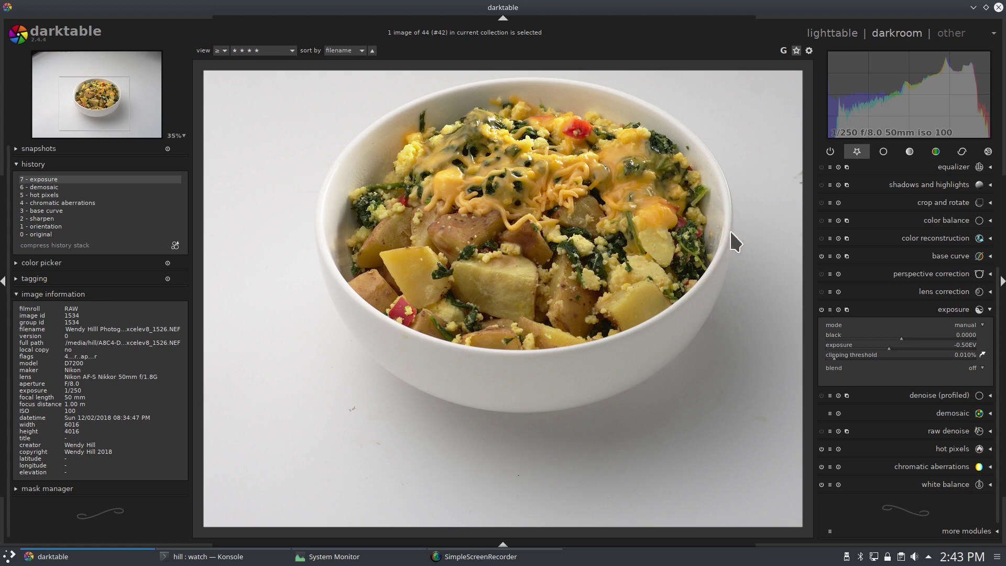
# Step: Export the photo from the lighttable as TIFF (8/16/32-bit) with the maximum size set to 0 x 0
pyautogui.click(831, 34)
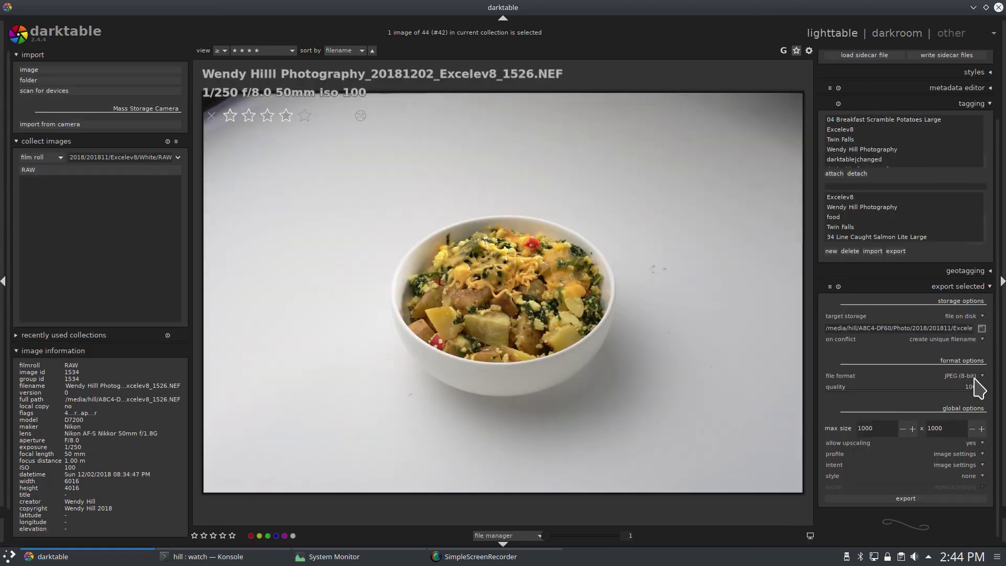
pyautogui.click(975, 388)
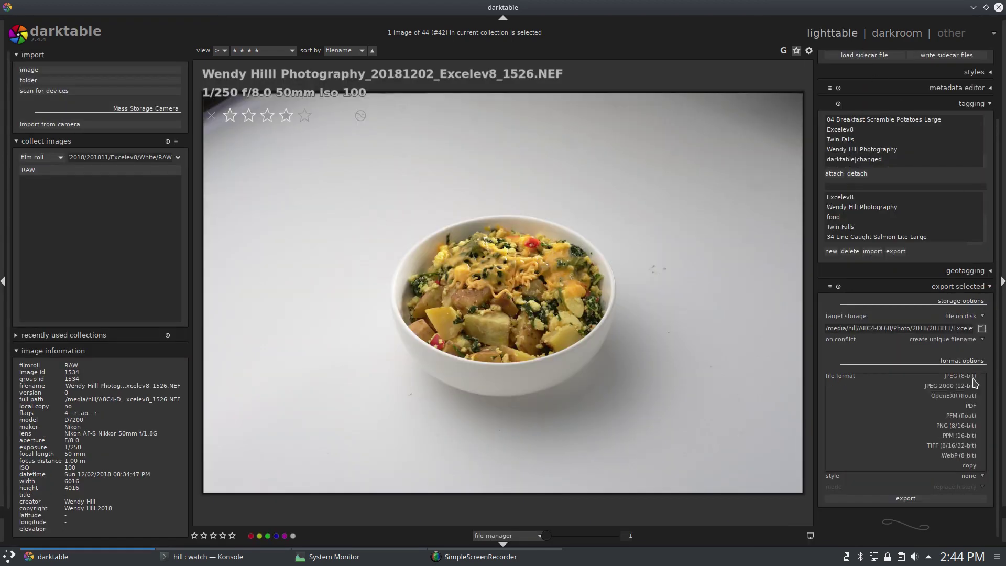
pyautogui.click(962, 445)
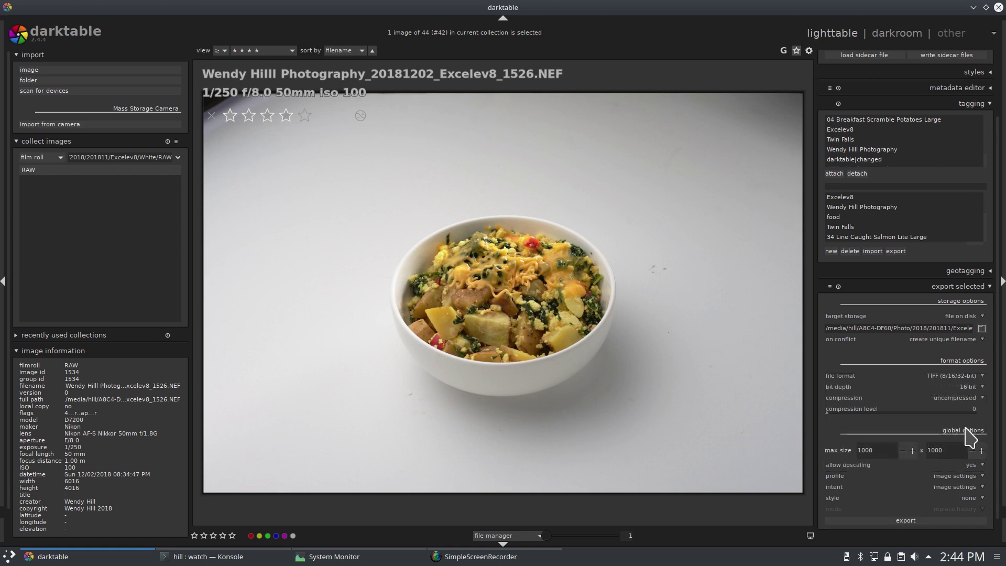
pyautogui.doubleClick(878, 450)
pyautogui.write('0')
pyautogui.doubleClick(951, 449)
pyautogui.write('0')
pyautogui.click(916, 521)
# Step: Return to the darkroom, set the exposure to 0.5 EV and check the food up close
pyautogui.click(894, 33)
pyautogui.rightClick(955, 407)
pyautogui.write('0.5')
pyautogui.press('Return')
pyautogui.scroll(4, 457, 344)
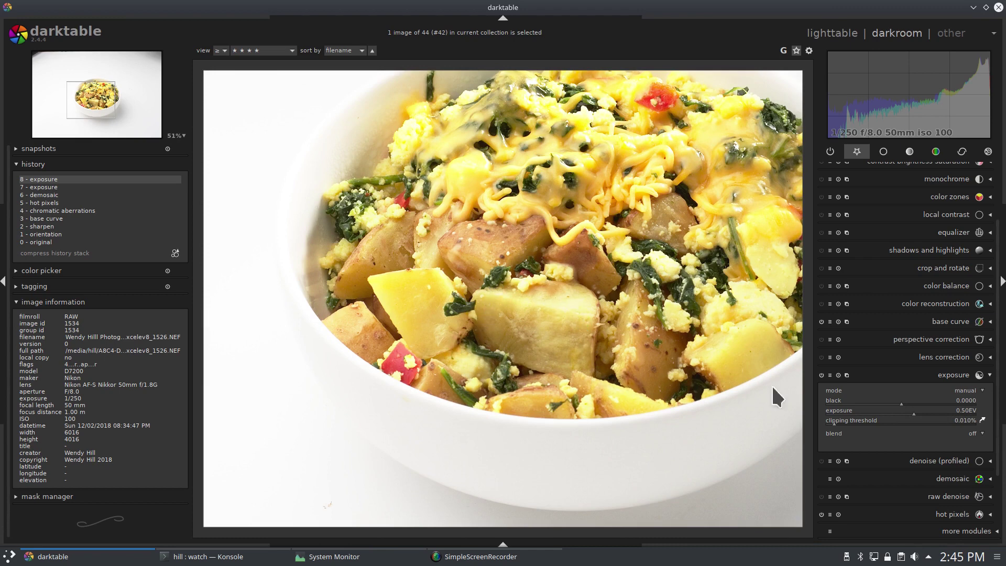
# Step: Set the exposure to 0.25 EV and export this version of the photo
pyautogui.rightClick(967, 411)
pyautogui.click(966, 411)
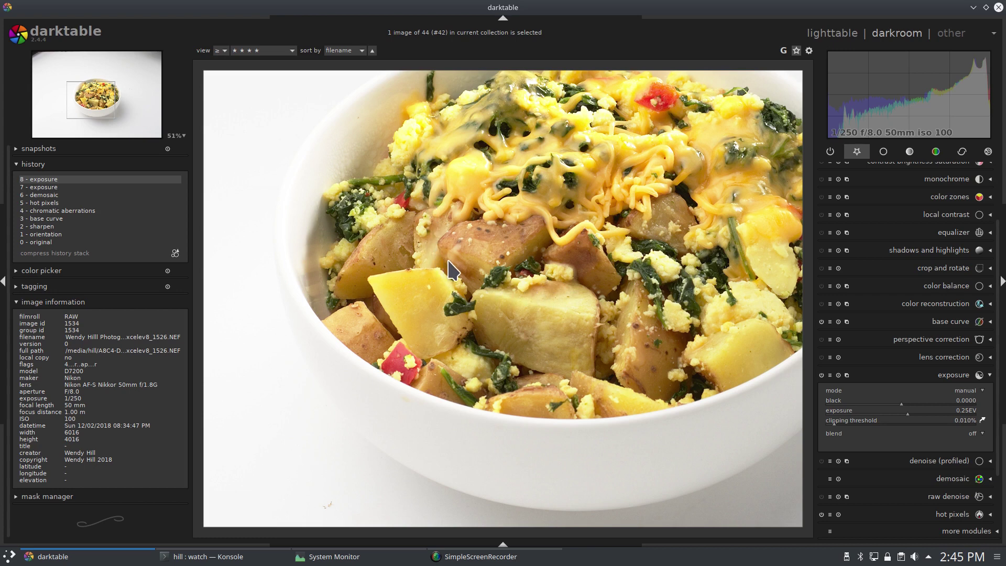
pyautogui.hotkey('ctrl', 'e')
# Step: Sample a colour from the food with the color zones picker and raise the lightness of the yellow range
pyautogui.scroll(3, 995, 251)
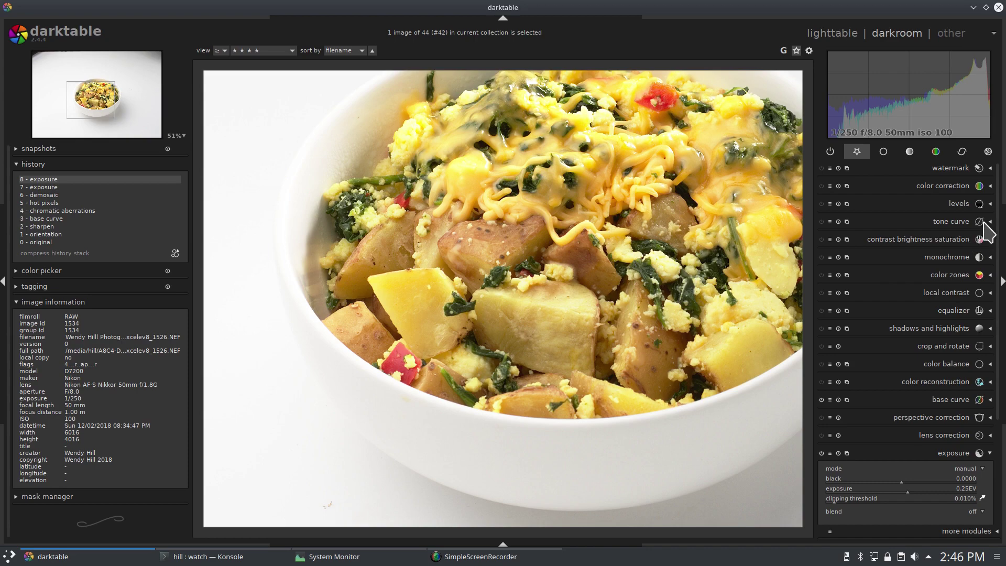
pyautogui.scroll(2, 587, 242)
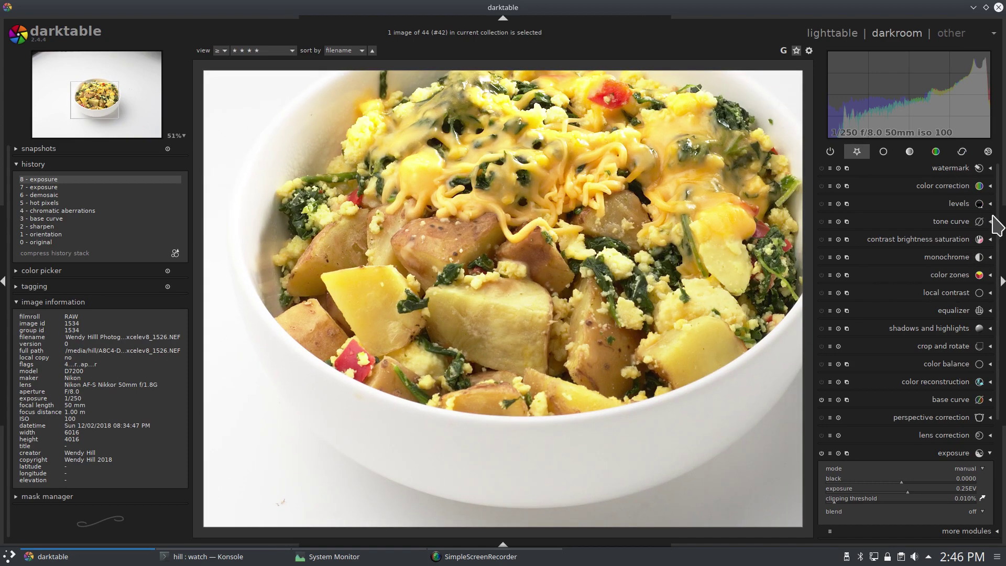
pyautogui.click(993, 274)
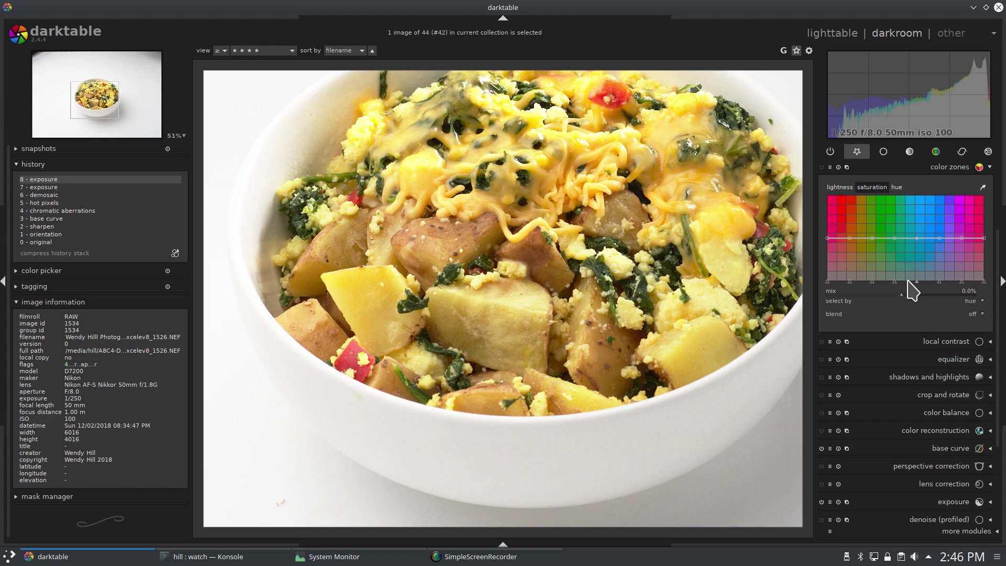
pyautogui.click(983, 188)
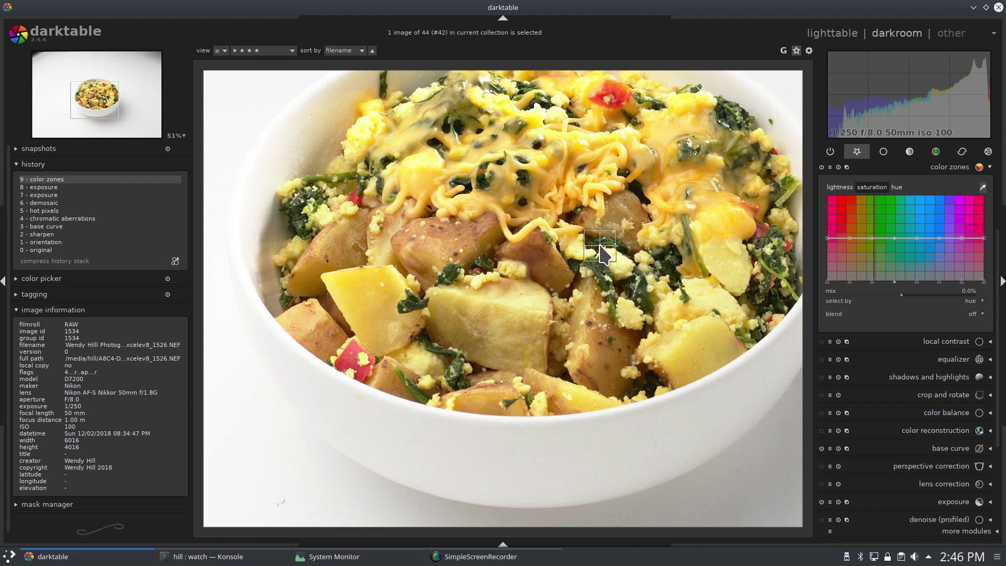
pyautogui.moveTo(604, 255); pyautogui.dragTo(605, 255)
pyautogui.click(840, 187)
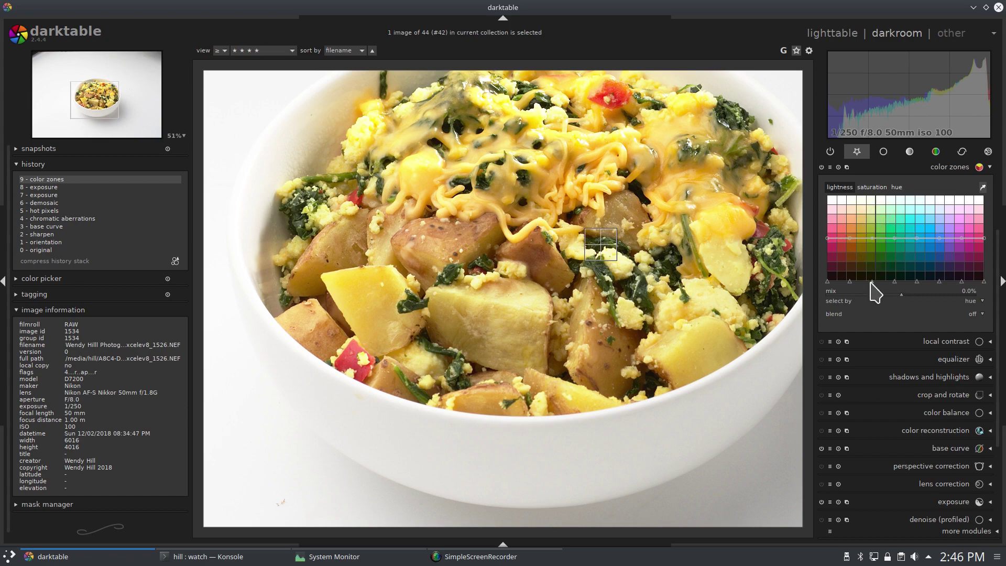
pyautogui.moveTo(877, 243); pyautogui.dragTo(876, 233)
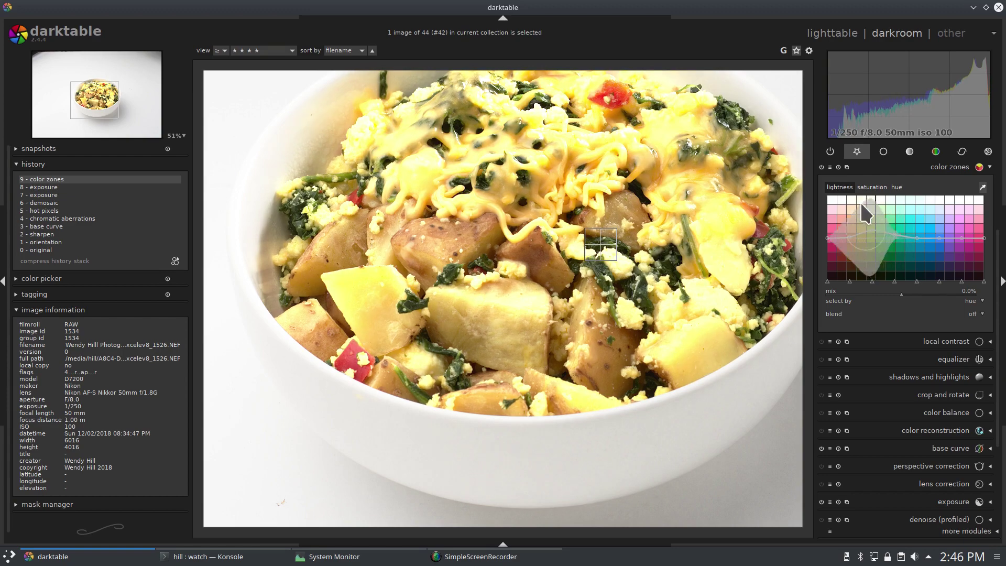
# Step: Raise the saturation of the yellow range in color zones
pyautogui.click(871, 187)
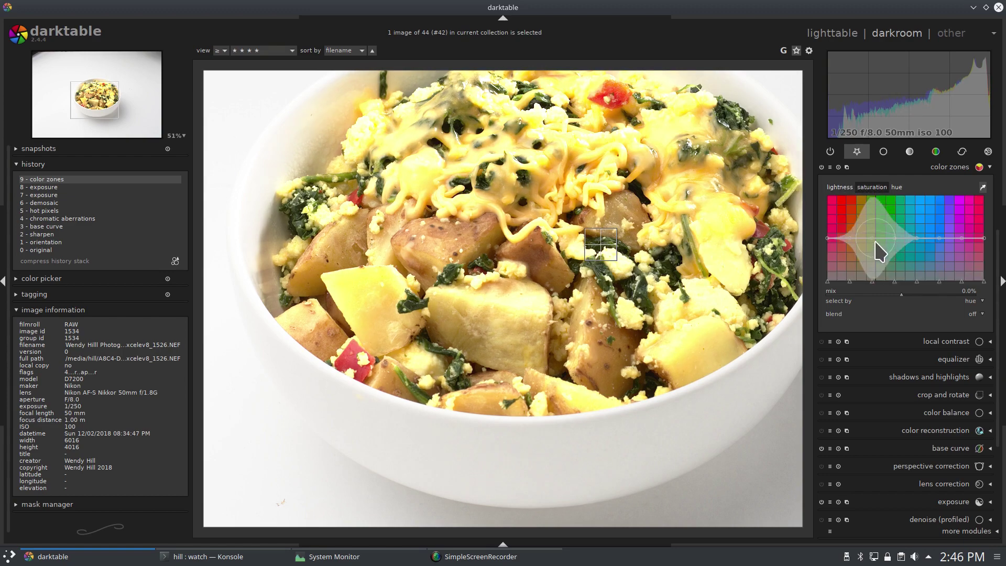
pyautogui.moveTo(883, 245); pyautogui.dragTo(882, 229)
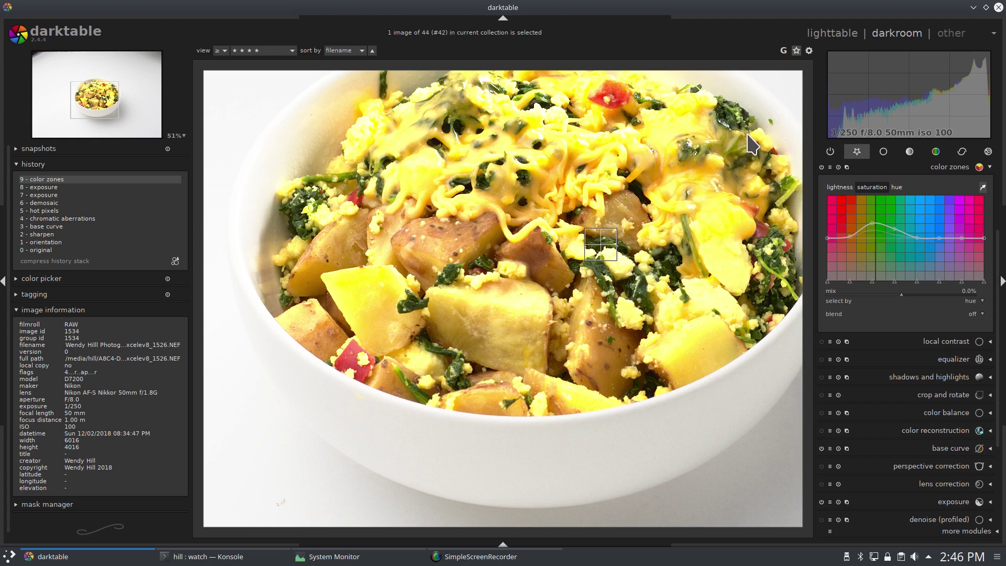
pyautogui.click(980, 313)
# Step: Compare the photo with color zones off and on, and export this version with the module enabled
pyautogui.click(821, 166)
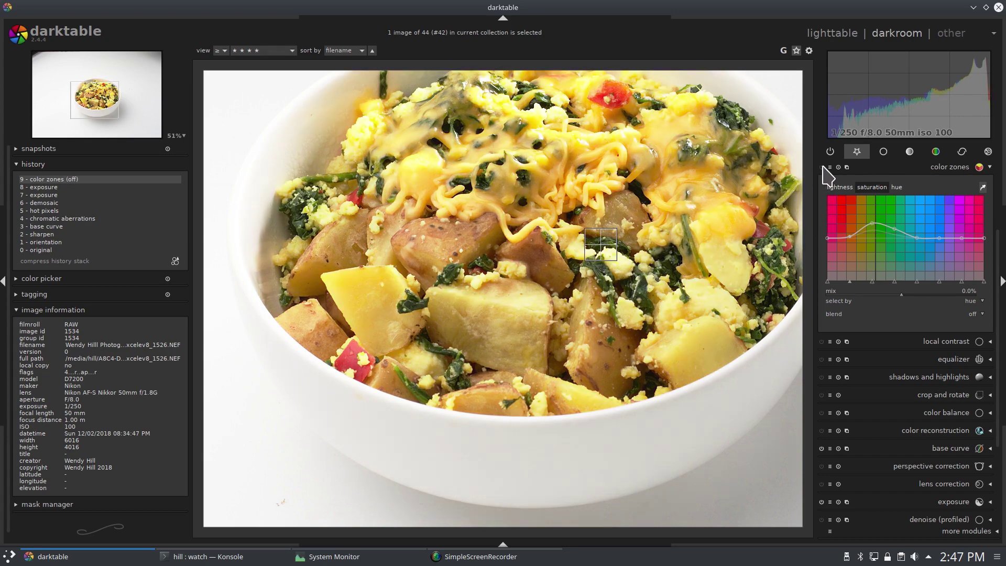
pyautogui.click(822, 166)
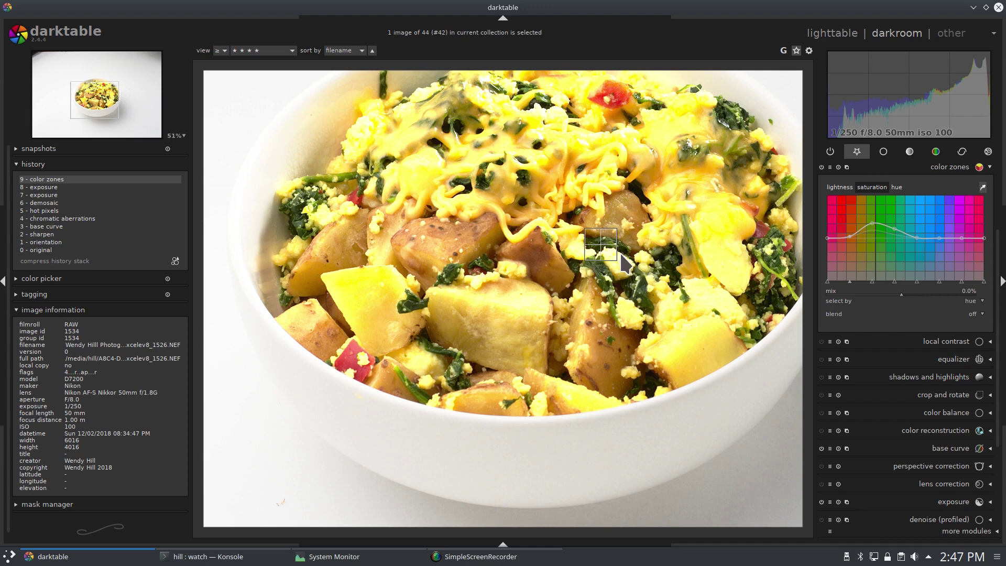
pyautogui.hotkey('ctrl', 'e')
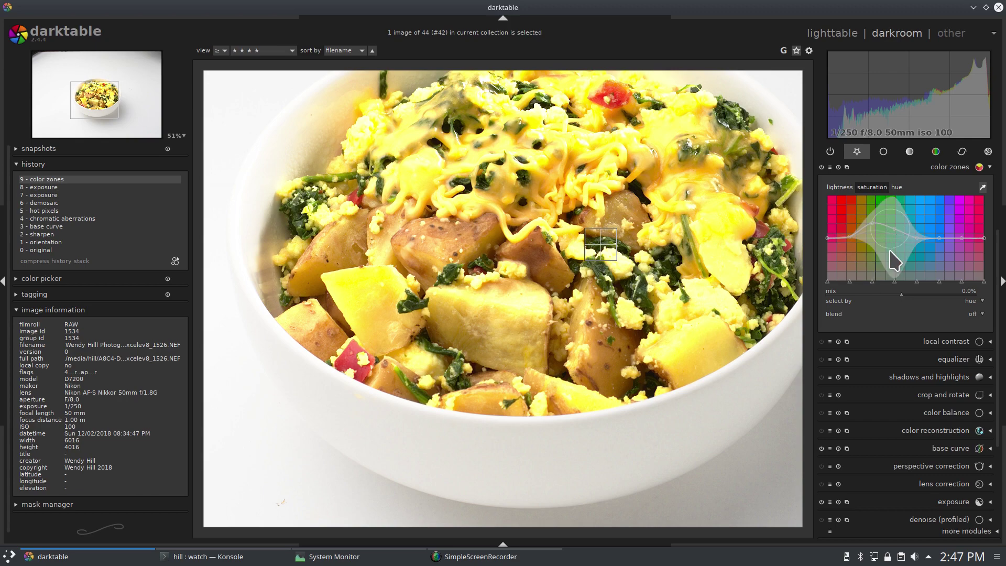
# Step: Lower the lightness of the reds in color zones and raise their saturation
pyautogui.click(841, 187)
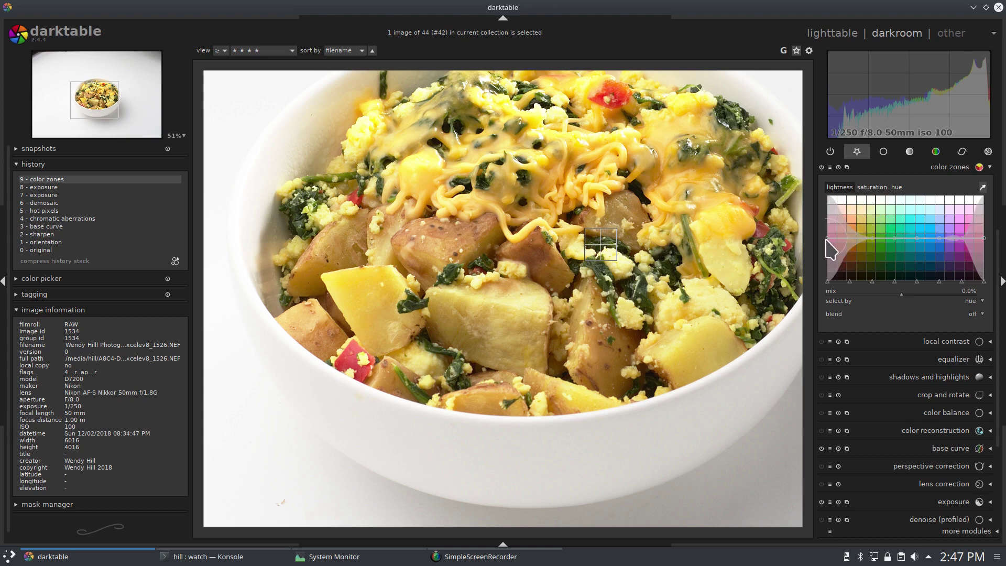
pyautogui.moveTo(826, 239); pyautogui.dragTo(827, 257)
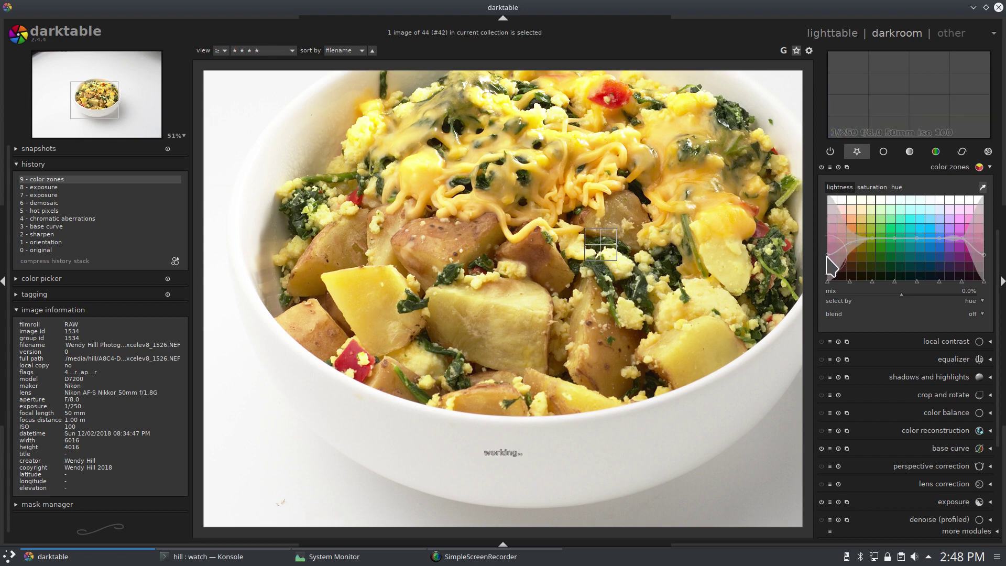
pyautogui.click(871, 187)
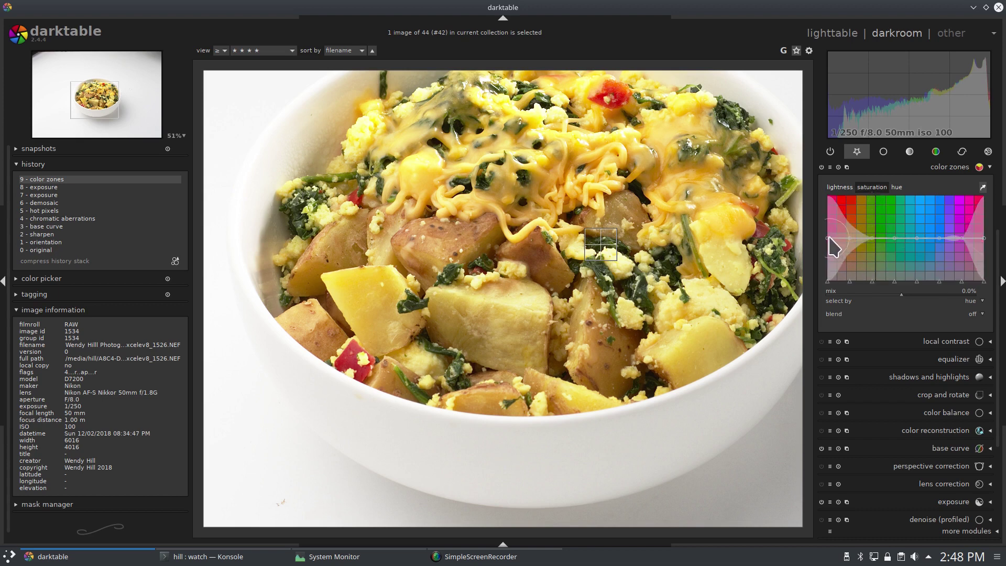
pyautogui.moveTo(828, 237); pyautogui.dragTo(825, 213)
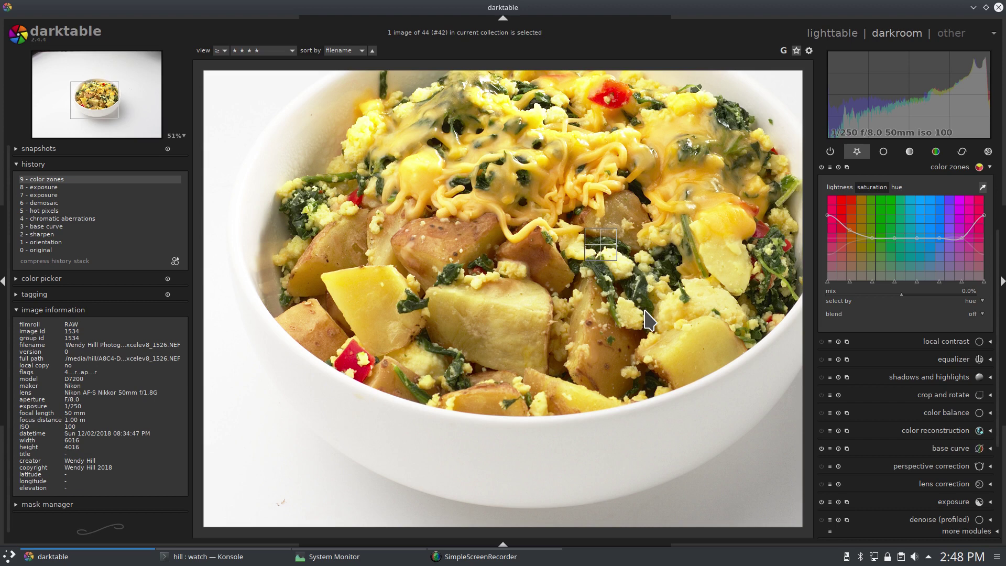
# Step: Export the version with the adjusted reds, and launch the GNU Image Manipulation Program
pyautogui.hotkey('ctrl', 'e')
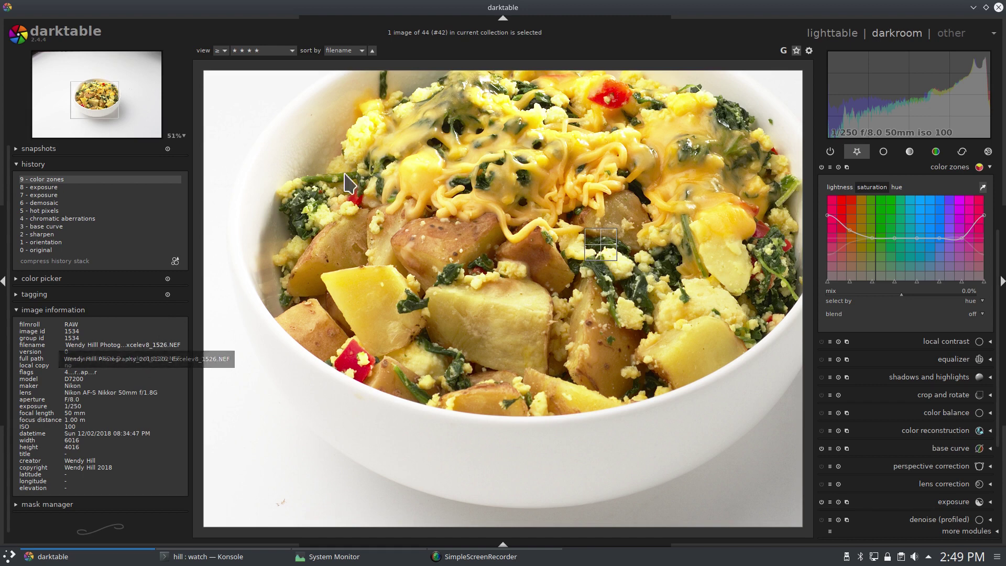
pyautogui.doubleClick(506, 11)
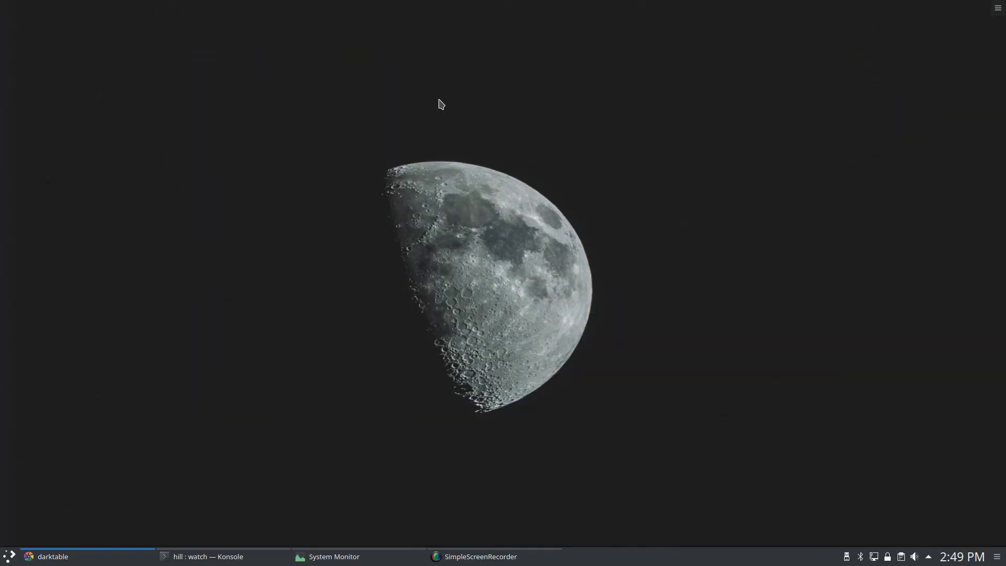
pyautogui.press('super')
pyautogui.write('gim')
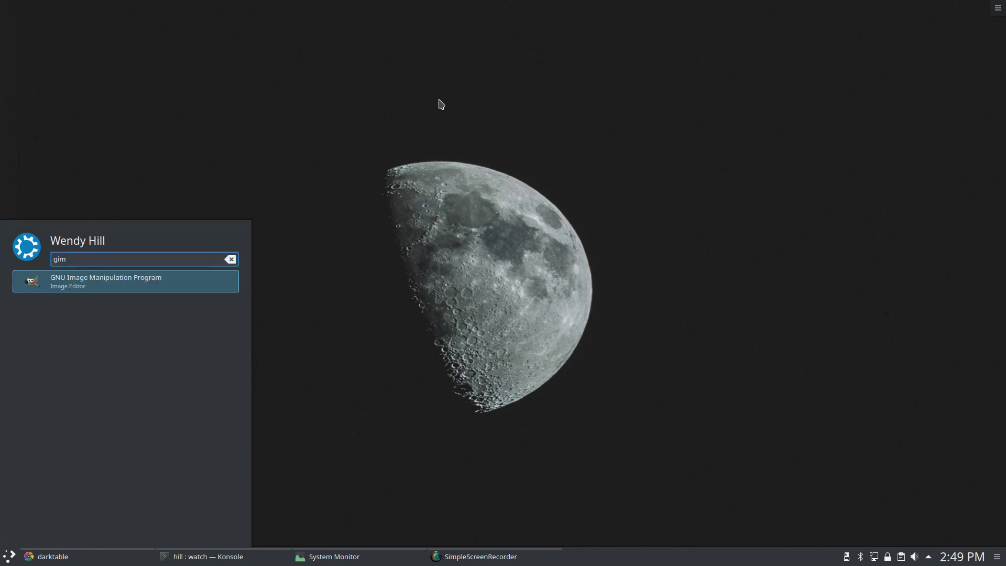
pyautogui.press('Return')
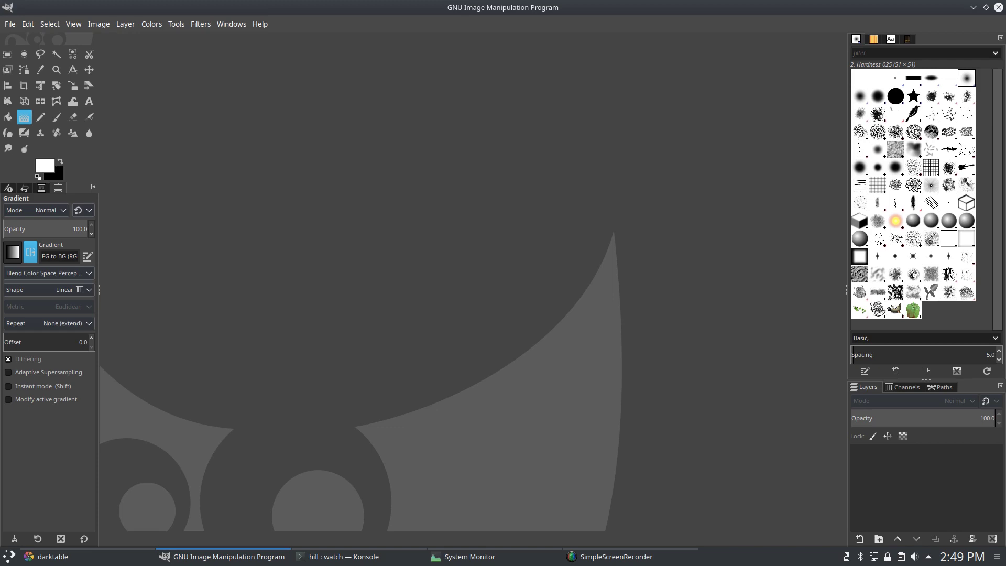
# Step: Start opening an image and browse the 2.0 TB Volume to the folder Photo/2018/201811/Excelev8/White/Base Tif
pyautogui.click(10, 24)
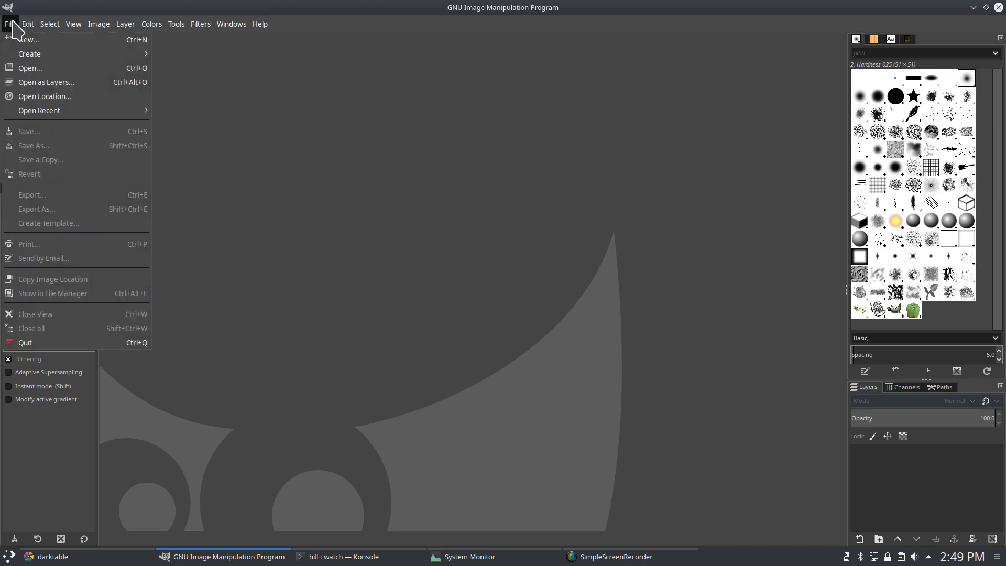
pyautogui.click(48, 68)
pyautogui.click(150, 274)
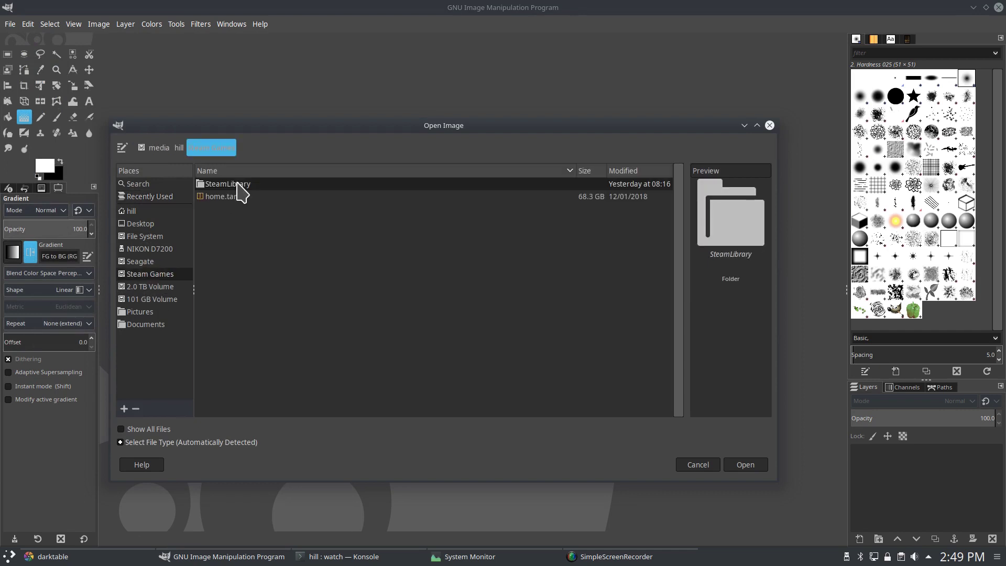
pyautogui.click(159, 286)
pyautogui.doubleClick(233, 335)
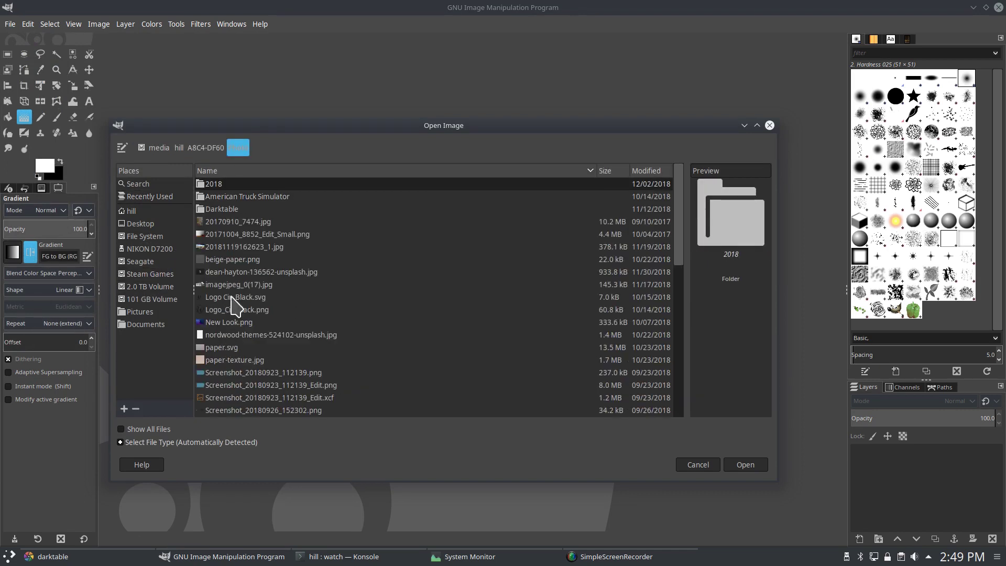
pyautogui.doubleClick(236, 262)
pyautogui.doubleClick(234, 264)
pyautogui.doubleClick(252, 202)
pyautogui.doubleClick(247, 193)
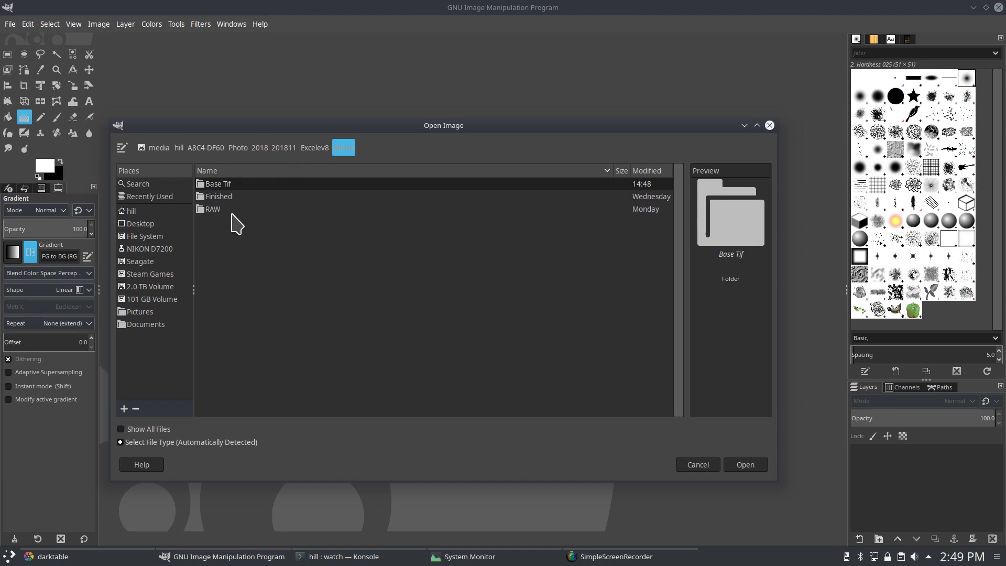
pyautogui.doubleClick(231, 209)
pyautogui.hotkey('alt', 'Up')
pyautogui.doubleClick(282, 183)
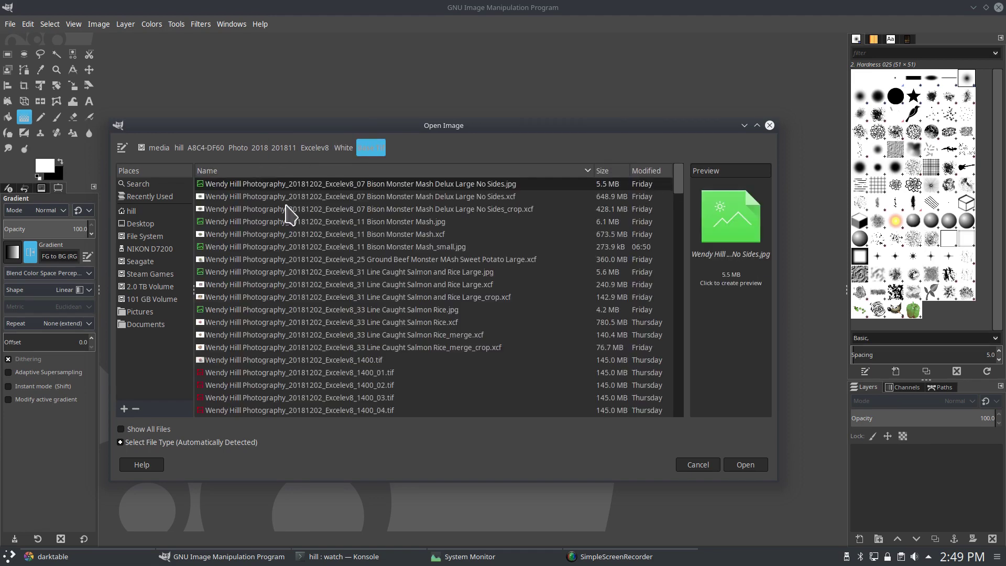
# Step: Open the TIFF whose name ends in Excelev8_1526.tif
pyautogui.scroll(-2, 341, 236)
pyautogui.scroll(-3, 338, 288)
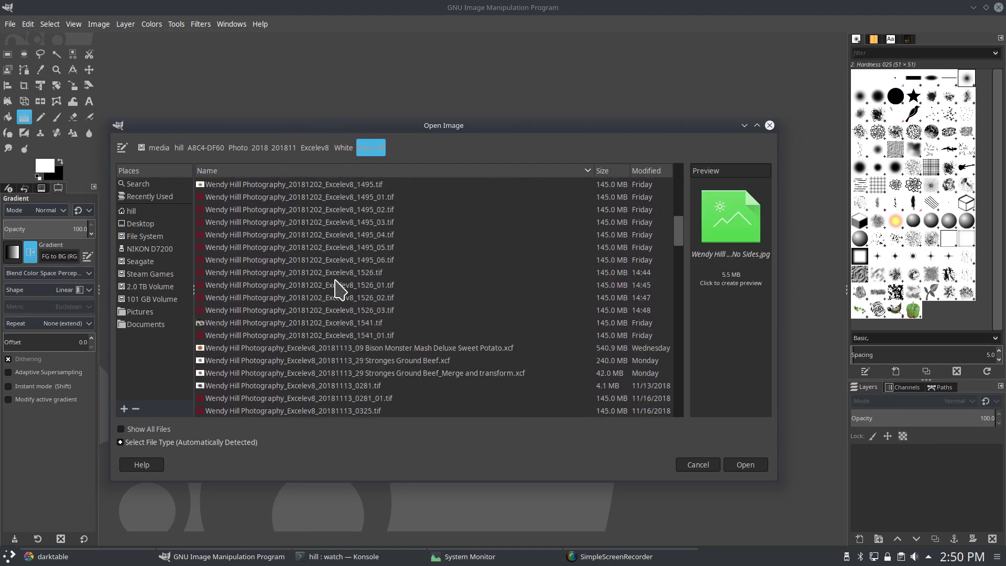
pyautogui.click(374, 272)
pyautogui.click(743, 465)
pyautogui.click(602, 350)
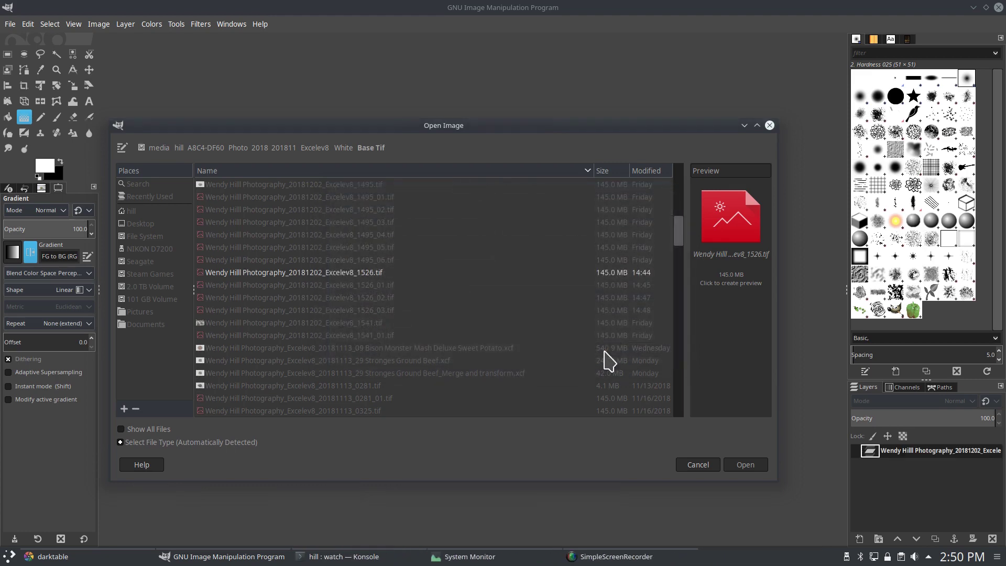
pyautogui.scroll(-1, 537, 340)
pyautogui.scroll(3, 537, 340)
pyautogui.scroll(-1, 538, 339)
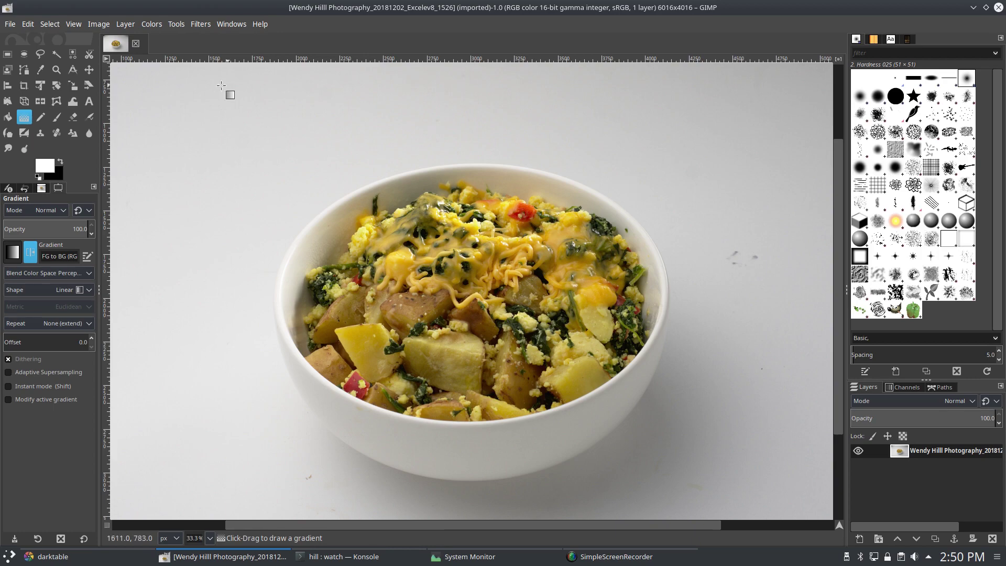
# Step: Add the exported TIFFs ending in 1526_01, 1526_02 and 1526_03 to the image as layers
pyautogui.click(10, 24)
pyautogui.click(47, 80)
pyautogui.click(349, 309)
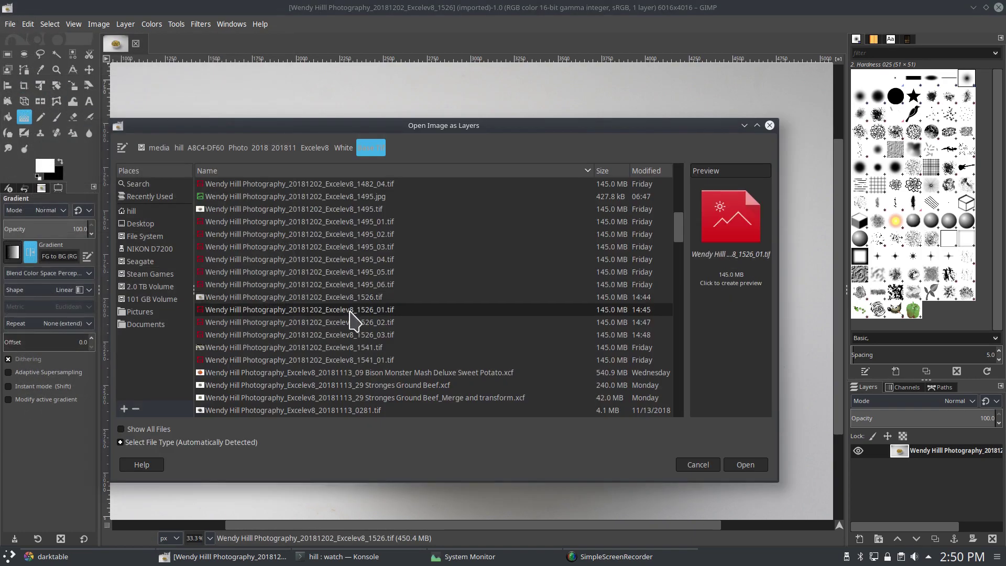
pyautogui.keyDown('shift'); pyautogui.click(370, 335); pyautogui.keyUp('shift')
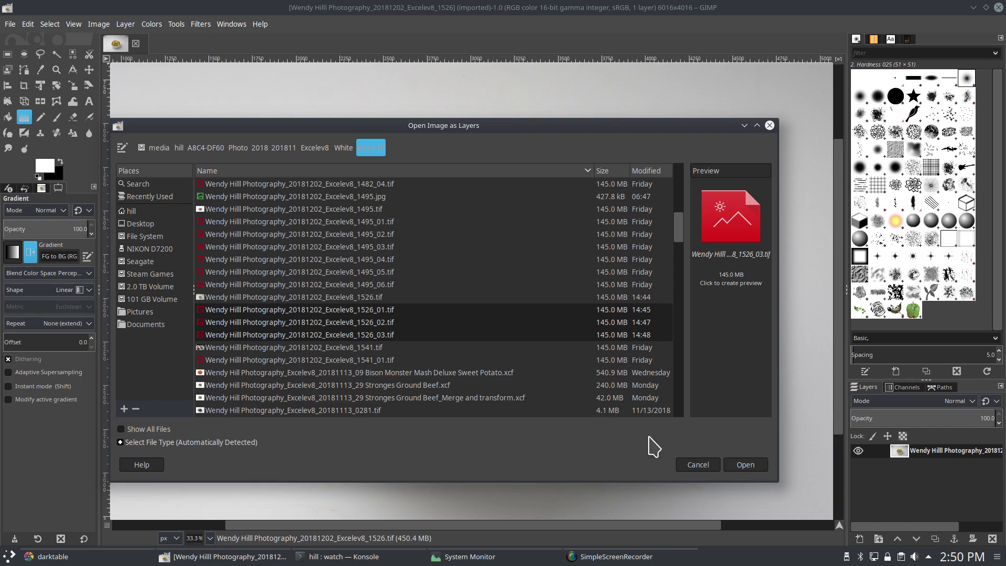
pyautogui.click(747, 466)
pyautogui.click(615, 347)
pyautogui.click(615, 347)
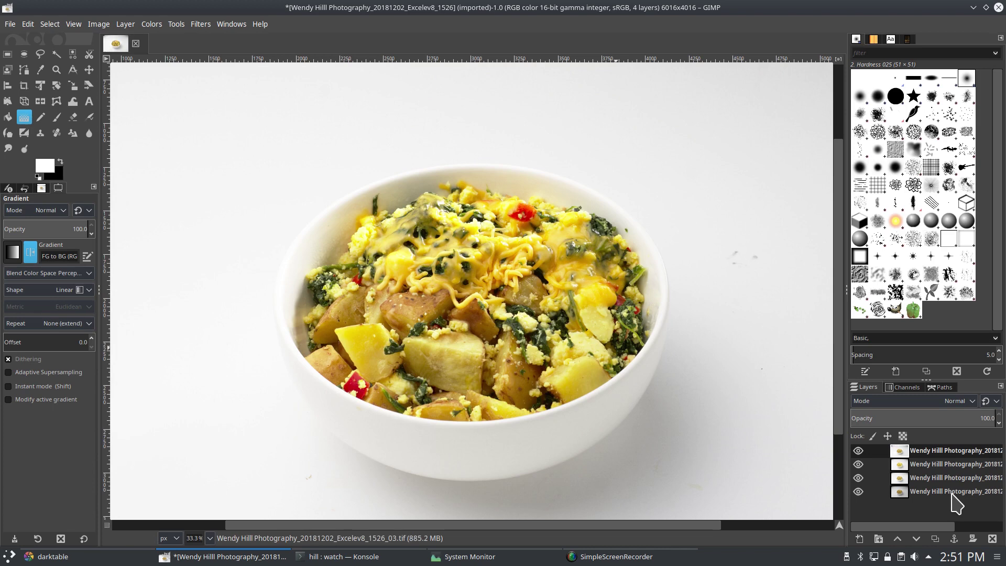
# Step: Rename the lowest layer, the original 1526 export, as DArk
pyautogui.doubleClick(959, 490)
pyautogui.press('BackSpace')
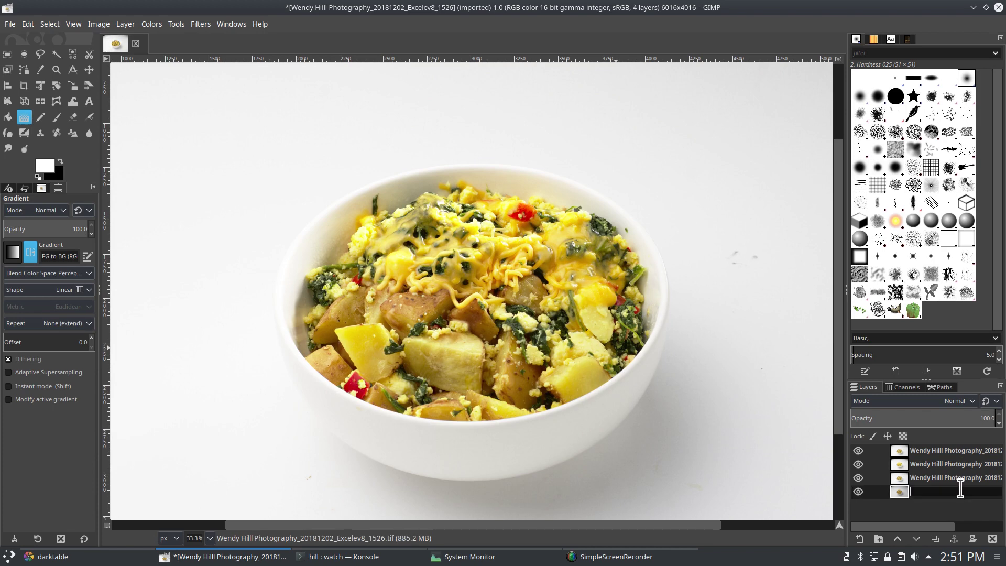
pyautogui.write('DArk')
pyautogui.press('Return')
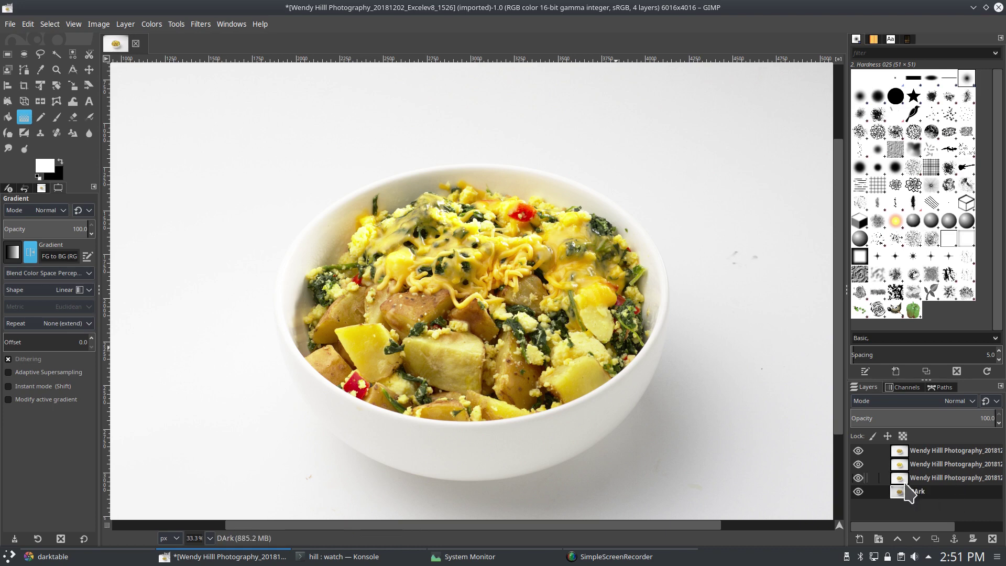
# Step: Hide the two uppermost layers, rename the 1526_01 layer as Potatos and move it below DArk
pyautogui.click(858, 451)
pyautogui.click(862, 464)
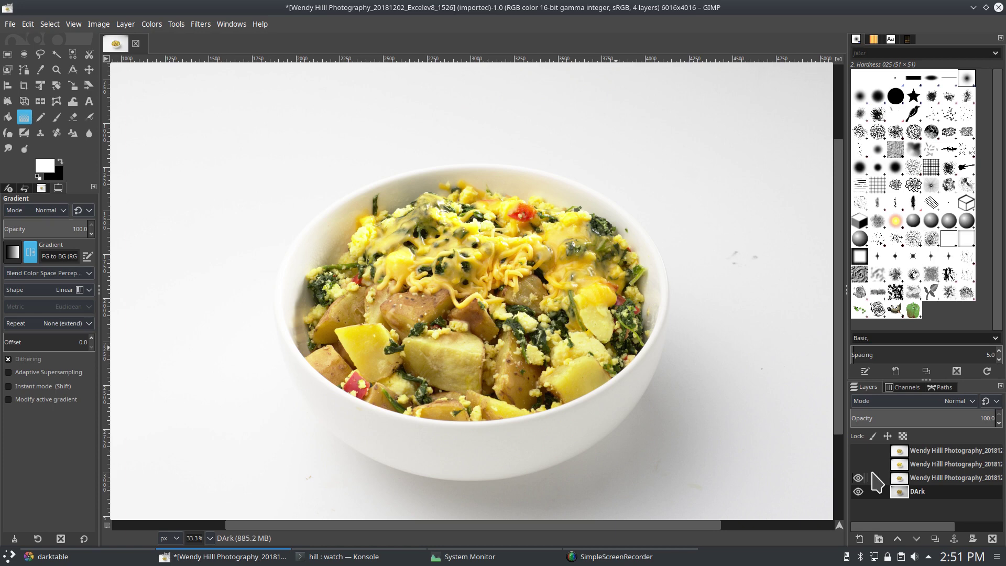
pyautogui.doubleClick(937, 478)
pyautogui.write('Potatos')
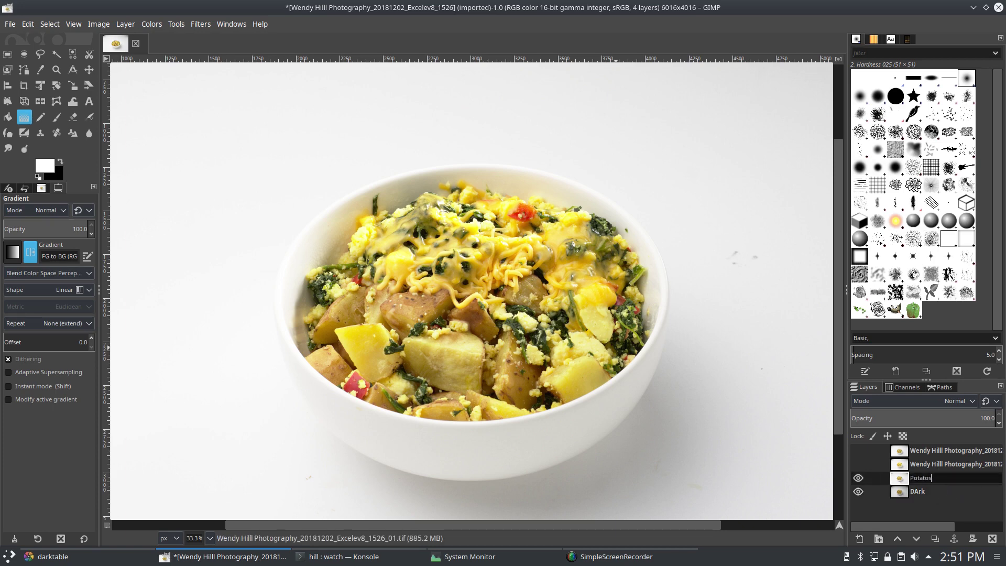
pyautogui.press('Return')
pyautogui.moveTo(941, 478); pyautogui.dragTo(938, 505)
# Step: Show the 1526_02 layer directly above DArk and rename it as Greens
pyautogui.click(858, 464)
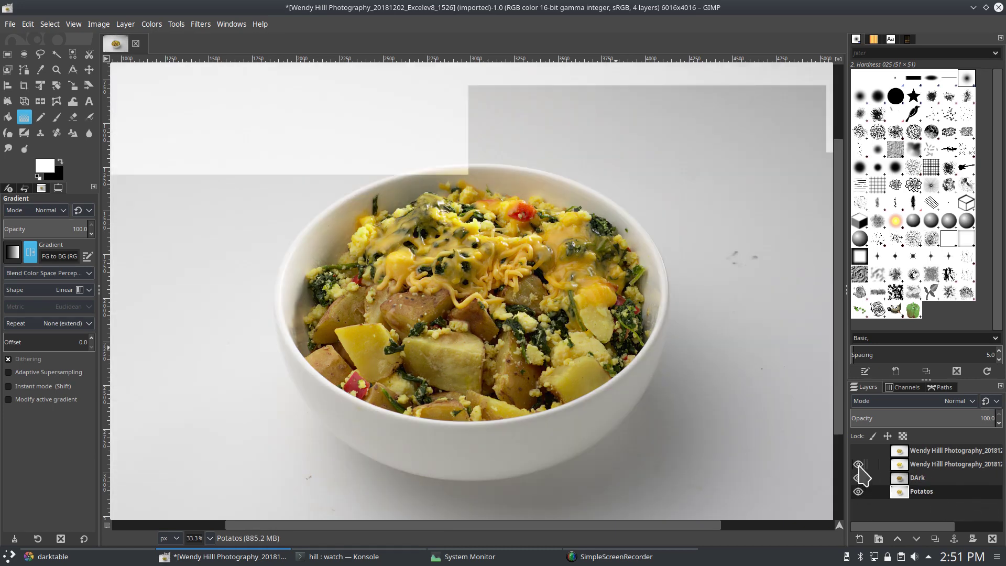
pyautogui.doubleClick(944, 463)
pyautogui.write('sGreens')
pyautogui.press('Return')
# Step: Rename the 1526_03 layer as Peppers, and hide the Greens and DArk layers
pyautogui.click(960, 450)
pyautogui.doubleClick(959, 450)
pyautogui.write('Peppers')
pyautogui.press('Return')
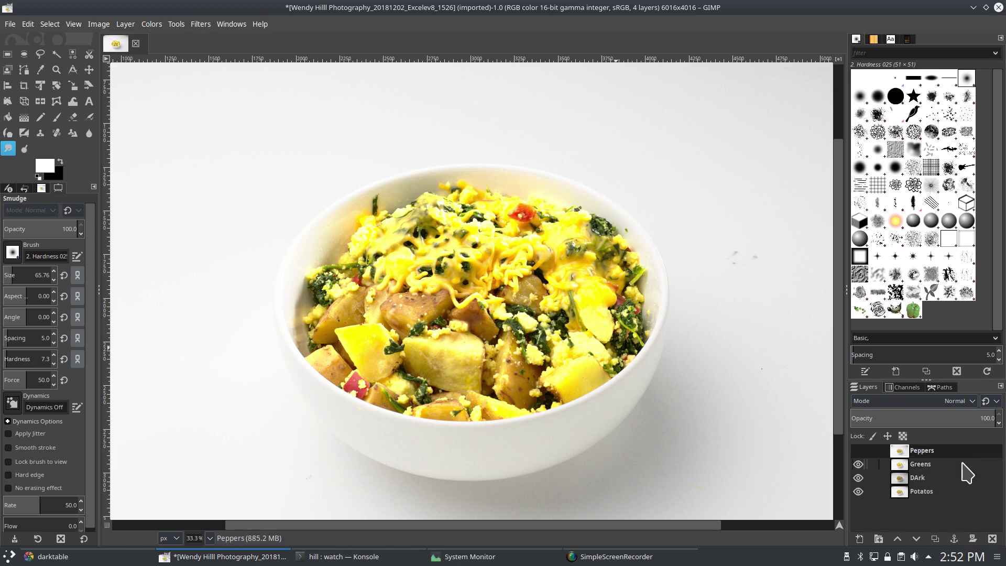
pyautogui.click(858, 464)
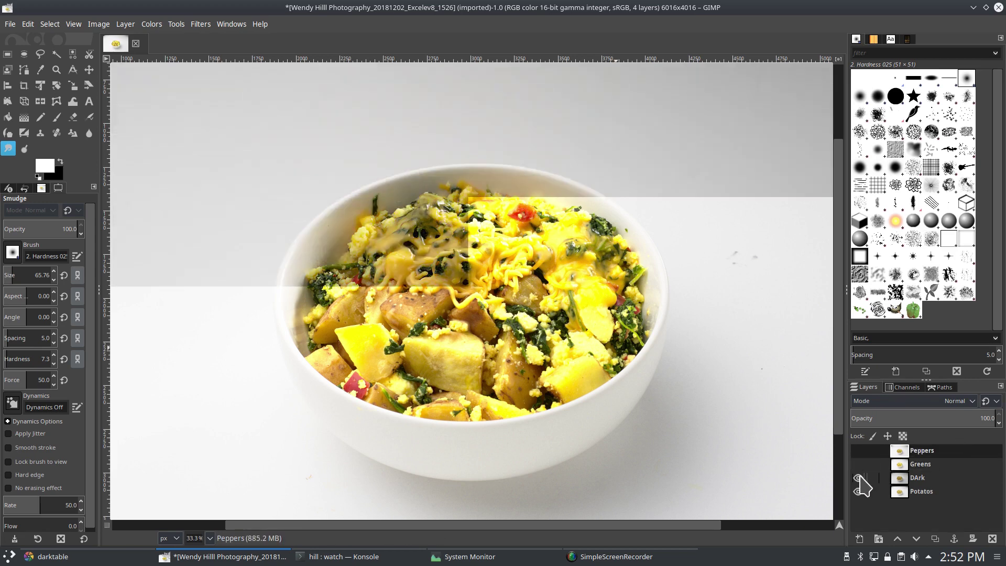
pyautogui.click(858, 477)
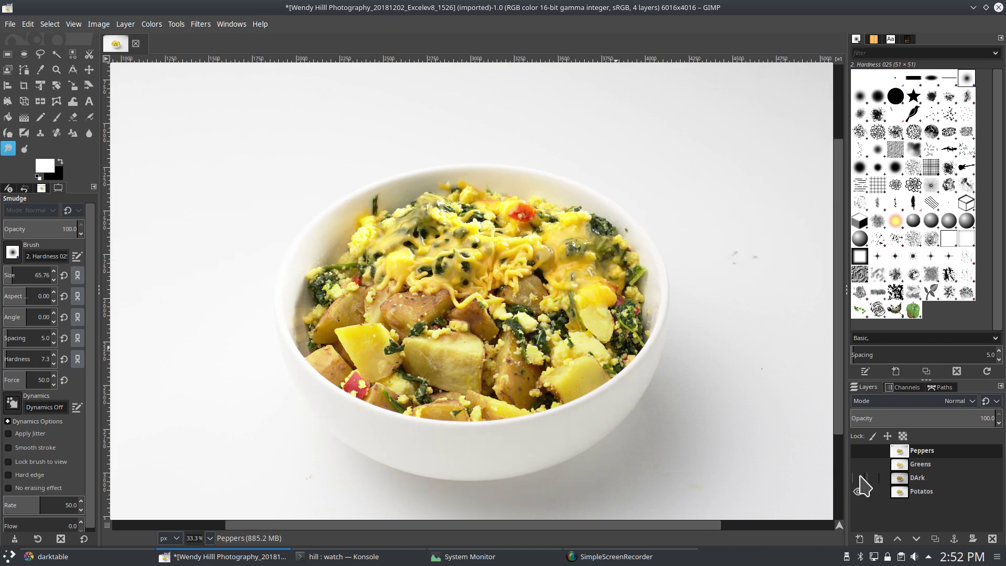
# Step: Create a layer named White above Peppers in Normal mode, filled with white, and hide it
pyautogui.click(859, 539)
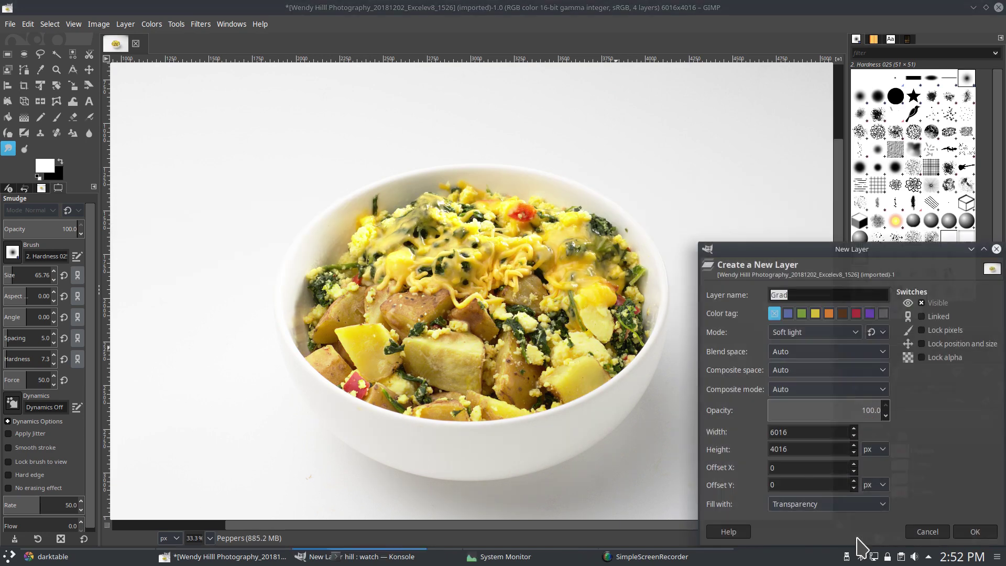
pyautogui.press('BackSpace')
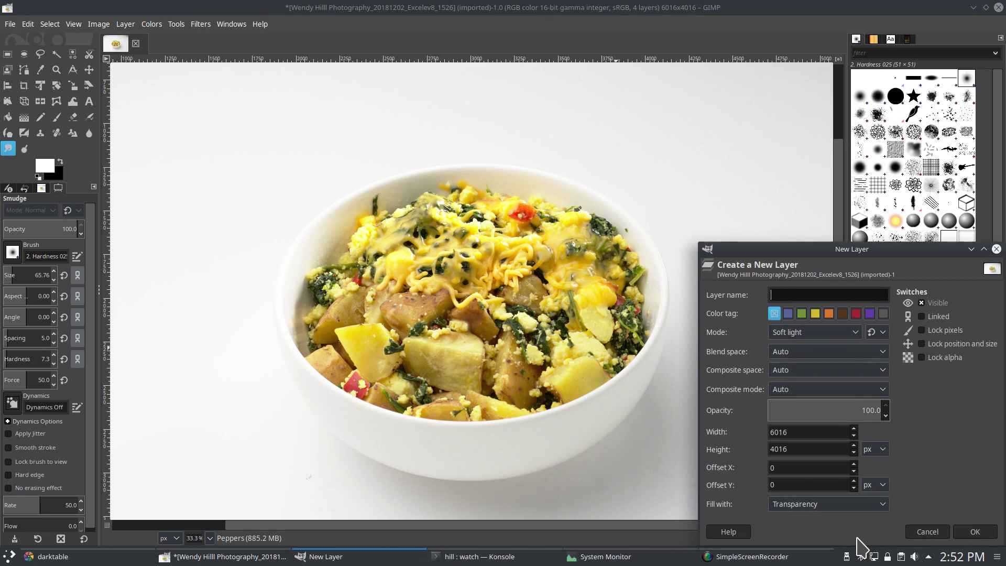
pyautogui.write('White')
pyautogui.click(835, 338)
pyautogui.scroll(3, 835, 338)
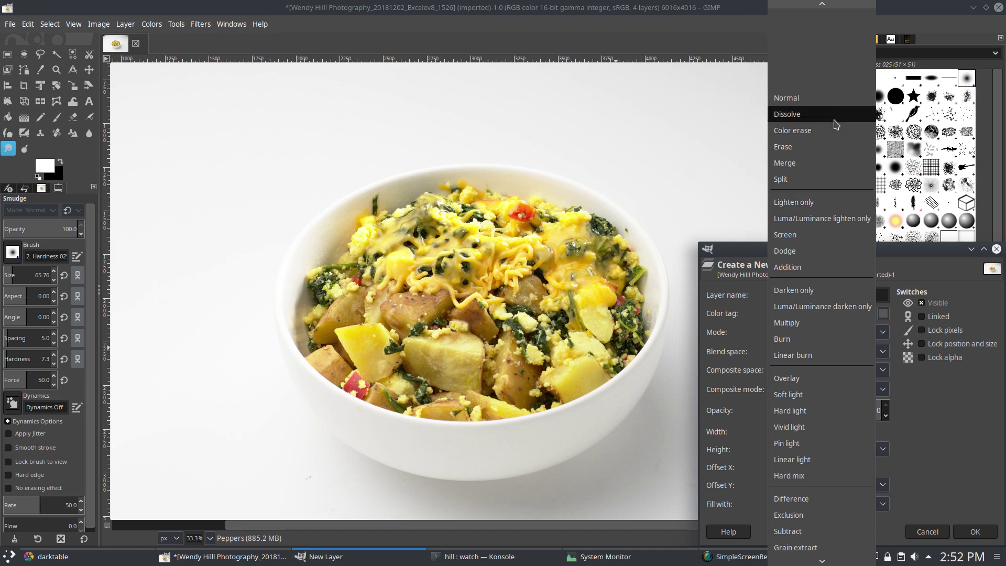
pyautogui.click(830, 98)
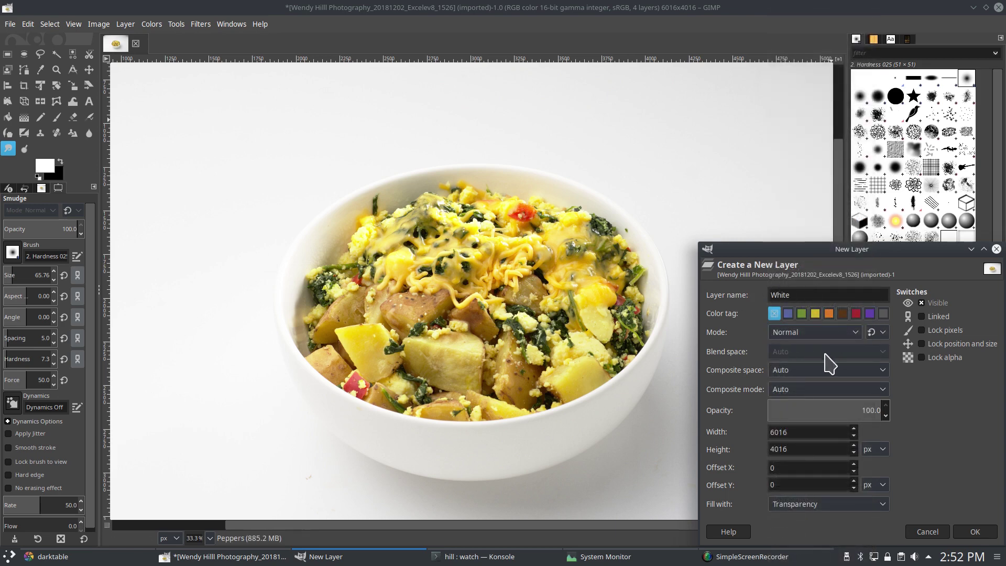
pyautogui.click(848, 504)
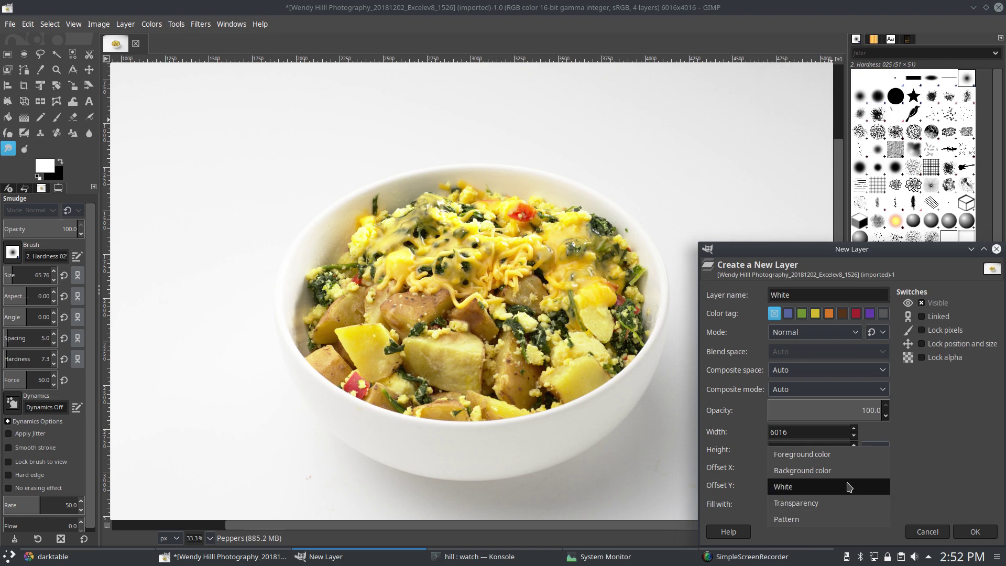
pyautogui.click(848, 479)
pyautogui.click(976, 531)
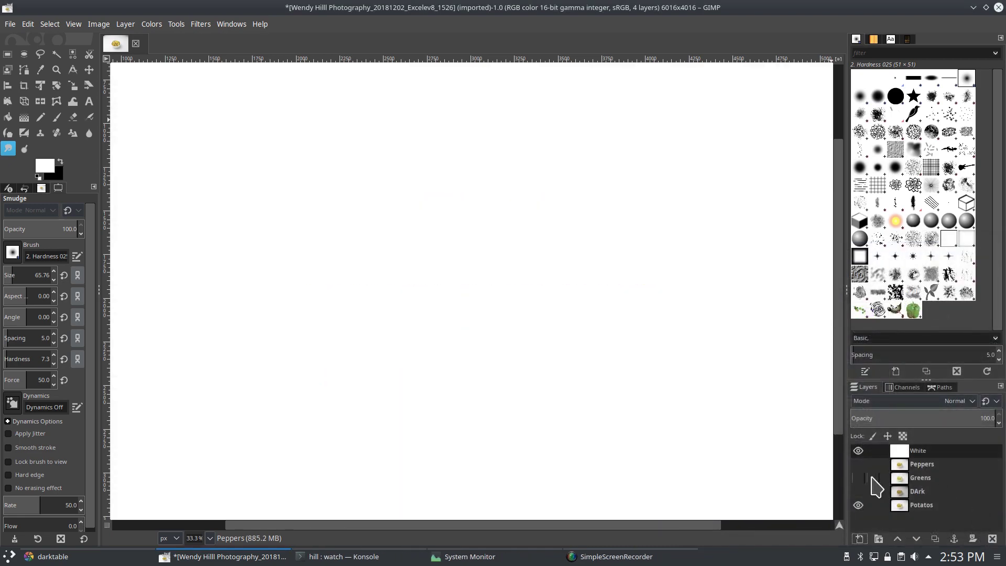
pyautogui.click(859, 453)
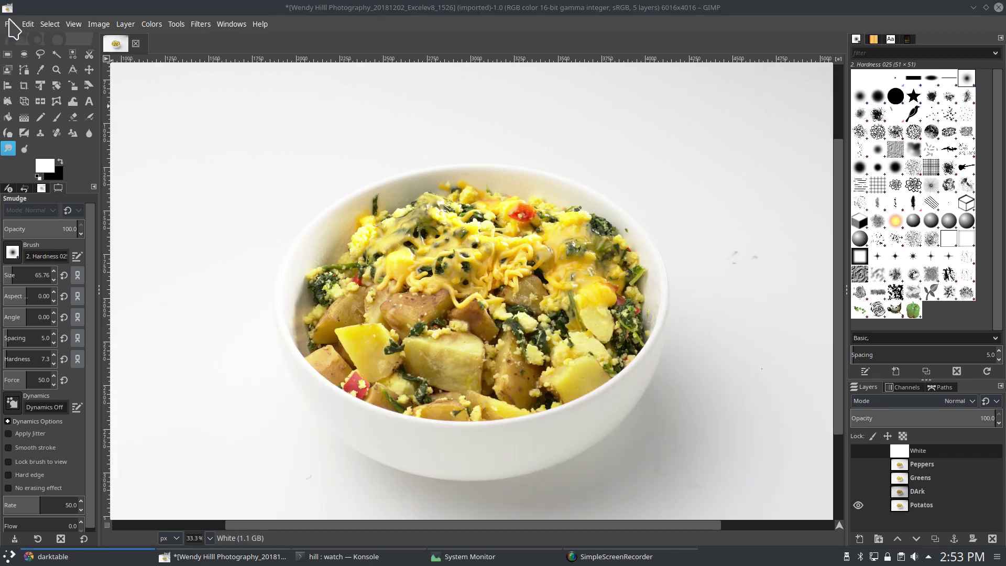
# Step: Save the image as an XCF, replacing the 1526 ending of its name with "04 Breakfast Scramble Potatos Large"
pyautogui.hotkey('ctrl', 's')
pyautogui.press('Right')
pyautogui.press('BackSpace')
pyautogui.press('BackSpace')
pyautogui.press('BackSpace')
pyautogui.press('BackSpace')
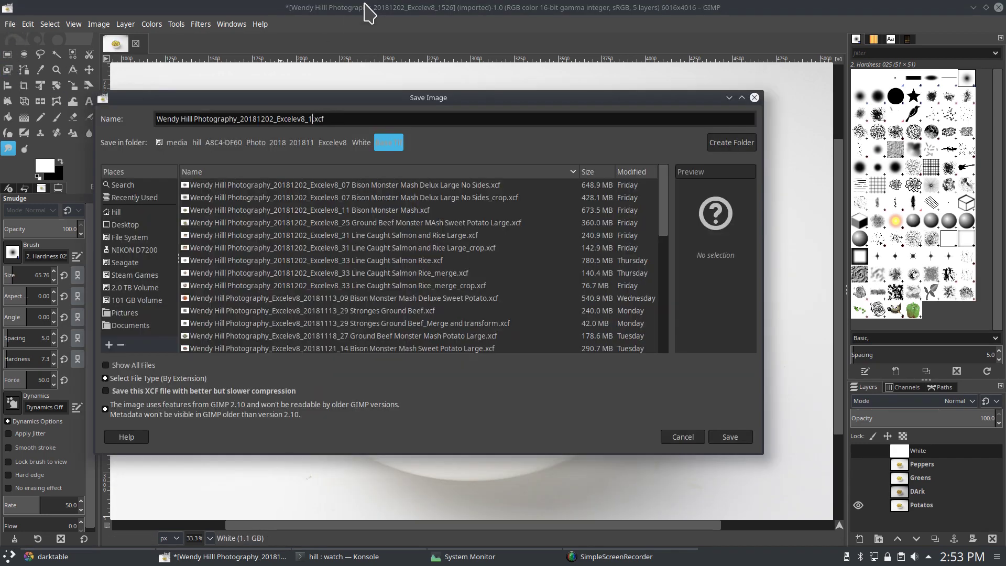
pyautogui.write('04')
pyautogui.press('Left')
pyautogui.press('Left')
pyautogui.press('Left')
pyautogui.press('Left')
pyautogui.press('Left')
pyautogui.press('Left')
pyautogui.press('BackSpace')
pyautogui.press('Return')
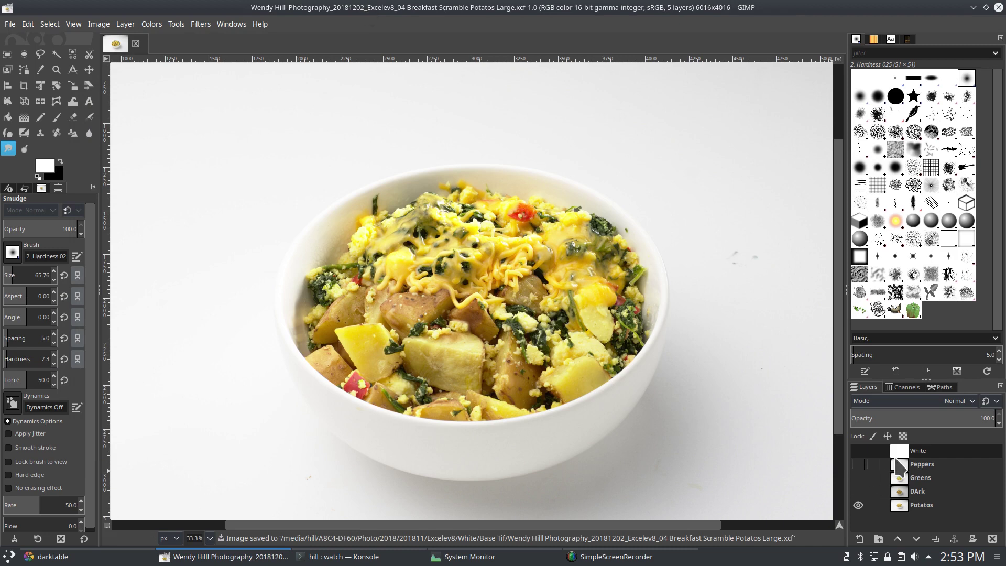
# Step: Show the DArk layer and add a black (full transparency) layer mask to it
pyautogui.click(858, 491)
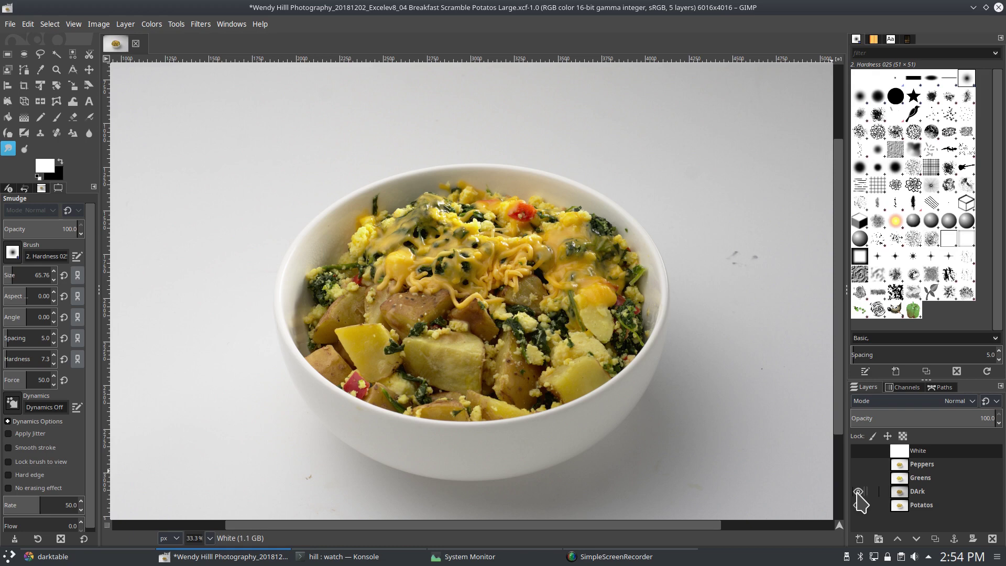
pyautogui.click(911, 495)
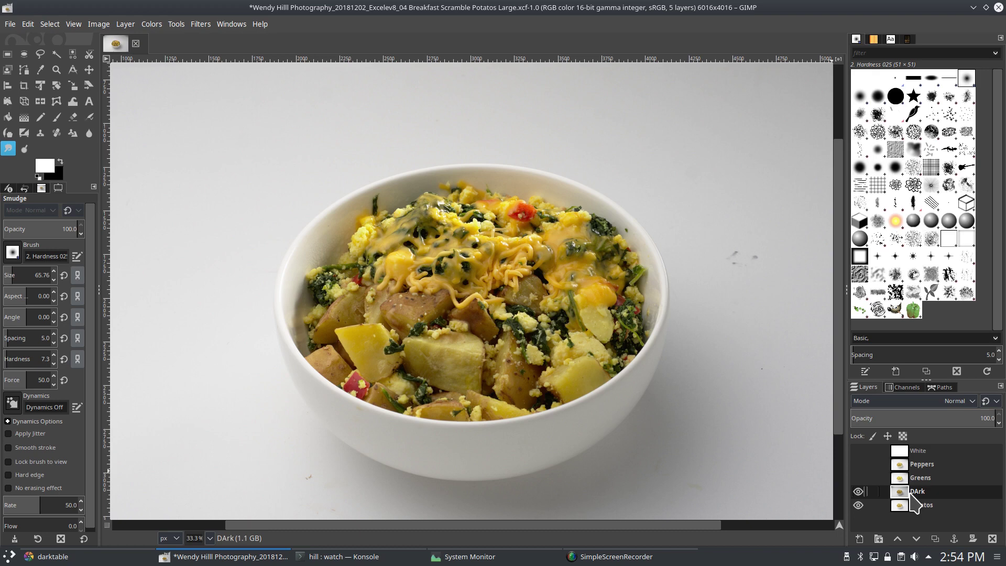
pyautogui.rightClick(910, 494)
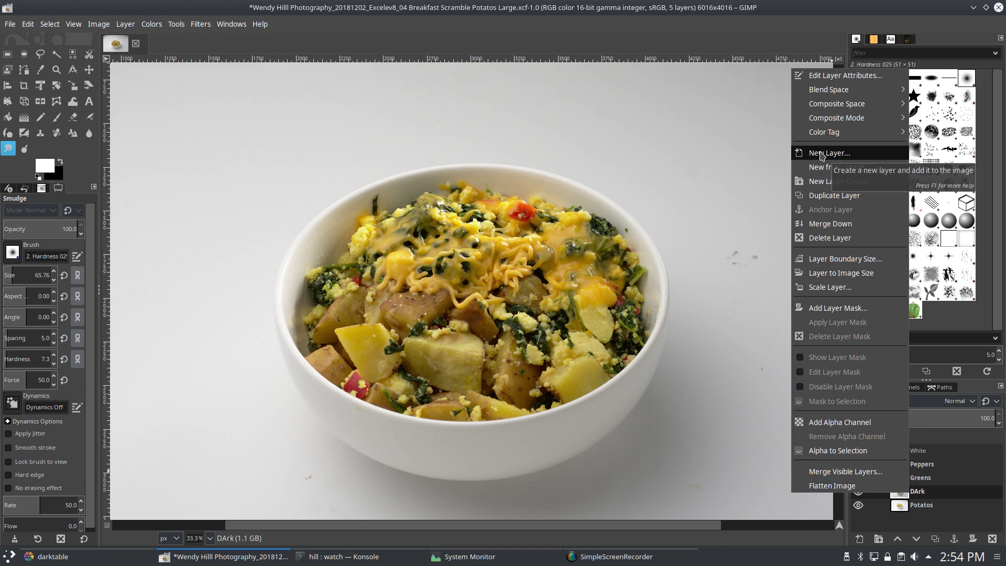
pyautogui.click(859, 308)
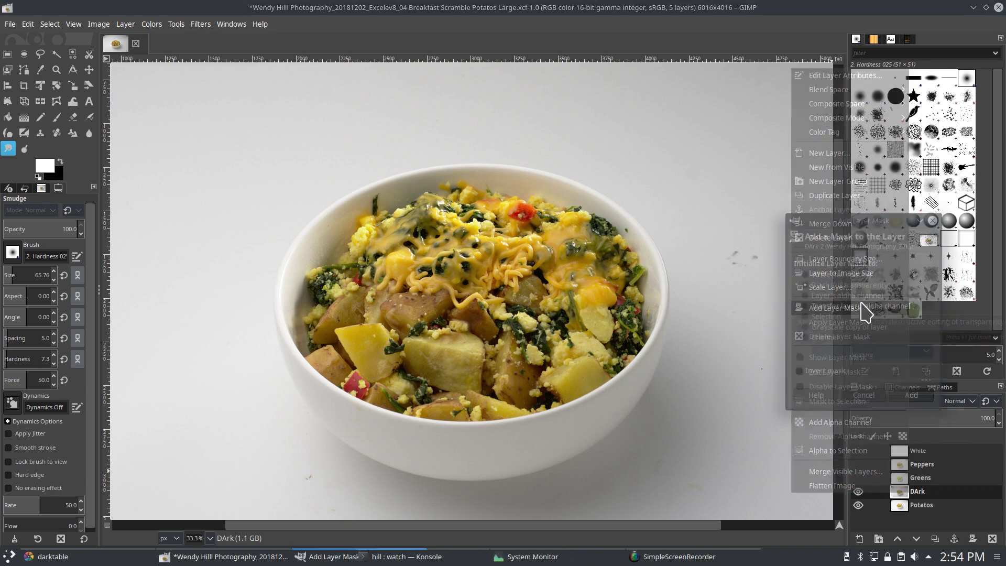
pyautogui.click(905, 394)
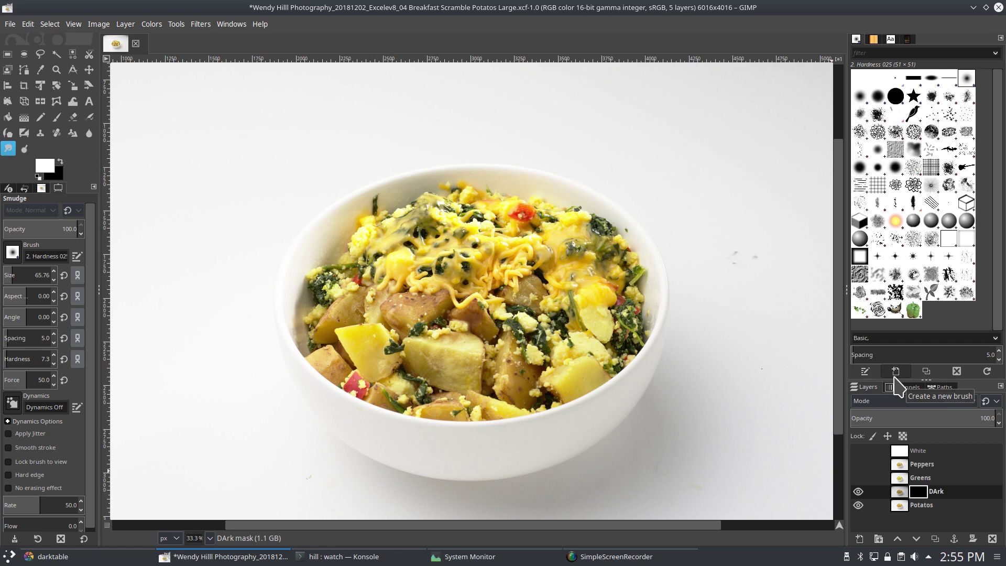
# Step: Select the Paintbrush and set its size to 51.48 for detail work on the top of the scramble
pyautogui.press('p')
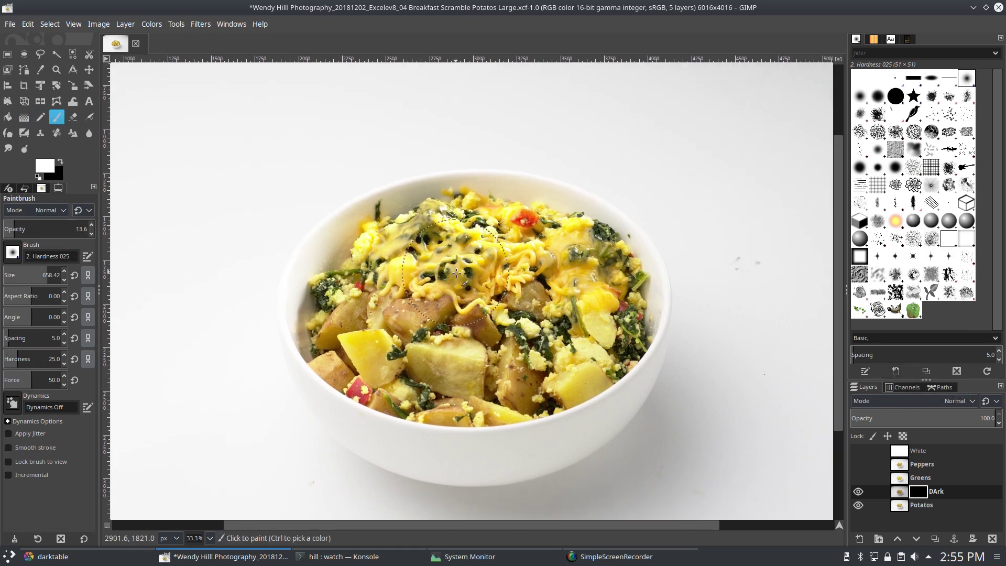
pyautogui.click(12, 274)
pyautogui.scroll(2, 462, 266)
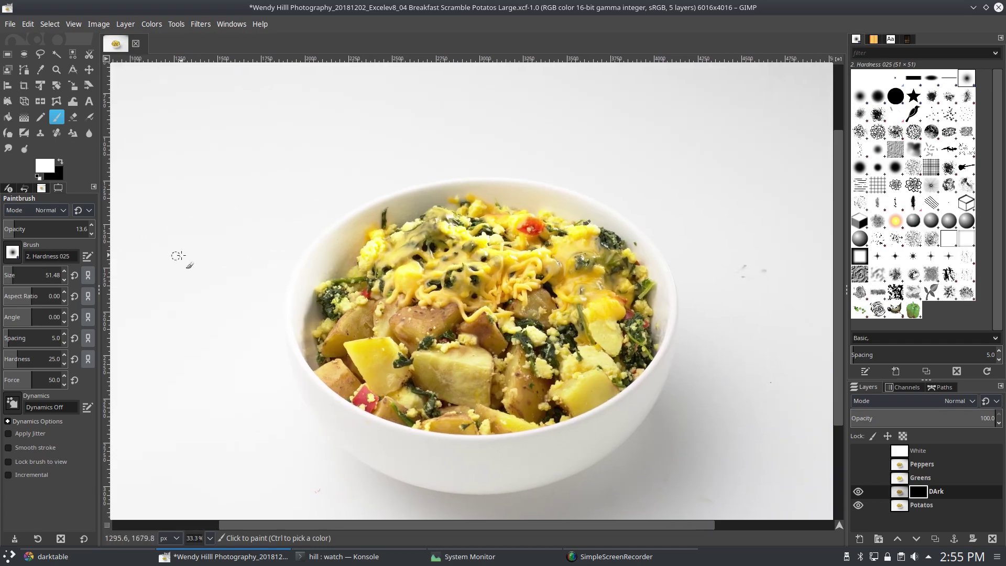
pyautogui.scroll(3, 462, 266)
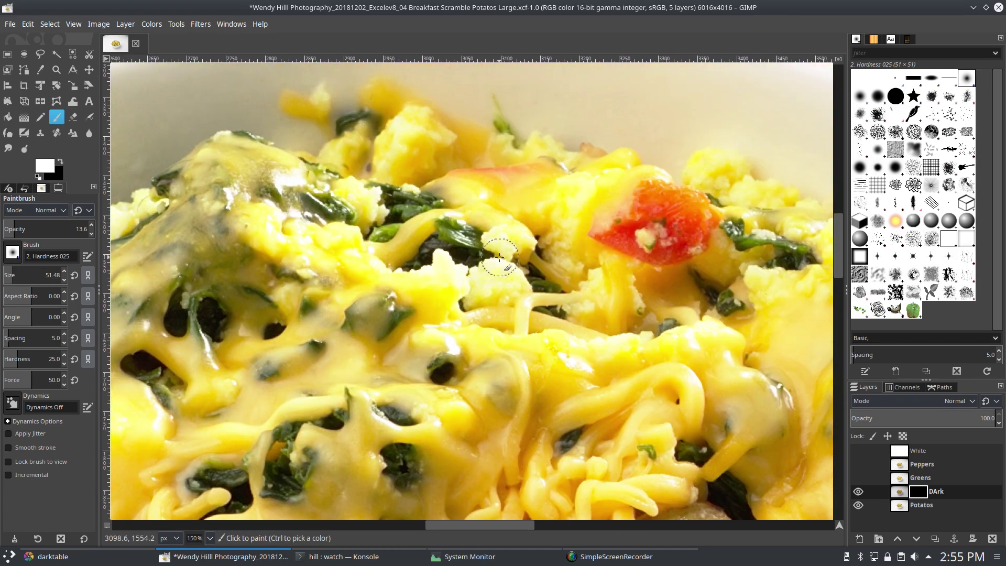
# Step: Replace the DArk layer's mask with a new black mask
pyautogui.hotkey('ctrl', 'x')
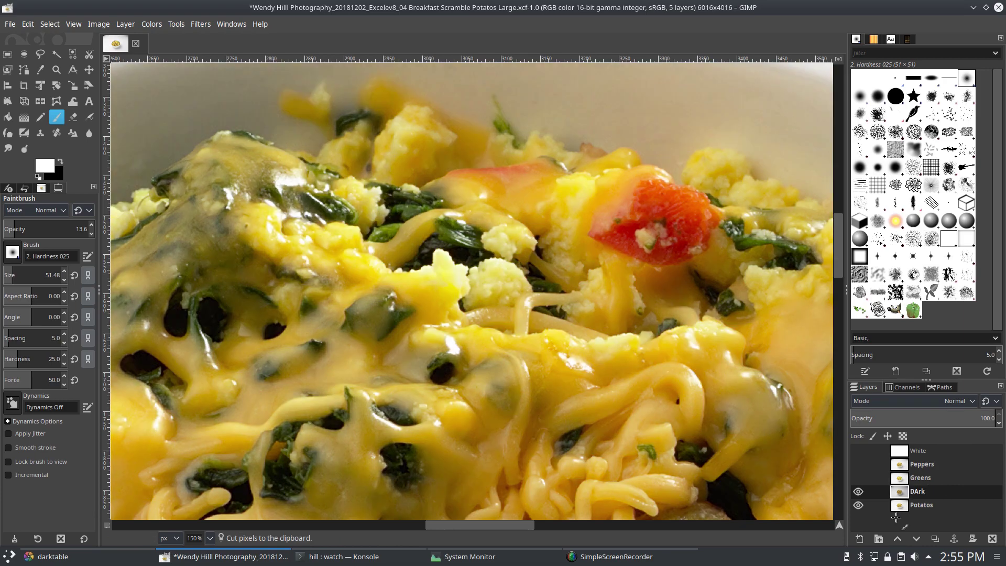
pyautogui.press('s')
pyautogui.rightClick(932, 490)
pyautogui.click(890, 309)
pyautogui.click(937, 411)
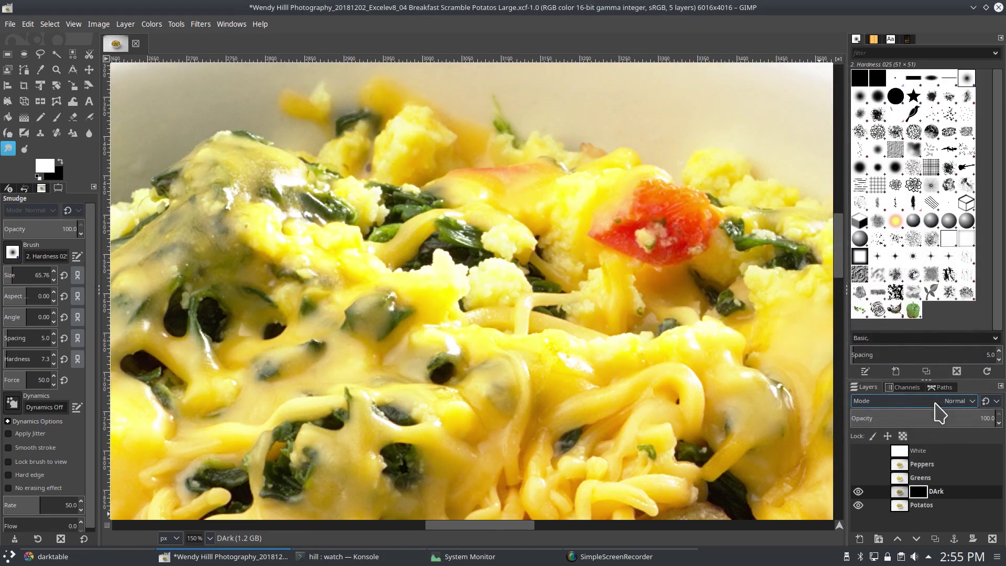
# Step: With the Paintbrush at 43.2 opacity, paint white on the DArk mask over the bright egg crumbles beside the red pepper
pyautogui.press('p')
pyautogui.scroll(-2, 438, 281)
pyautogui.hscroll(2, 438, 281)
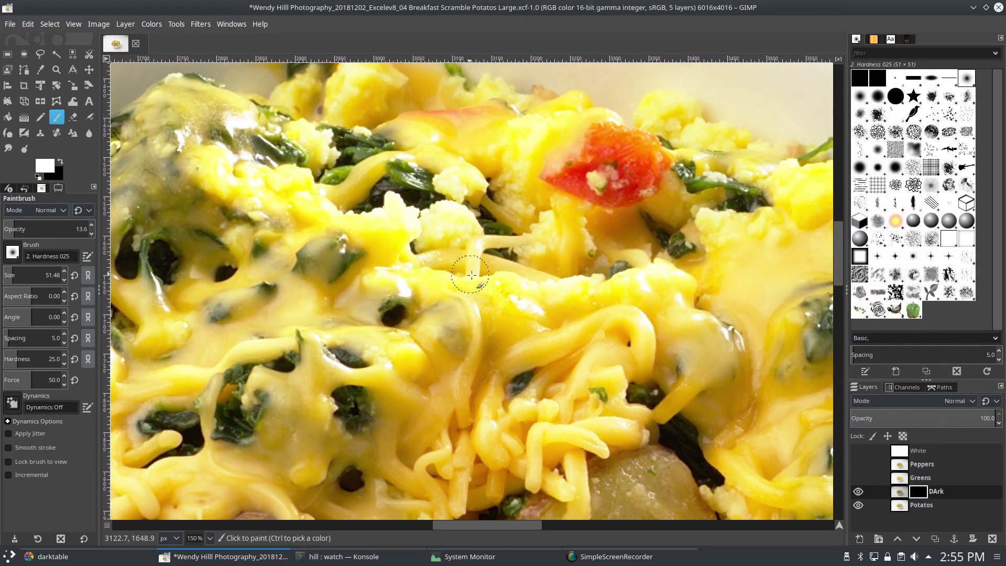
pyautogui.moveTo(28, 230); pyautogui.dragTo(39, 231)
pyautogui.scroll(2, 379, 267)
pyautogui.hscroll(2, 379, 267)
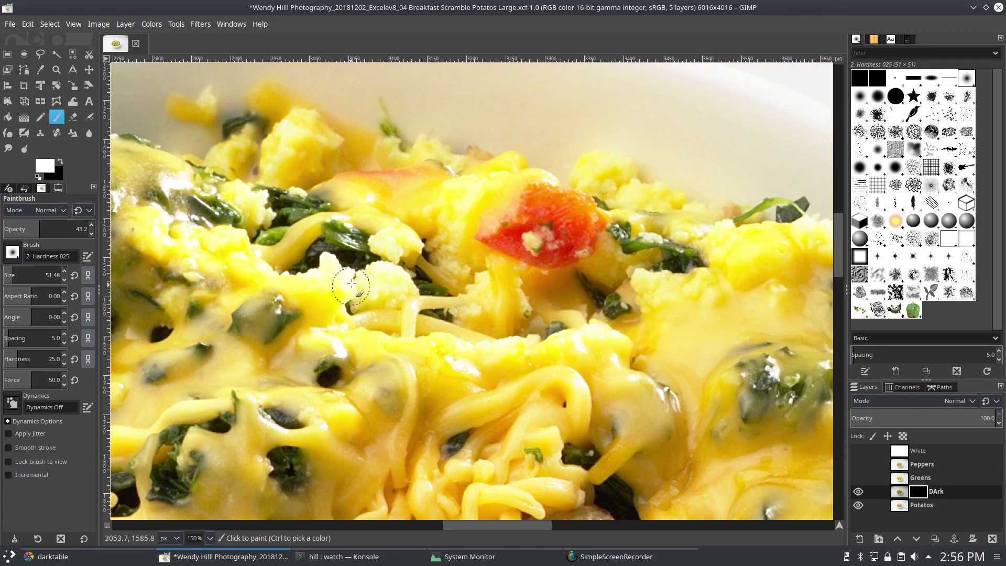
pyautogui.moveTo(367, 294); pyautogui.dragTo(330, 267)
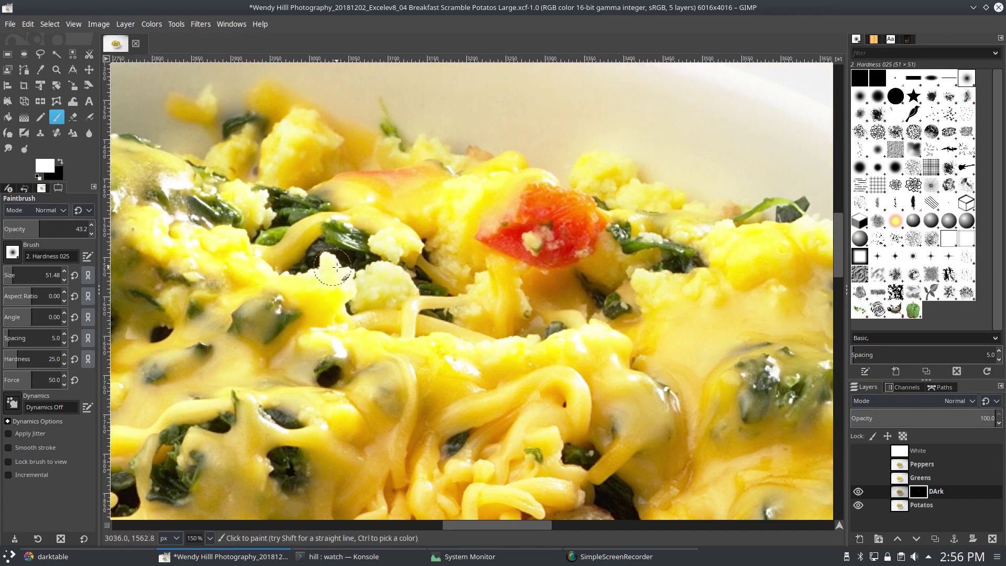
pyautogui.moveTo(464, 194)
pyautogui.mouseDown()
pyautogui.moveTo(451, 274)
pyautogui.moveTo(463, 278)
pyautogui.moveTo(390, 250)
pyautogui.moveTo(426, 250)
pyautogui.moveTo(394, 269)
pyautogui.mouseUp()
# Step: Lower the brush opacity to 27.2 and paint white on the DArk mask over the bright cheese and egg on the mound's left
pyautogui.scroll(3, 394, 269)
pyautogui.hscroll(-3, 394, 269)
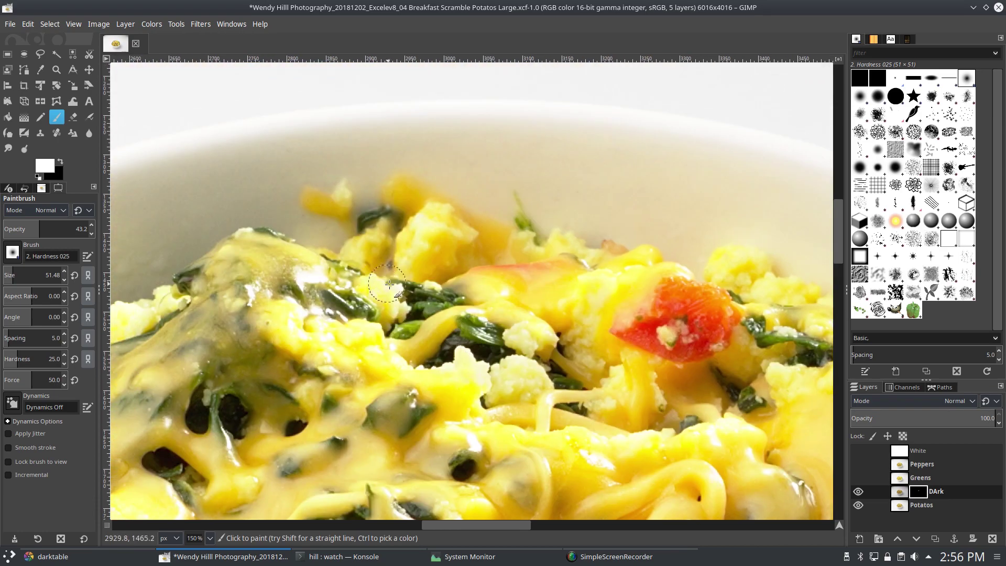
pyautogui.scroll(-3, 408, 336)
pyautogui.hscroll(2, 409, 336)
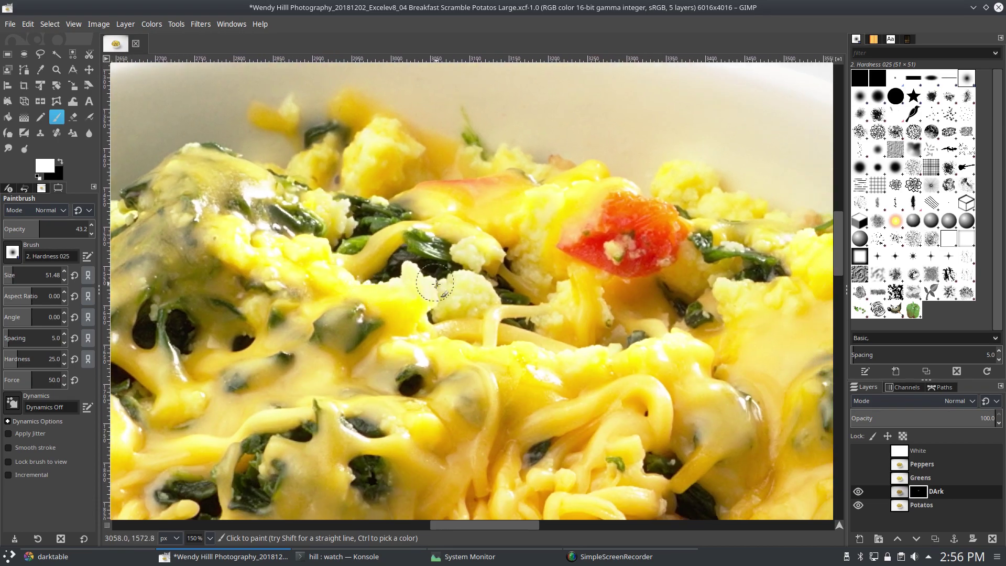
pyautogui.scroll(1, 317, 254)
pyautogui.hscroll(-3, 317, 254)
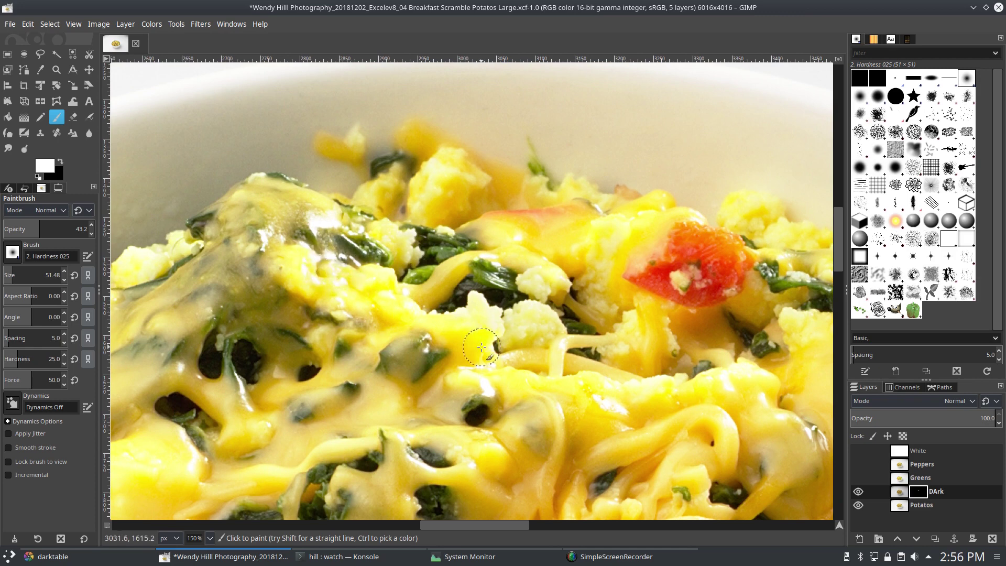
pyautogui.scroll(2, 441, 333)
pyautogui.scroll(-4, 315, 291)
pyautogui.moveTo(315, 291)
pyautogui.mouseDown()
pyautogui.moveTo(371, 325)
pyautogui.moveTo(376, 335)
pyautogui.moveTo(344, 355)
pyautogui.mouseUp()
pyautogui.scroll(-6, 351, 340)
pyautogui.hscroll(4, 351, 341)
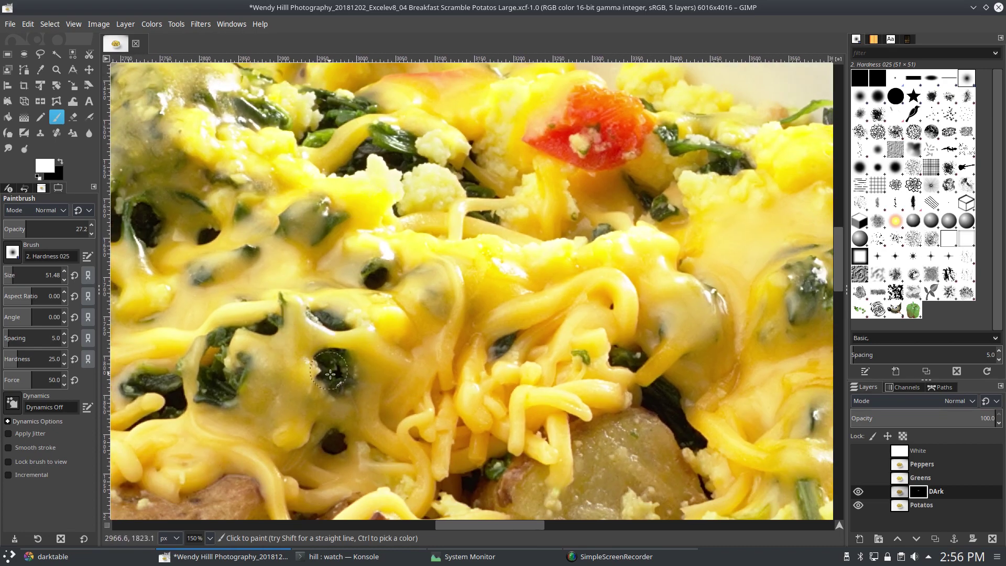
# Step: Examine the bright egg and cheese along the bowl's back edge and around the red pepper
pyautogui.scroll(8, 340, 382)
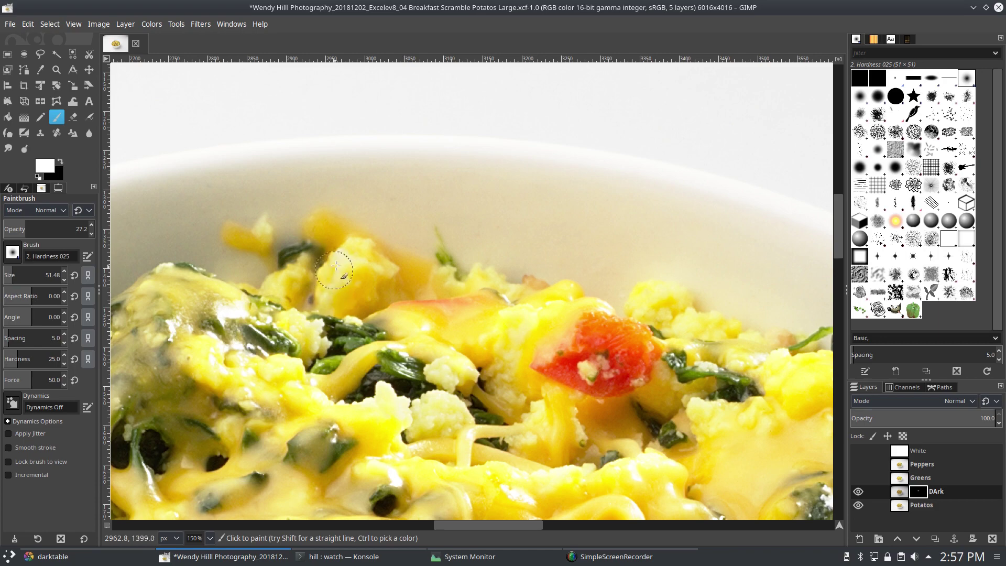
pyautogui.scroll(-5, 318, 217)
pyautogui.hscroll(5, 318, 217)
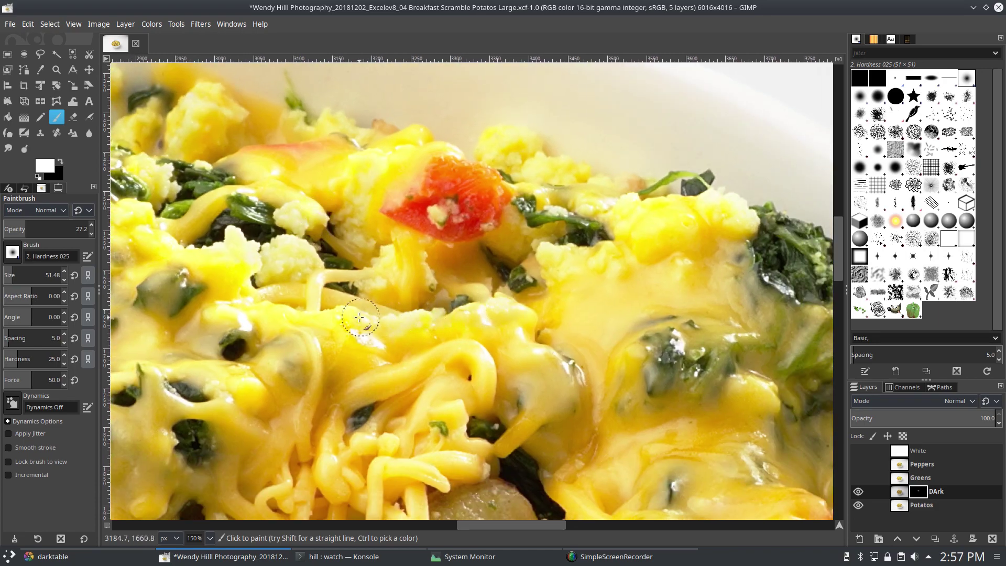
pyautogui.scroll(2, 388, 324)
pyautogui.hscroll(4, 388, 324)
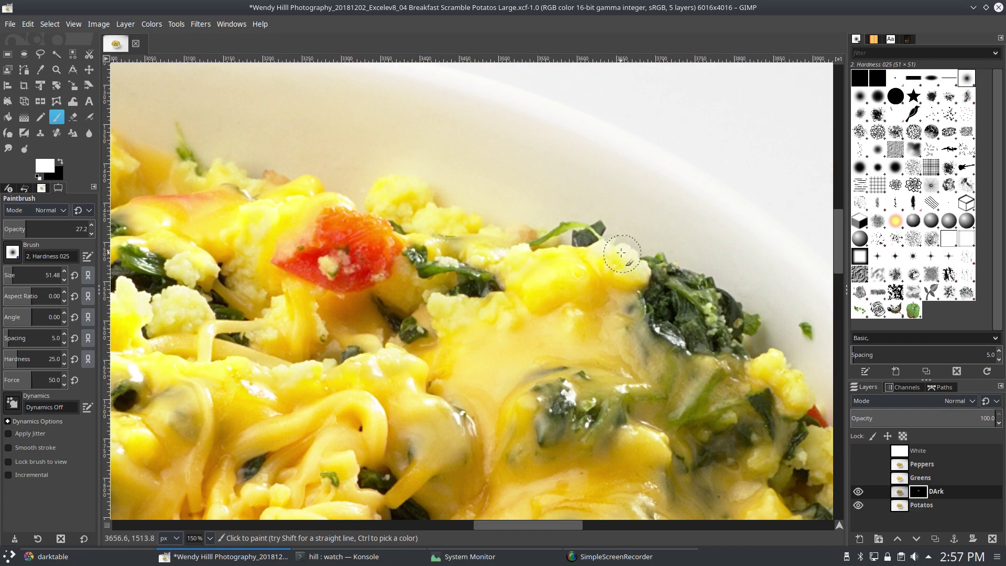
pyautogui.hscroll(-4, 367, 225)
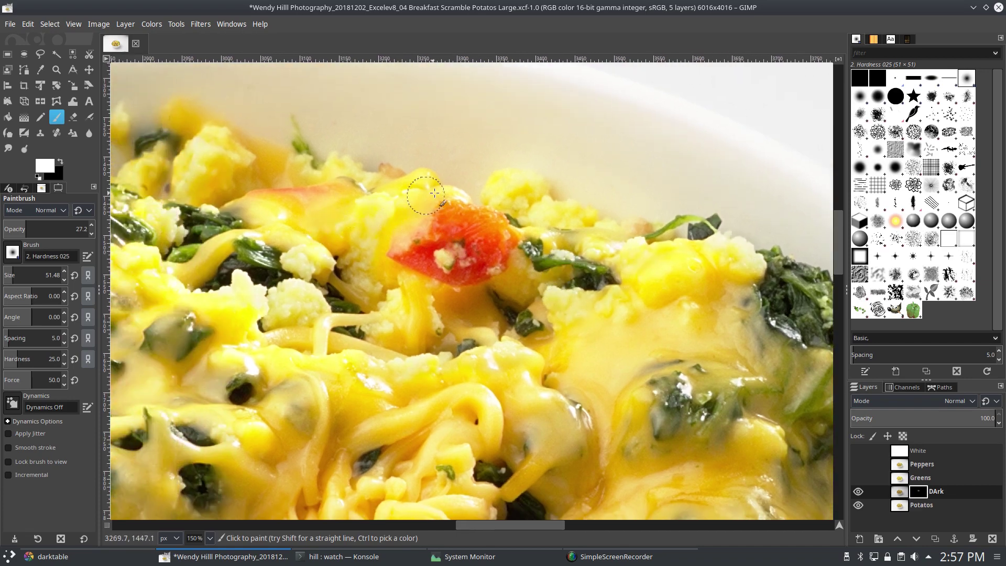
pyautogui.hscroll(-4, 552, 341)
pyautogui.scroll(-5, 552, 341)
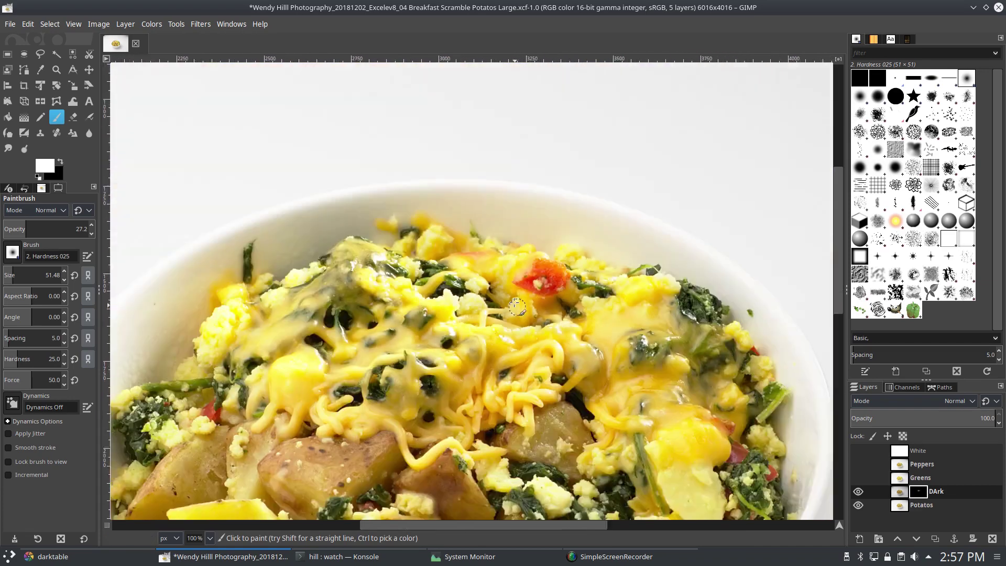
# Step: Switch to black and paint on the DArk mask around the egg crumble left of the red pepper to soften the darkening
pyautogui.scroll(6, 461, 287)
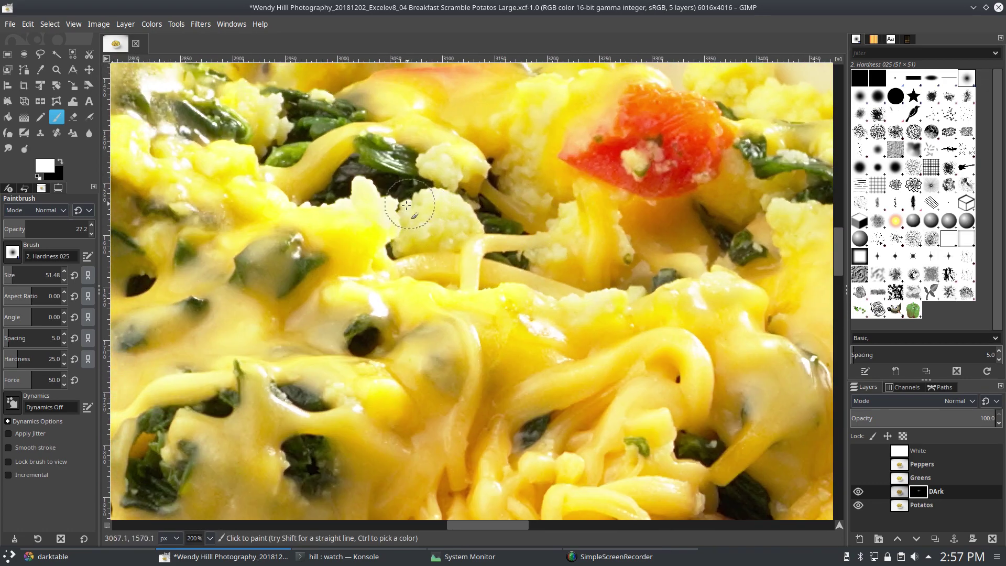
pyautogui.press('x')
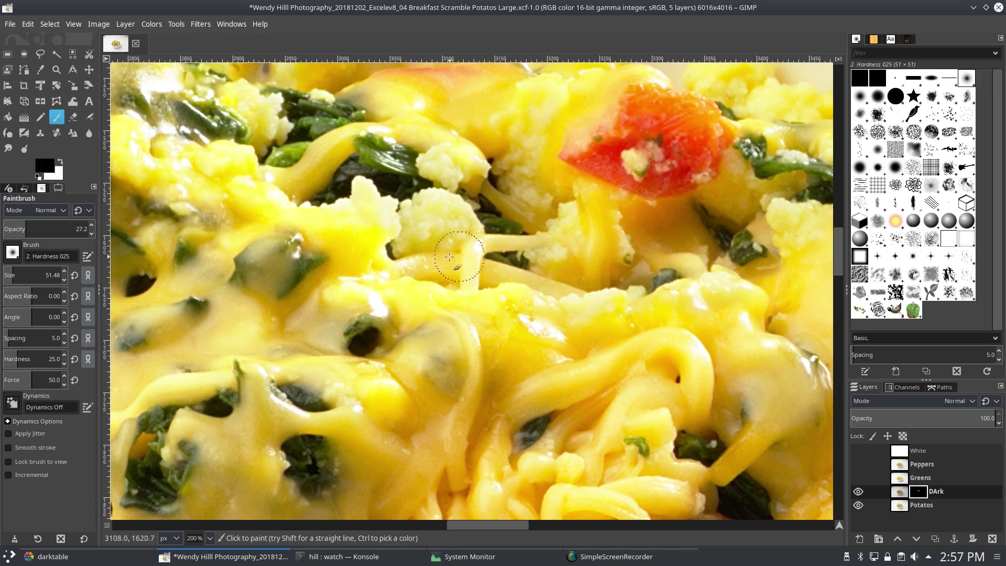
pyautogui.scroll(-4, 557, 256)
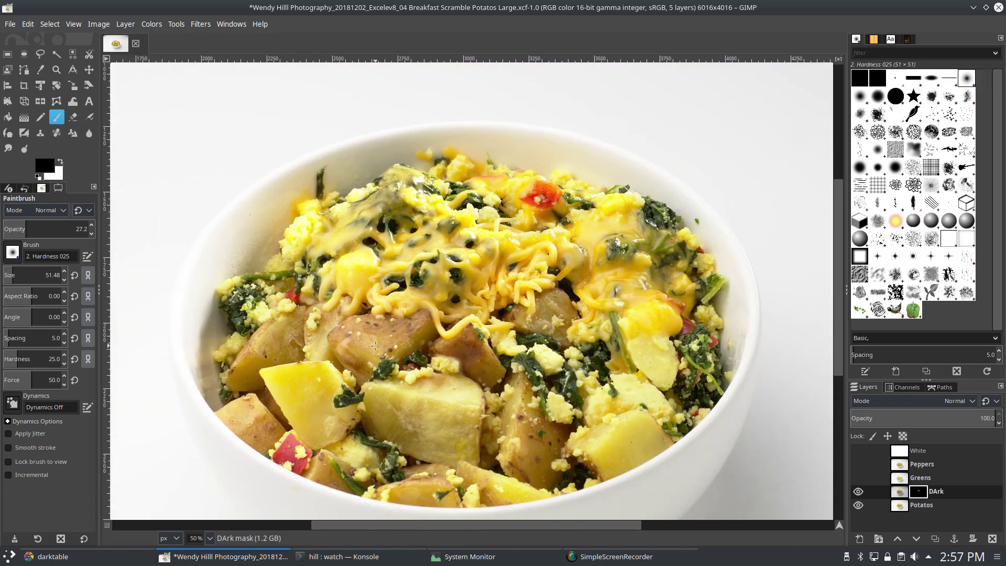
# Step: Toggle the DArk layer's visibility off and on to compare the masked result, and return to the Paintbrush
pyautogui.press('x')
pyautogui.press('s')
pyautogui.click(858, 491)
pyautogui.click(858, 492)
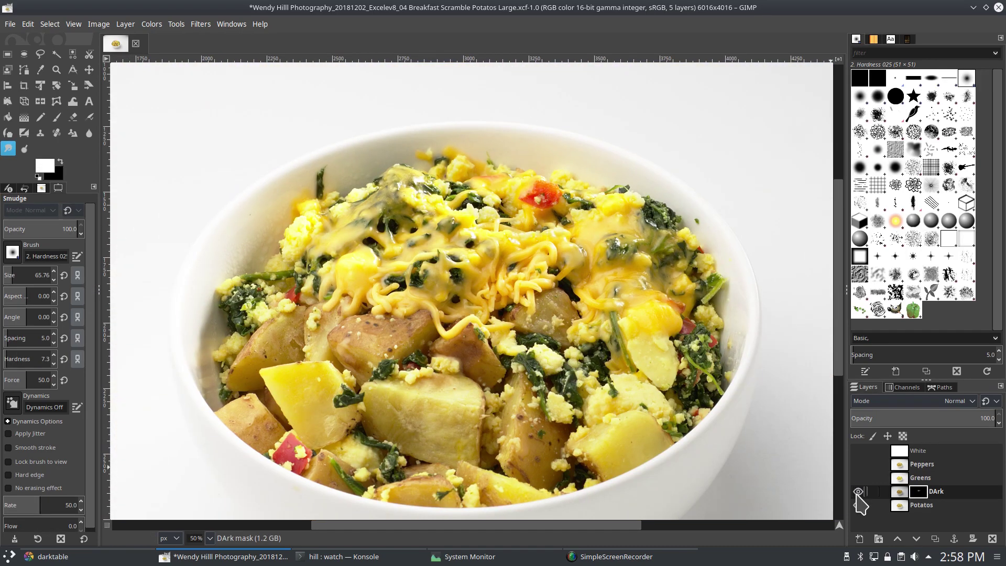
pyautogui.press('x')
pyautogui.press('p')
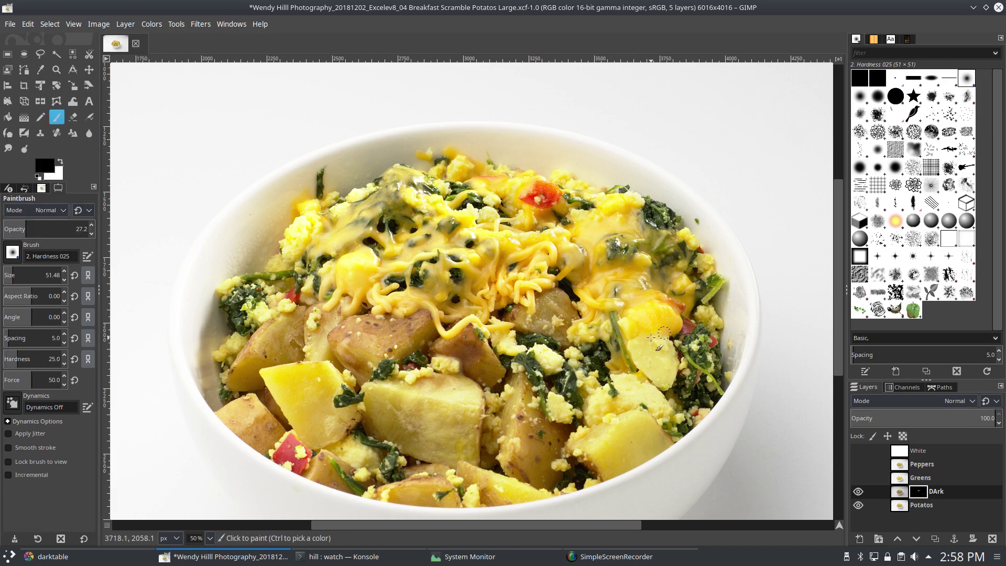
# Step: Paint white on the DArk mask over the bright egg and cheese on the left side of the scramble
pyautogui.scroll(-3, 442, 302)
pyautogui.scroll(5, 442, 302)
pyautogui.scroll(4, 442, 302)
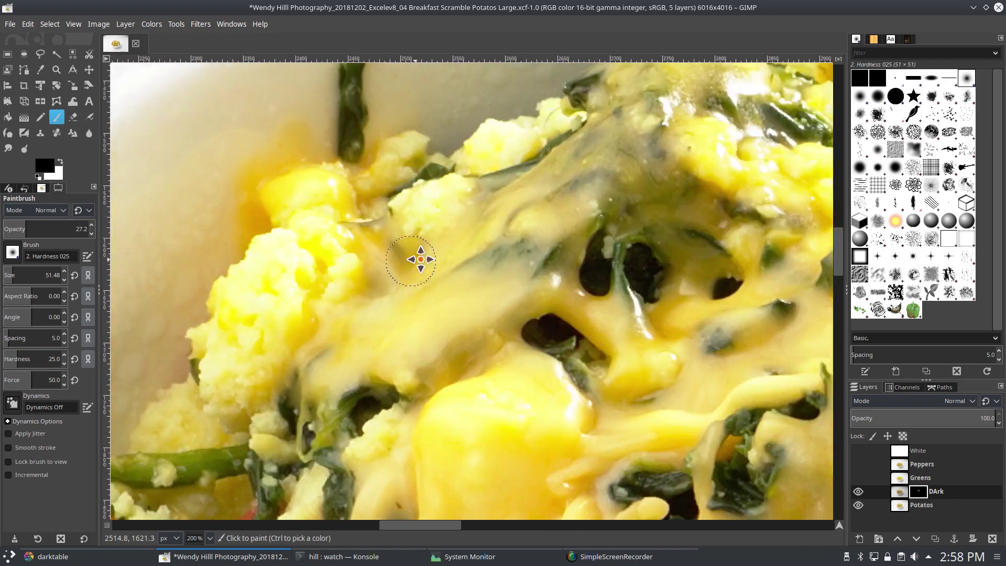
pyautogui.click(396, 335)
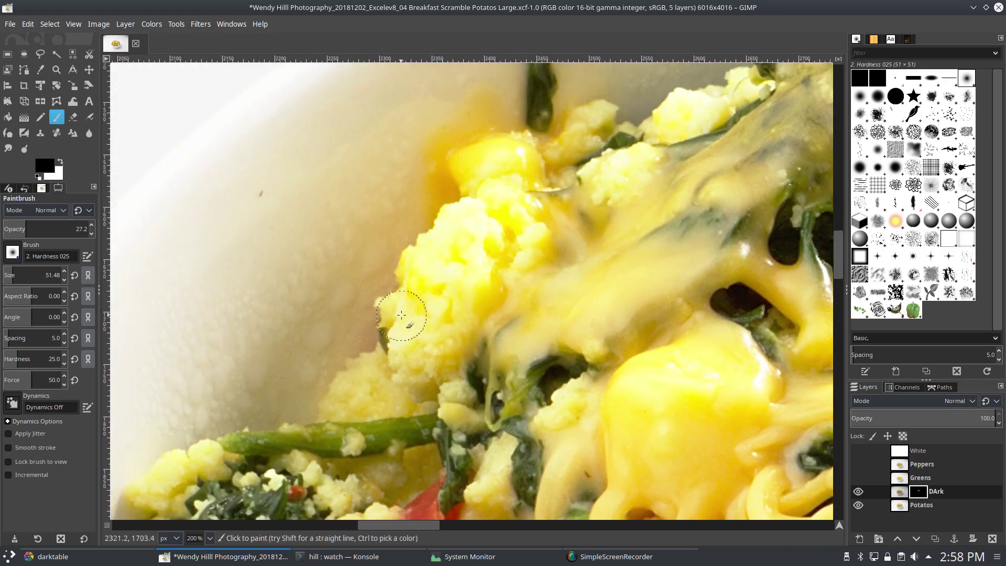
pyautogui.scroll(2, 550, 288)
pyautogui.hscroll(-3, 550, 288)
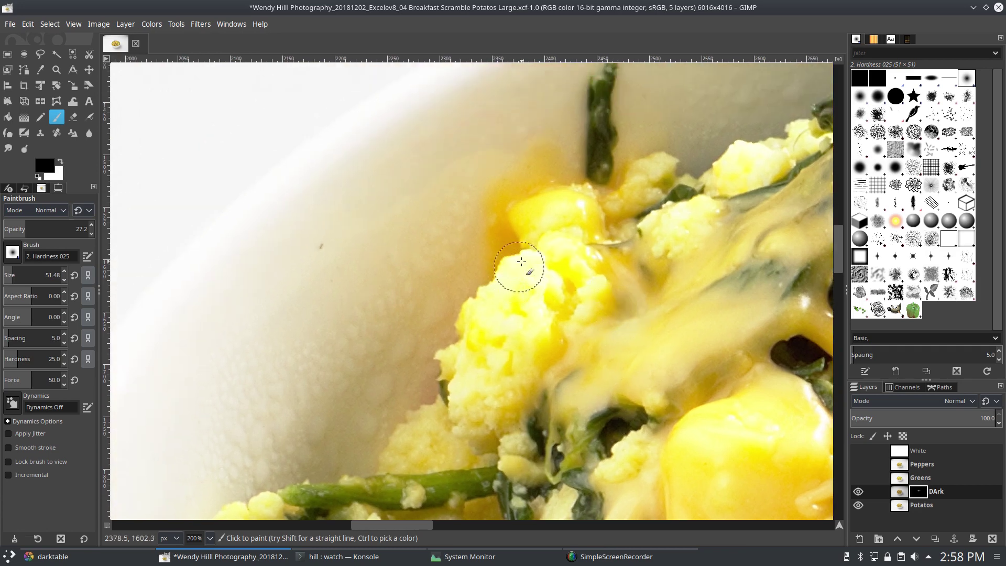
pyautogui.press('x')
pyautogui.moveTo(612, 347)
pyautogui.mouseDown()
pyautogui.moveTo(527, 269)
pyautogui.moveTo(512, 314)
pyautogui.moveTo(512, 270)
pyautogui.moveTo(530, 308)
pyautogui.moveTo(504, 285)
pyautogui.moveTo(544, 293)
pyautogui.mouseUp()
# Step: Examine the melted cheese, egg and egg crumbles from the left rim across to the lower right of the bowl for overly bright areas
pyautogui.press('space')
pyautogui.press('space')
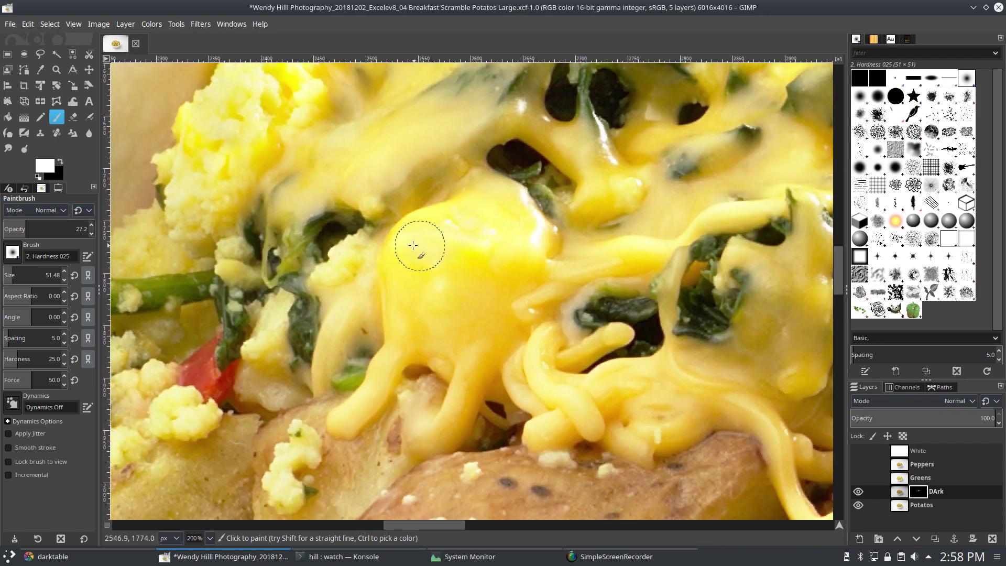
pyautogui.press('space')
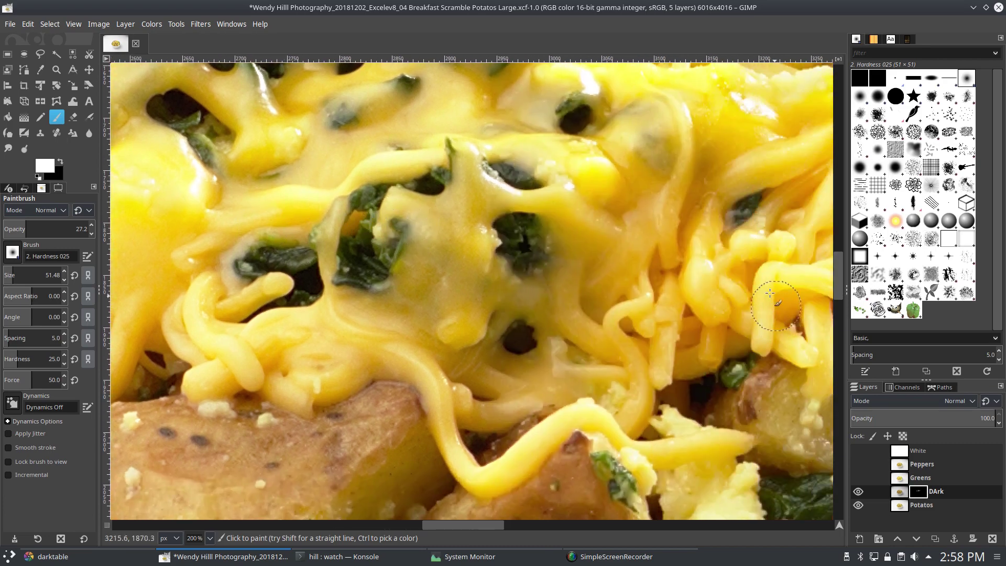
pyautogui.press('space')
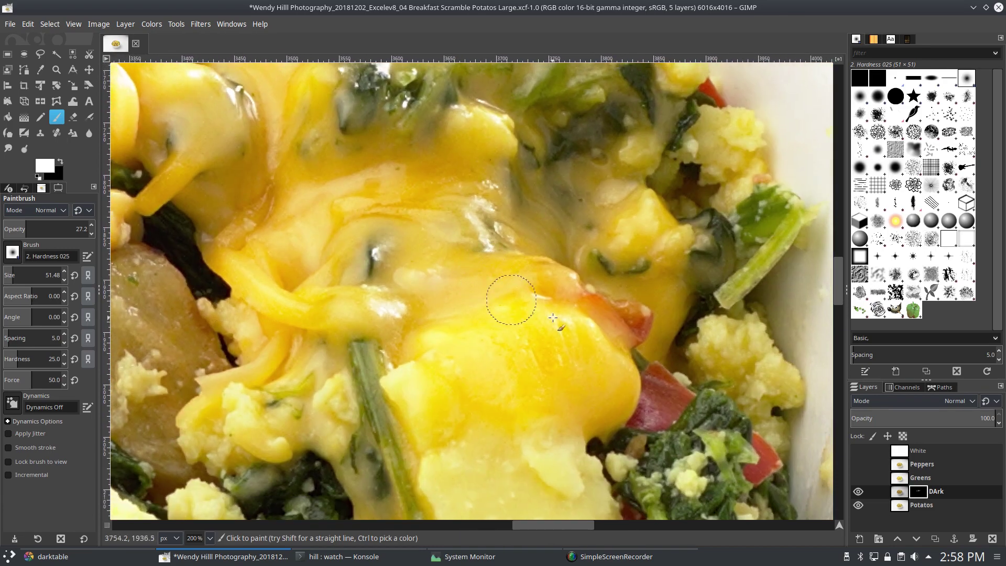
pyautogui.press('space')
pyautogui.press('space')
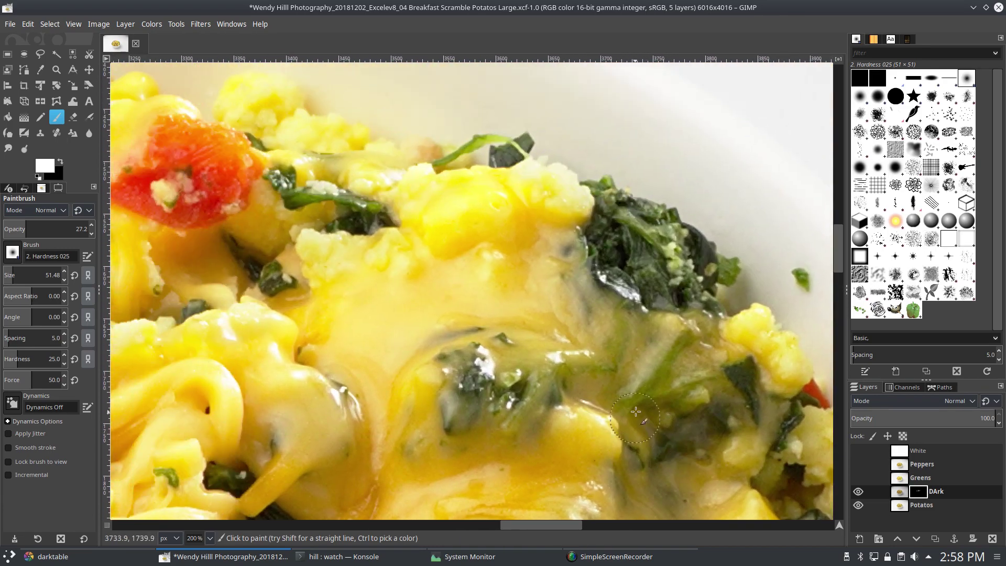
pyautogui.press('space')
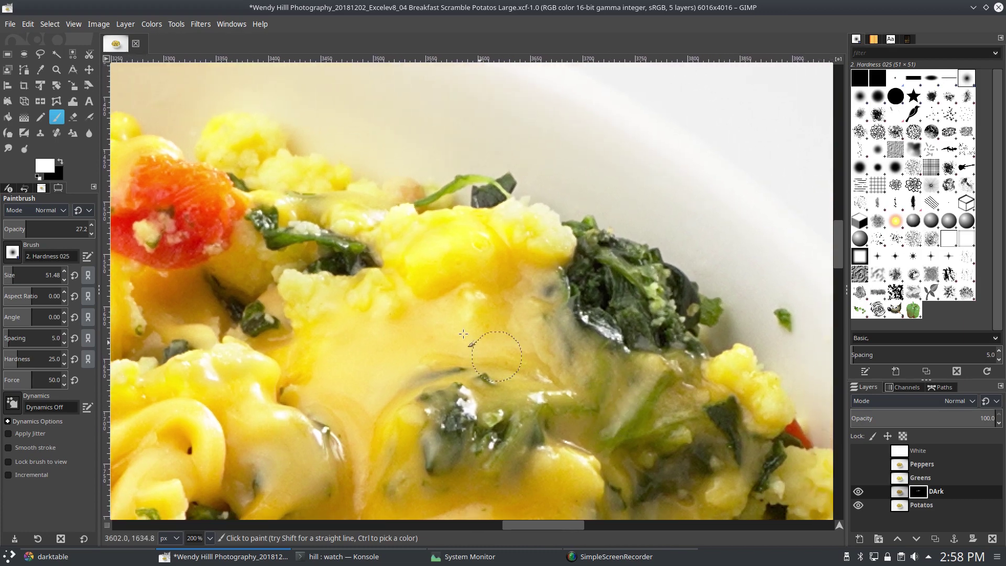
pyautogui.press('space')
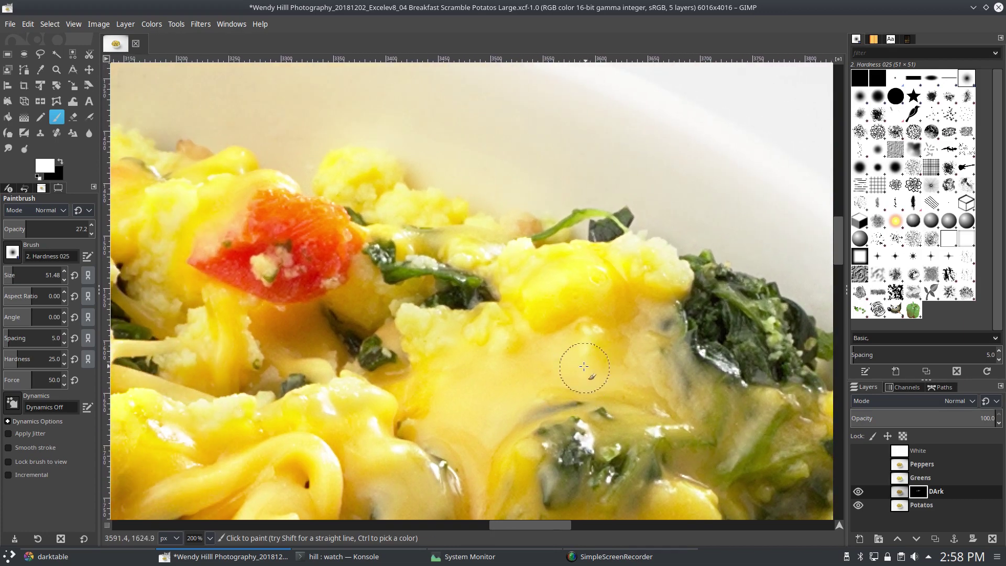
pyautogui.press('space')
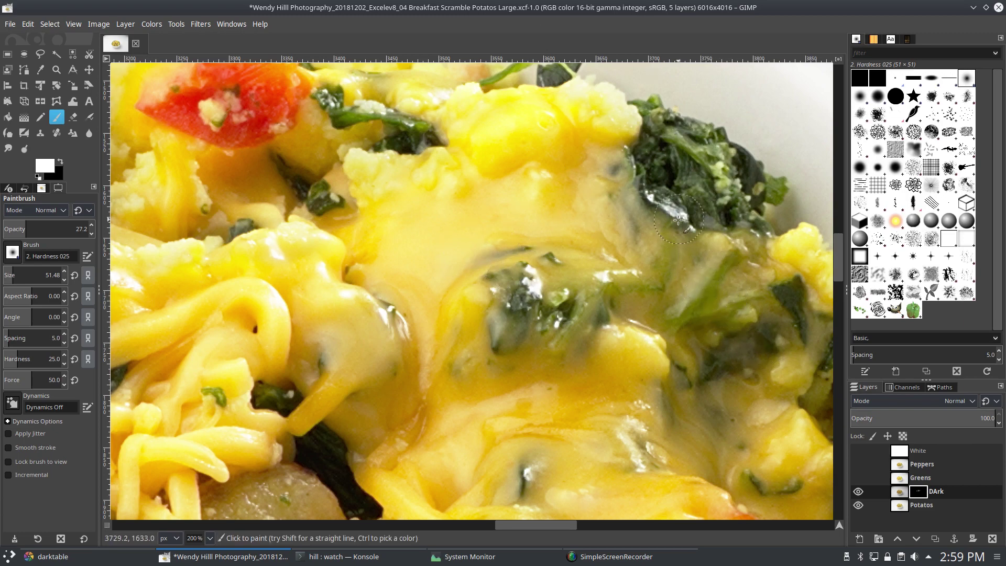
pyautogui.scroll(-5, 628, 272)
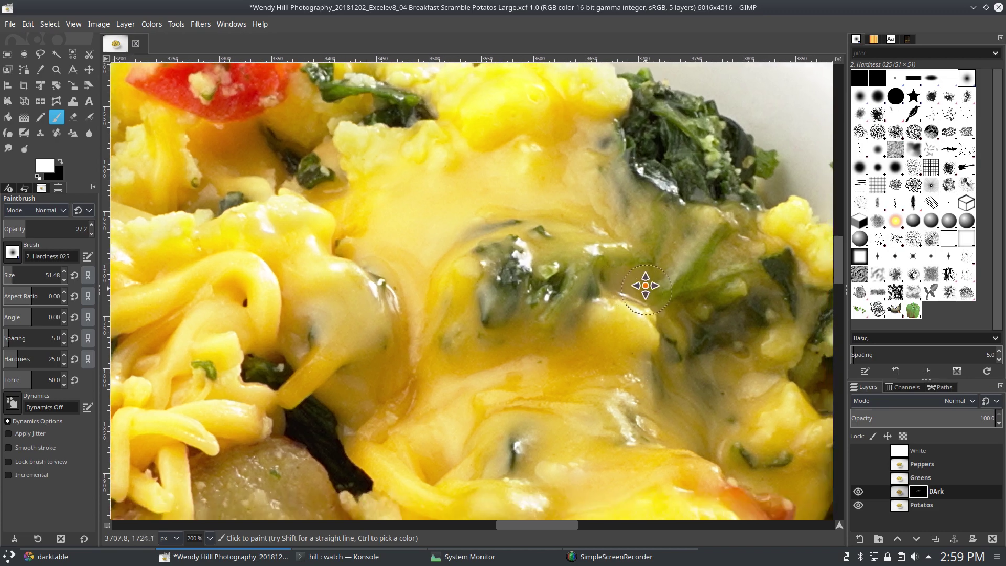
pyautogui.hscroll(2, 629, 272)
pyautogui.scroll(-15, 639, 386)
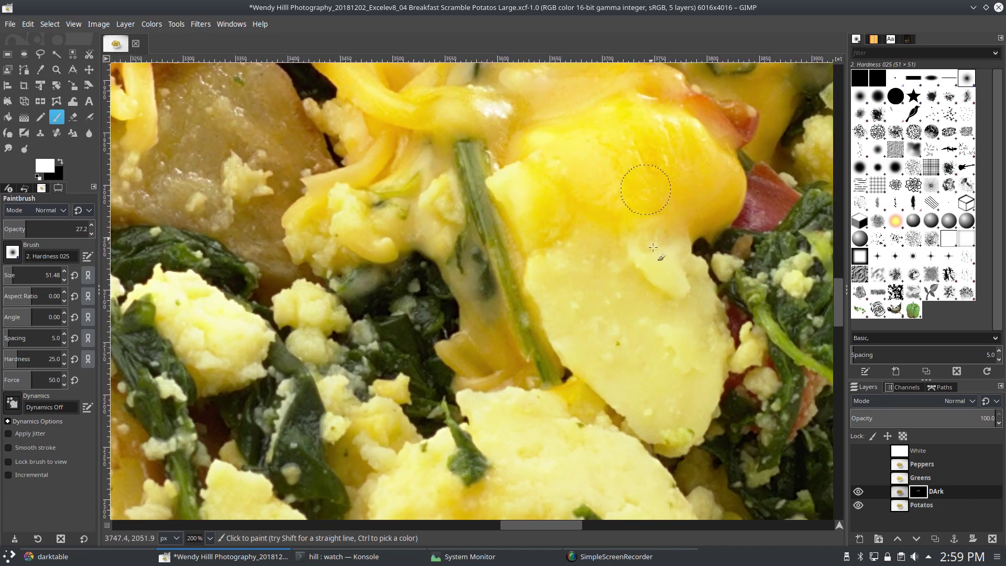
pyautogui.hscroll(-1, 644, 184)
pyautogui.hscroll(-2, 627, 253)
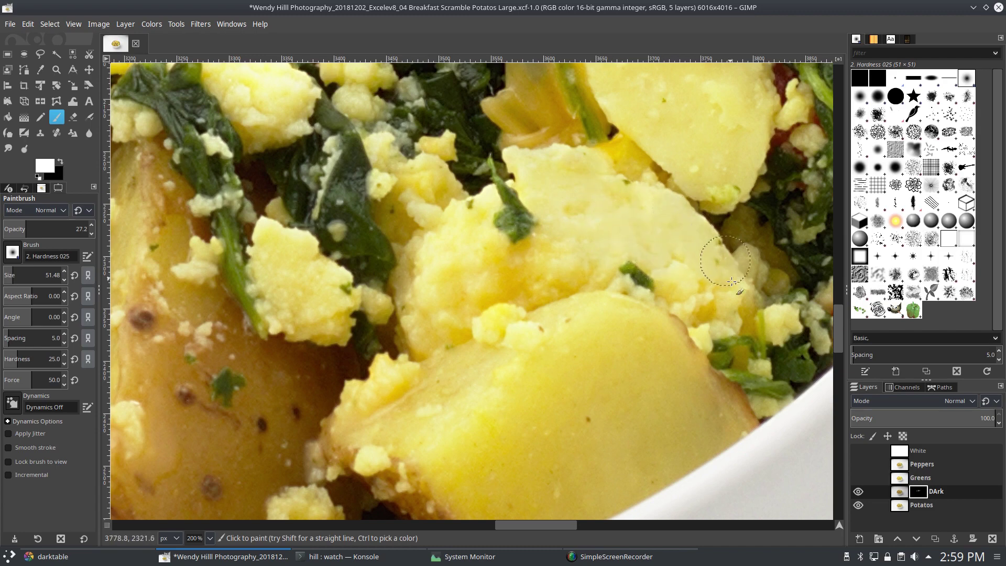
pyautogui.scroll(2, 576, 335)
pyautogui.hscroll(3, 577, 335)
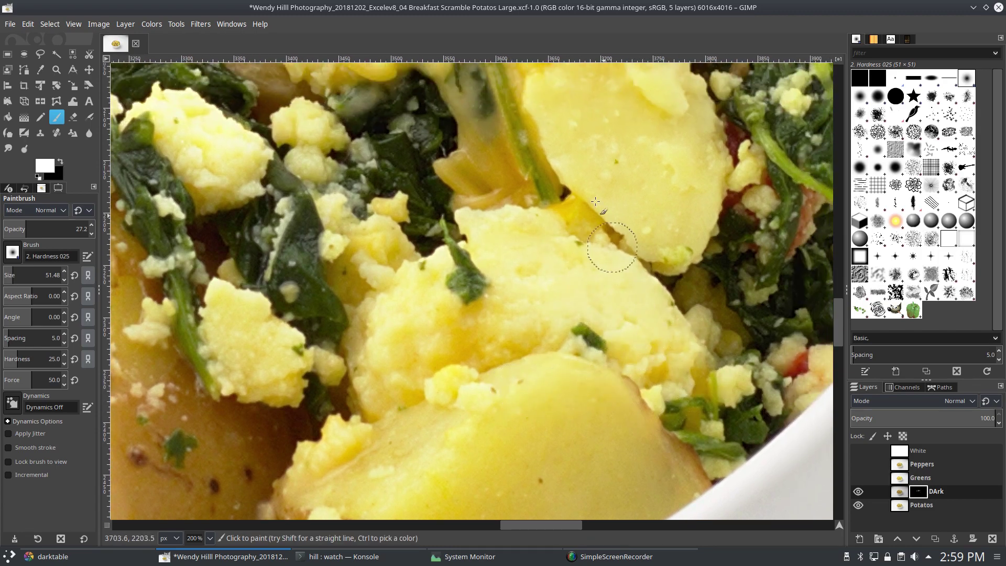
# Step: Lower the Paintbrush opacity to 9.3 for the bright egg crumbles among the spinach and potatoes
pyautogui.click(11, 227)
pyautogui.scroll(3, 464, 267)
pyautogui.hscroll(-5, 464, 267)
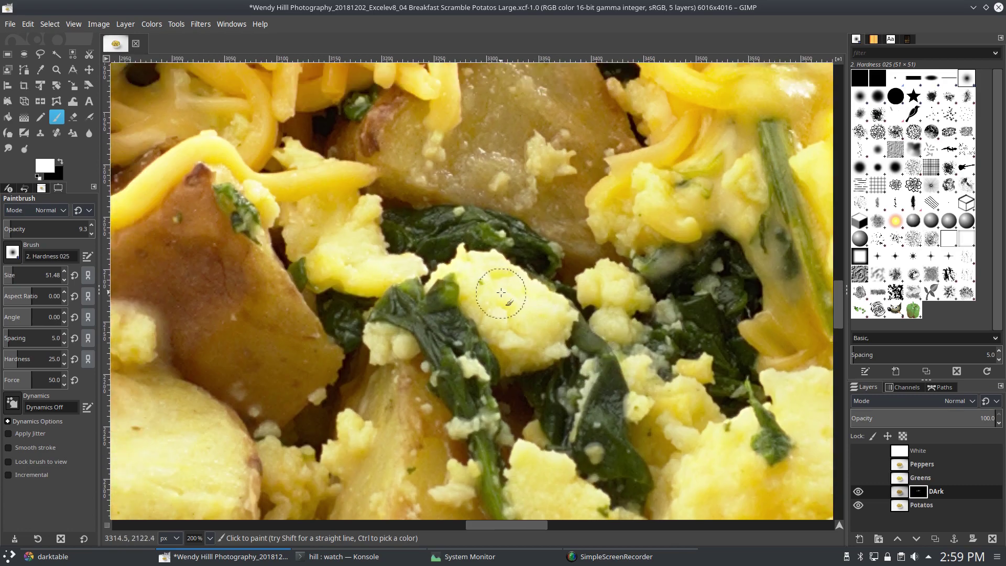
pyautogui.keyDown('ctrl'); pyautogui.scroll(-3, 518, 282); pyautogui.keyUp('ctrl')
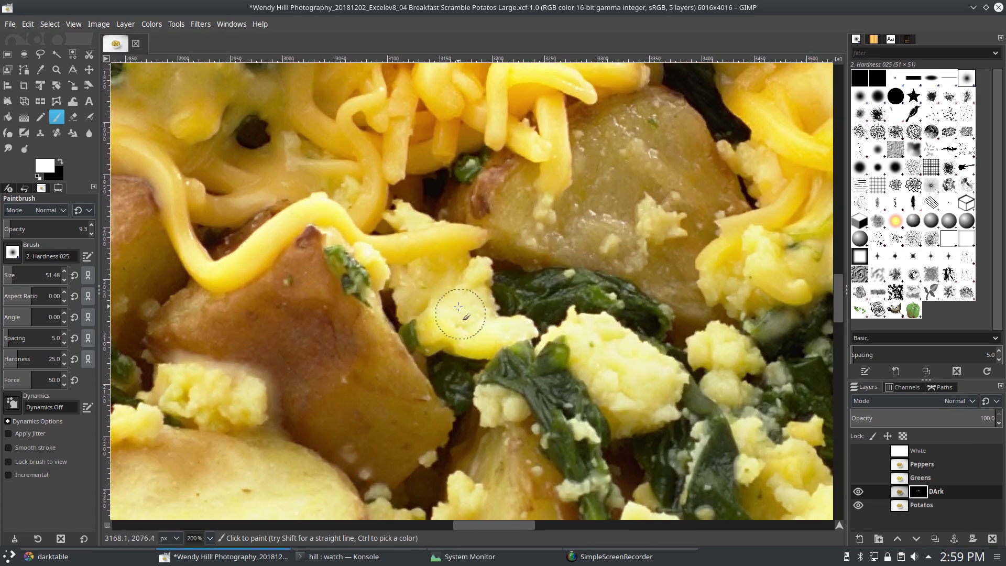
pyautogui.keyDown('ctrl'); pyautogui.scroll(-1, 583, 266); pyautogui.keyUp('ctrl')
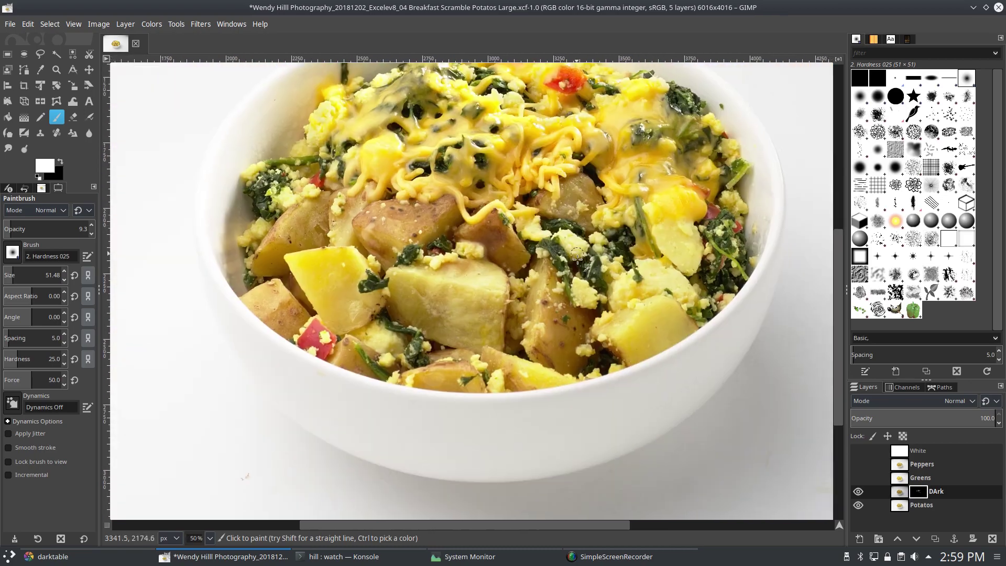
pyautogui.keyDown('ctrl'); pyautogui.scroll(6, 462, 266); pyautogui.keyUp('ctrl')
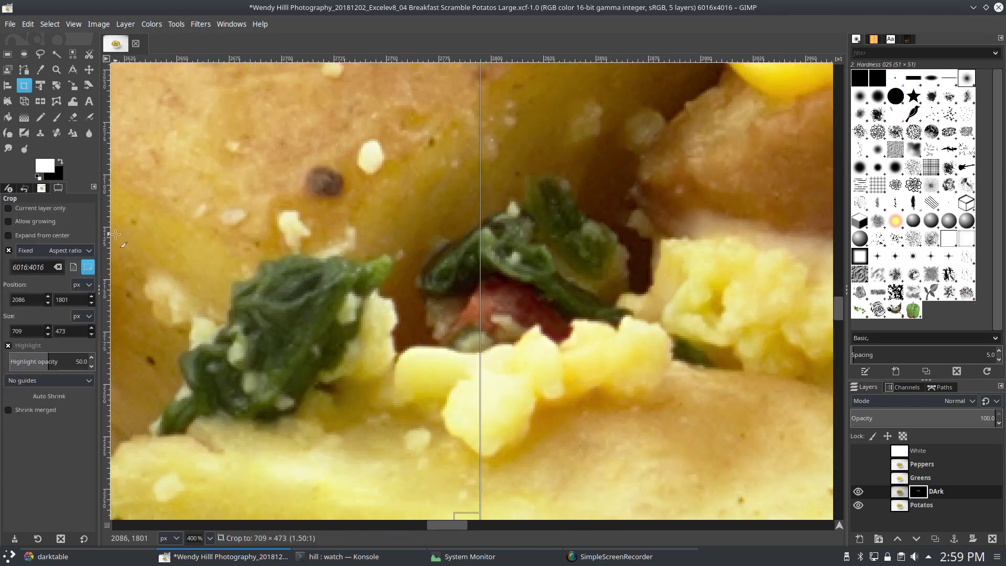
pyautogui.press('Return')
pyautogui.press('p')
pyautogui.hscroll(-8, 501, 418)
pyautogui.scroll(-3, 655, 270)
pyautogui.keyDown('ctrl'); pyautogui.scroll(-5, 649, 118); pyautogui.keyUp('ctrl')
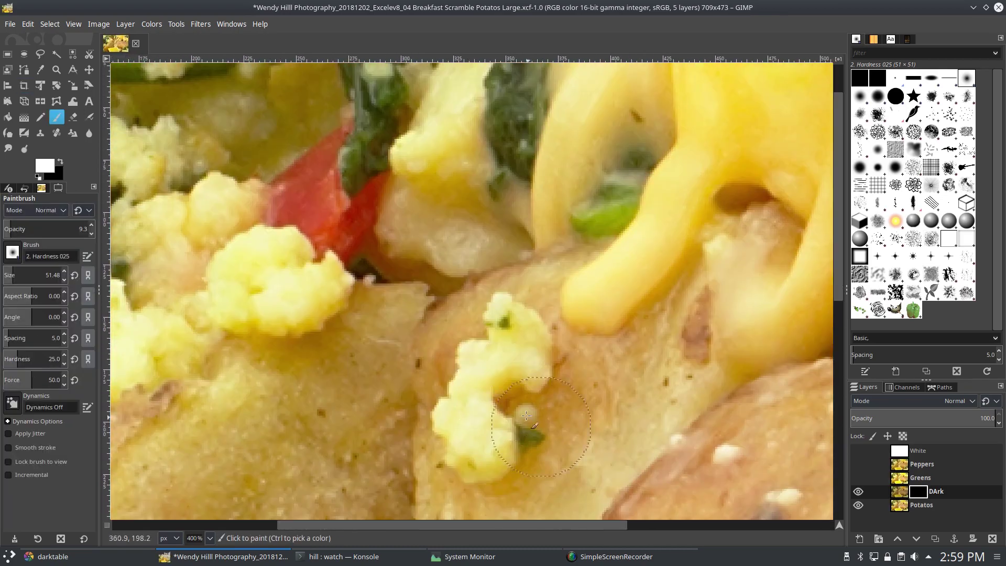
pyautogui.keyDown('ctrl'); pyautogui.scroll(2, 583, 262); pyautogui.keyUp('ctrl')
pyautogui.hotkey('ctrl', 'z')
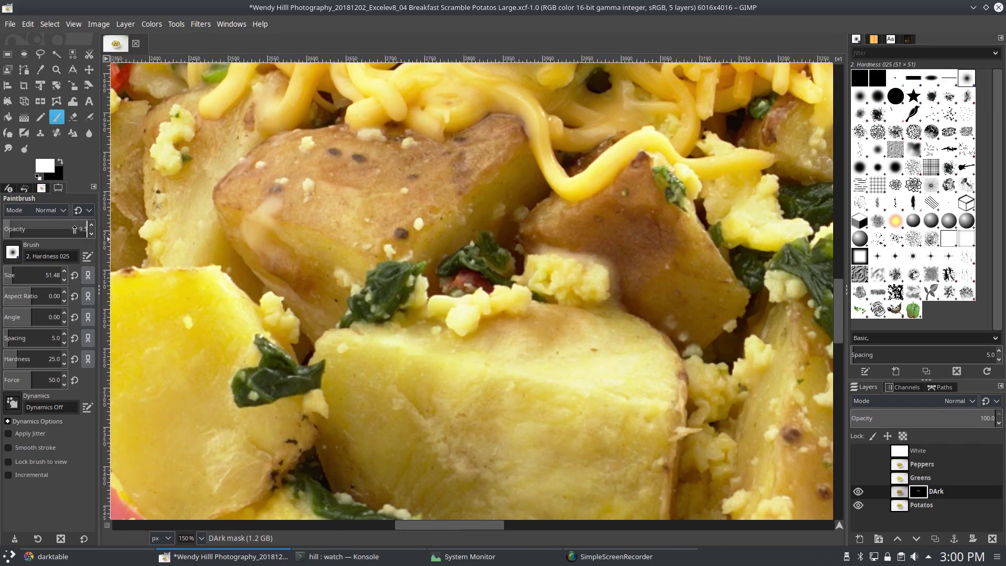
# Step: Set the Paintbrush opacity to 13.0 and paint white on the DArk mask over the egg crumbs above the central potato
pyautogui.moveTo(74, 229); pyautogui.dragTo(81, 229)
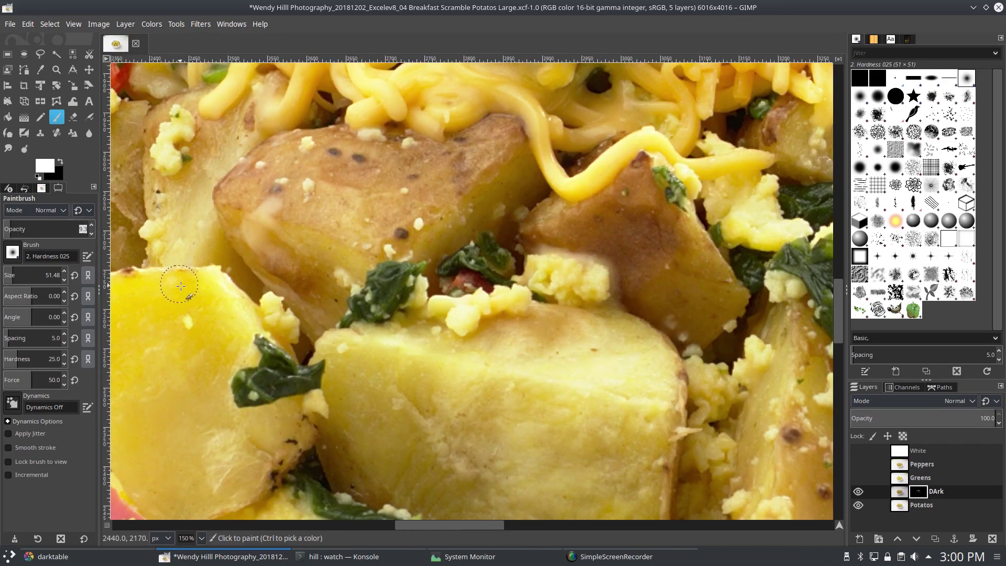
pyautogui.keyDown('ctrl'); pyautogui.scroll(3, 478, 290); pyautogui.keyUp('ctrl')
pyautogui.moveTo(478, 290); pyautogui.dragTo(474, 324)
pyautogui.click(512, 317)
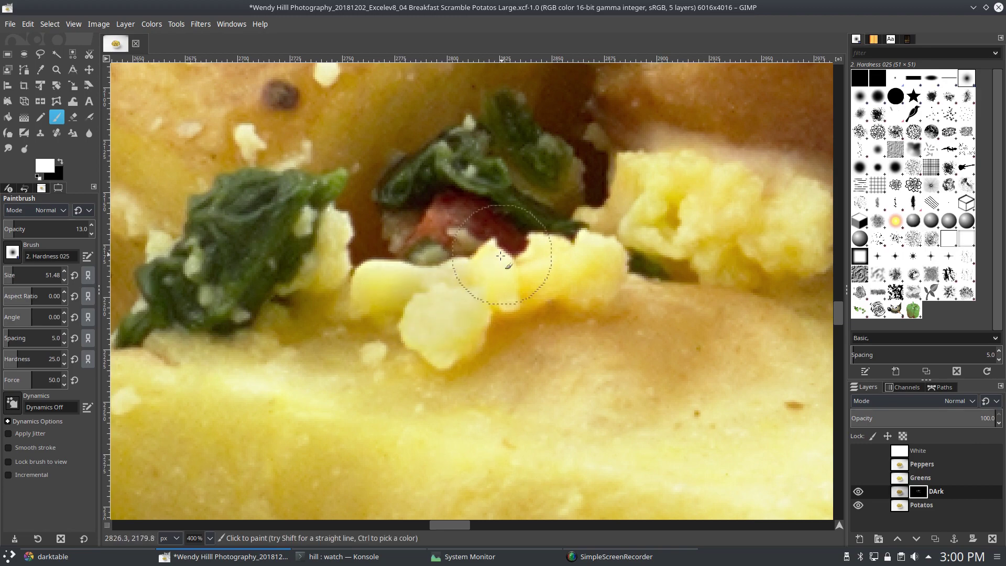
# Step: Examine the egg crumbles along the left side and near the center, and review the tone balance of the whole bowl
pyautogui.hscroll(-10, 438, 311)
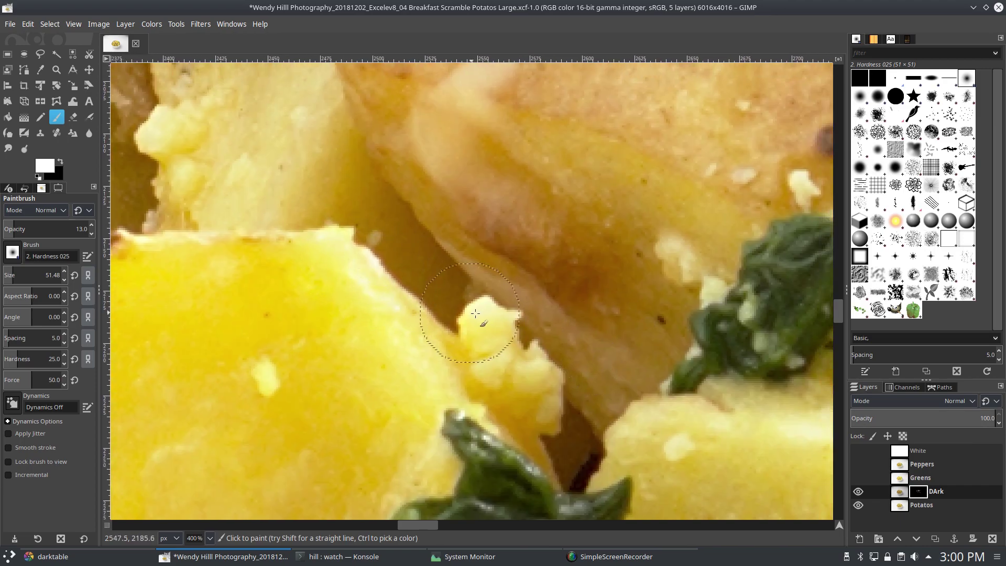
pyautogui.scroll(7, 475, 313)
pyautogui.hscroll(-4, 445, 298)
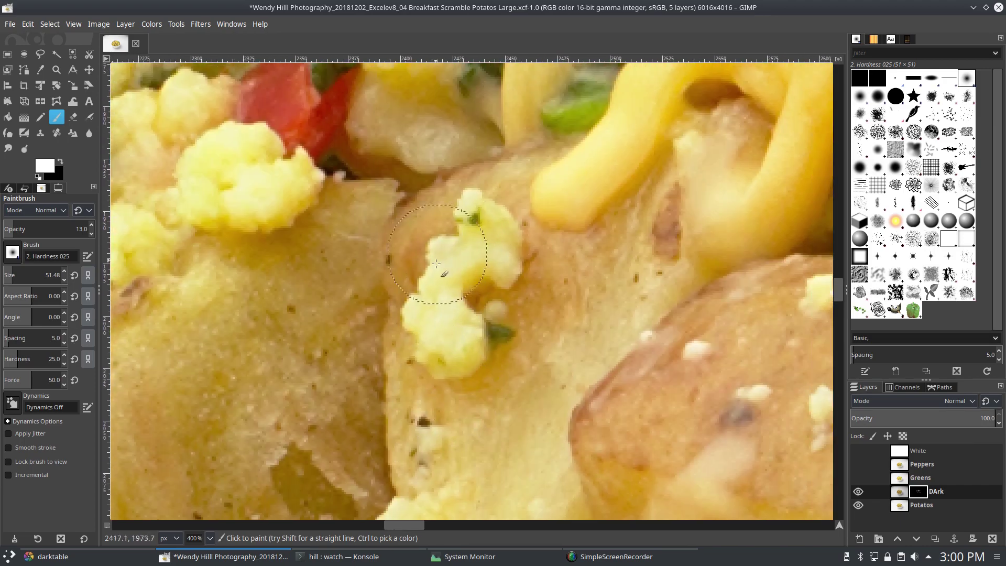
pyautogui.scroll(3, 424, 289)
pyautogui.hscroll(-10, 424, 289)
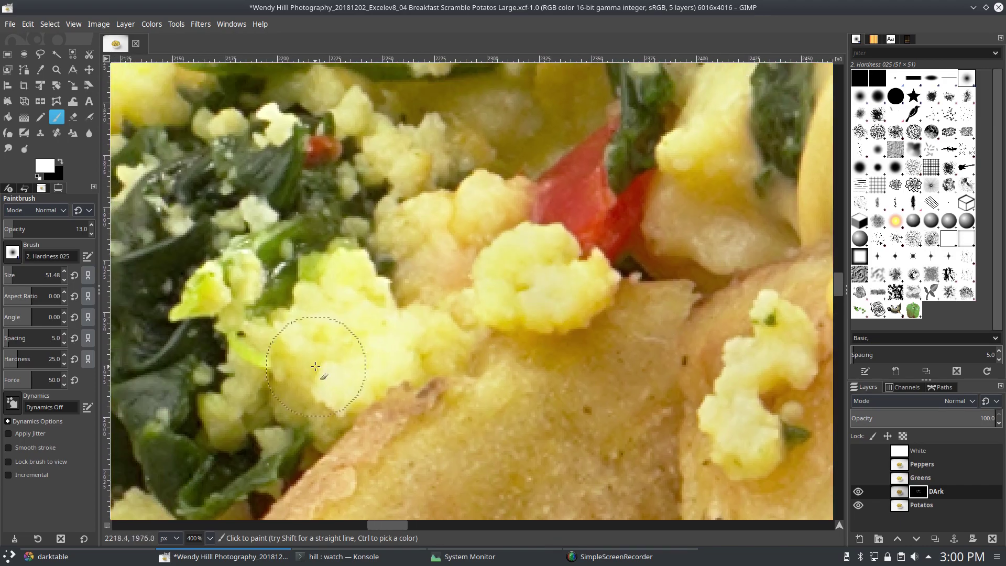
pyautogui.scroll(2, 467, 360)
pyautogui.hscroll(-6, 467, 359)
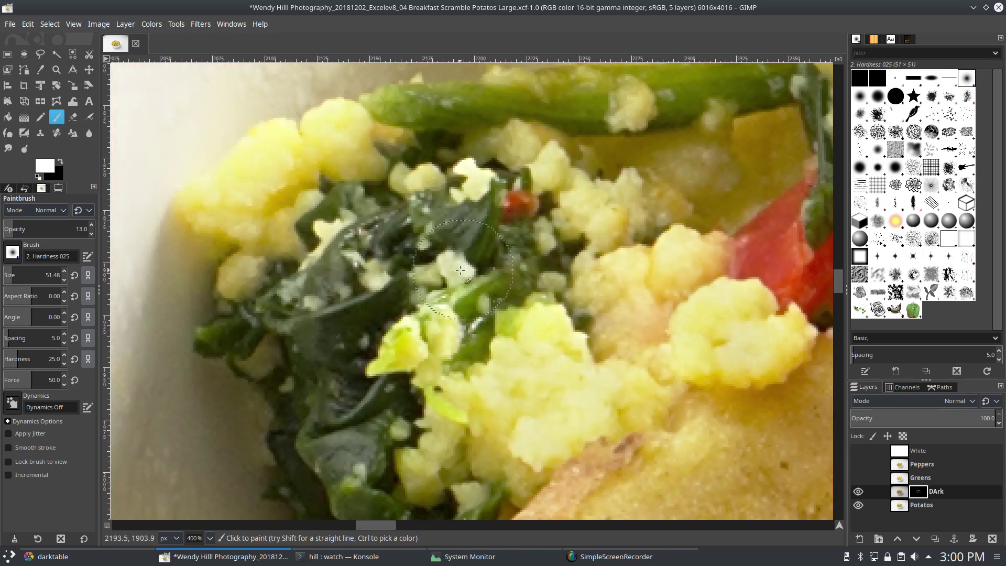
pyautogui.keyDown('ctrl'); pyautogui.scroll(-6, 477, 172); pyautogui.keyUp('ctrl')
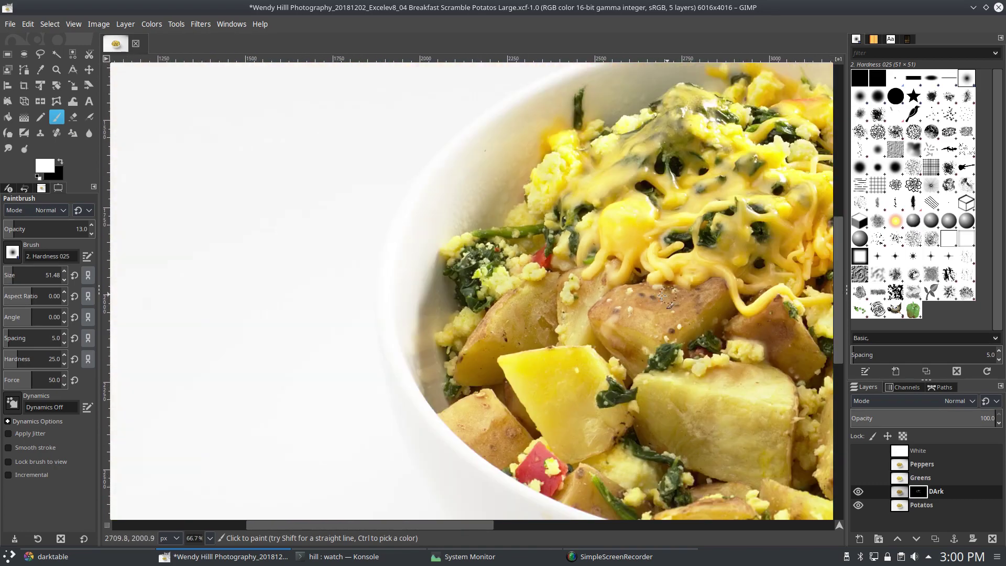
pyautogui.keyDown('ctrl'); pyautogui.scroll(5, 528, 300); pyautogui.keyUp('ctrl')
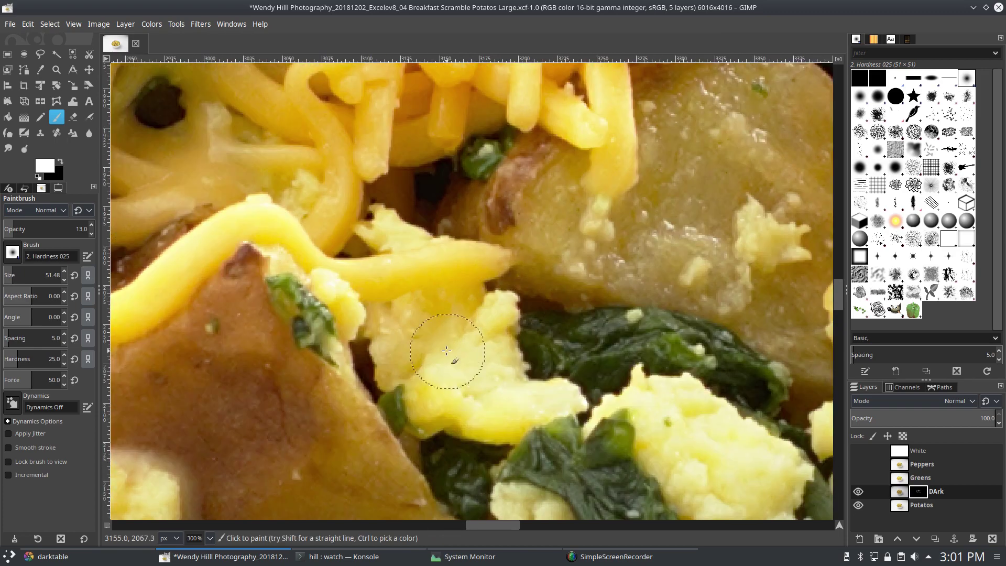
pyautogui.keyDown('ctrl'); pyautogui.scroll(-5, 554, 280); pyautogui.keyUp('ctrl')
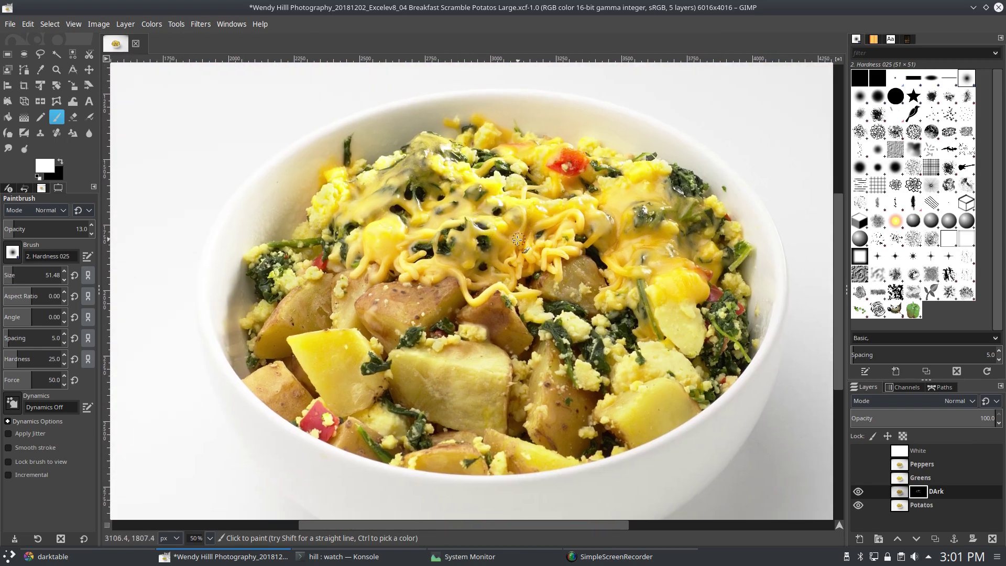
pyautogui.hscroll(-2, 510, 227)
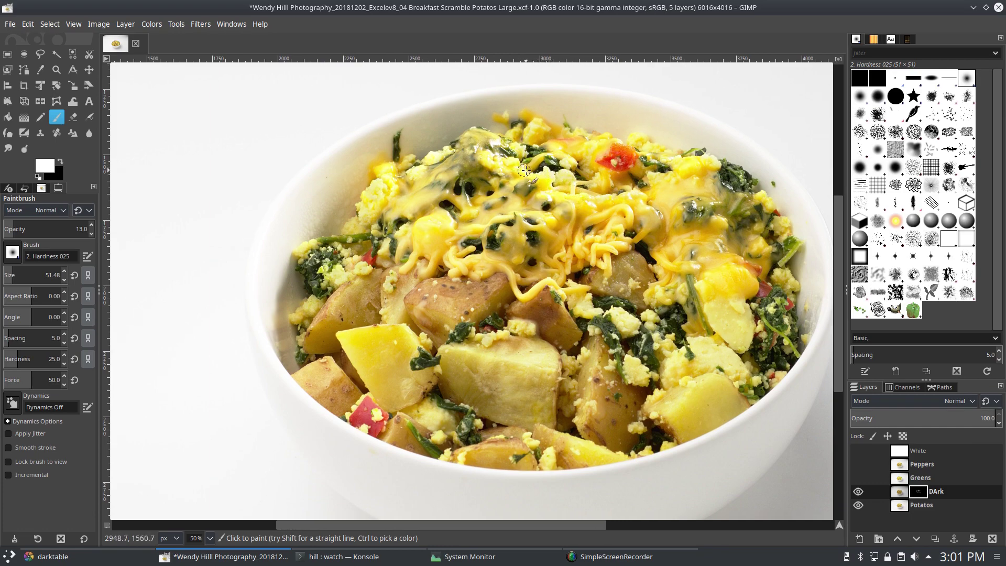
pyautogui.scroll(-2, 527, 184)
pyautogui.hscroll(2, 550, 236)
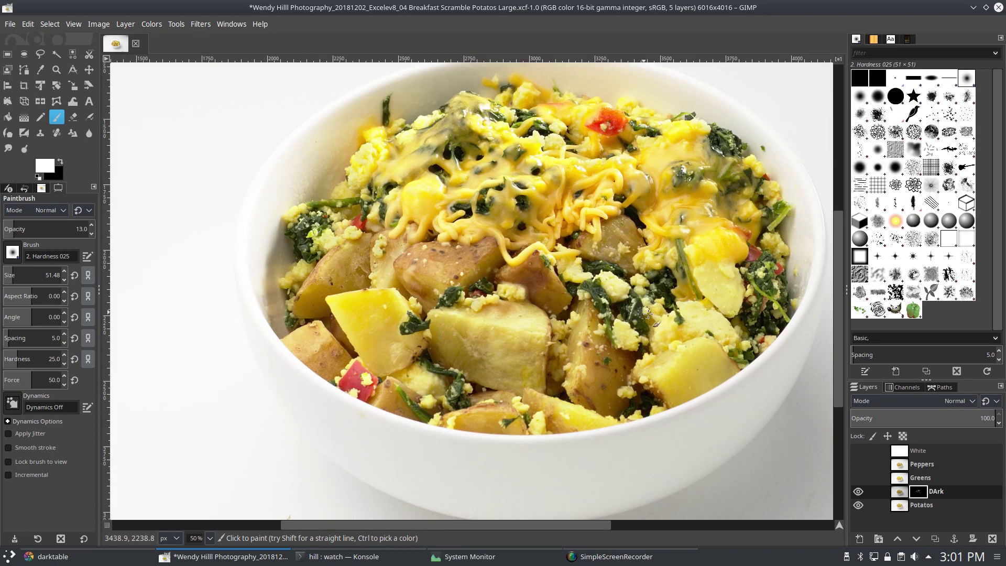
pyautogui.scroll(3, 527, 301)
pyautogui.hscroll(-1, 429, 239)
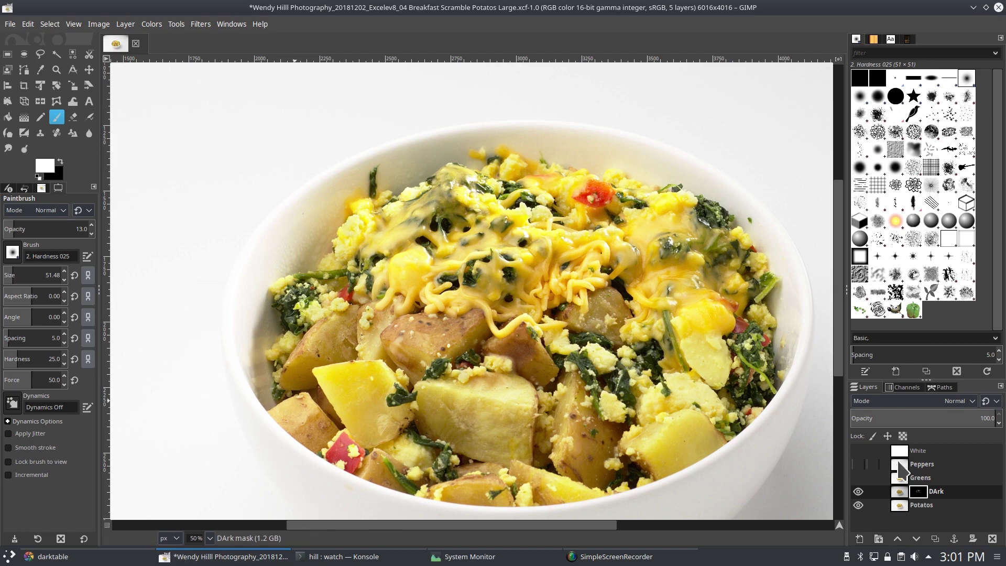
# Step: Add a black (full transparency) mask to the Greens layer and make that layer visible
pyautogui.rightClick(914, 477)
pyautogui.click(893, 296)
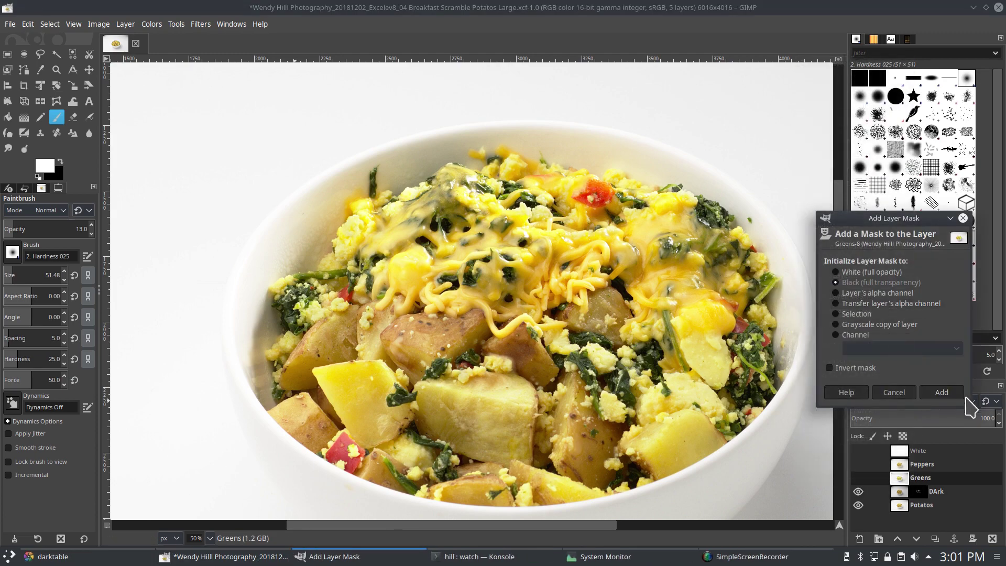
pyautogui.click(946, 395)
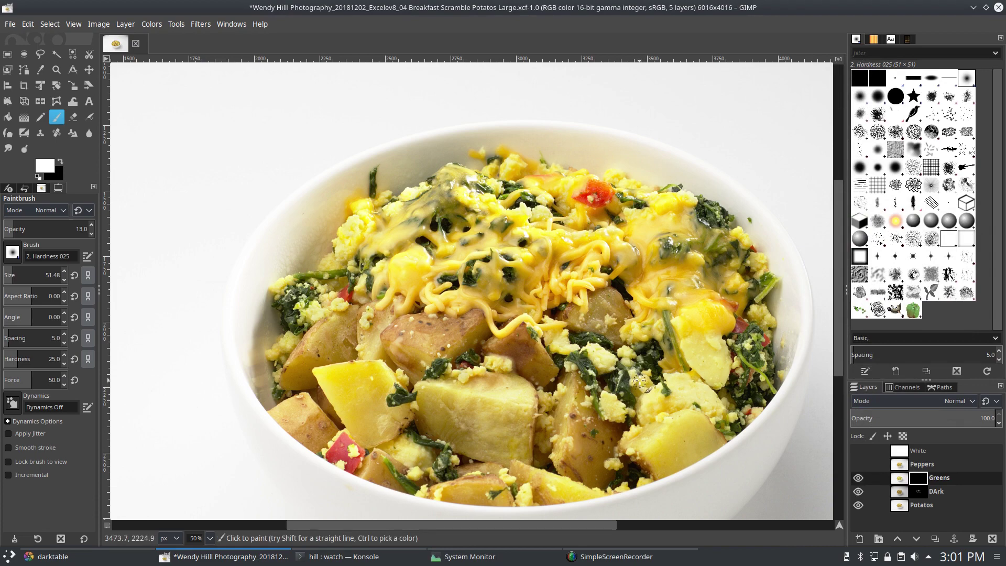
# Step: Set the Paintbrush to opacity 100 and size 39.48, and paint white on the Greens mask over the spinach near the bowl's front rim
pyautogui.scroll(-1, 659, 392)
pyautogui.scroll(3, 509, 326)
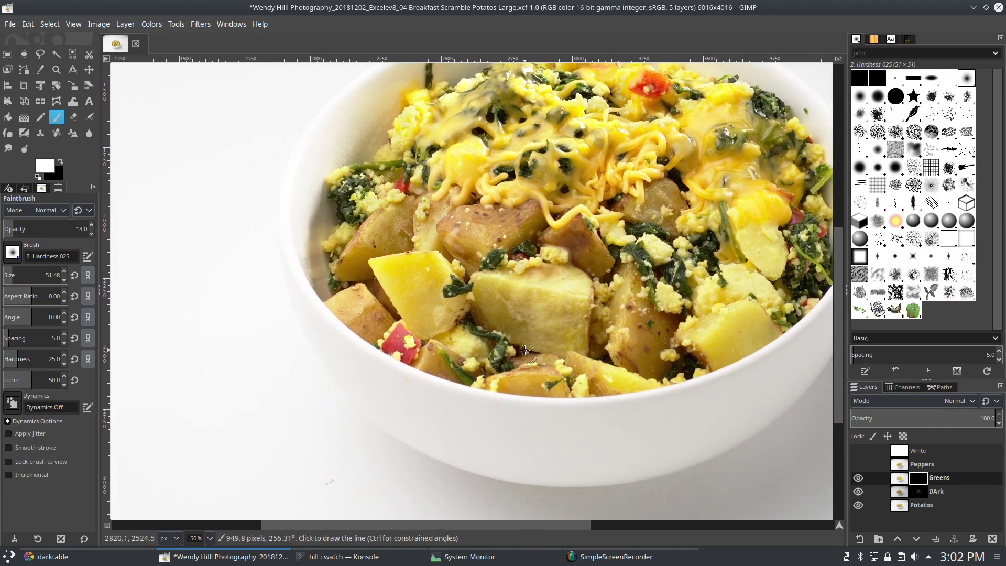
pyautogui.moveTo(509, 325); pyautogui.dragTo(531, 318)
pyautogui.moveTo(43, 227); pyautogui.dragTo(130, 225)
pyautogui.press('[')
pyautogui.press('[')
pyautogui.press('[')
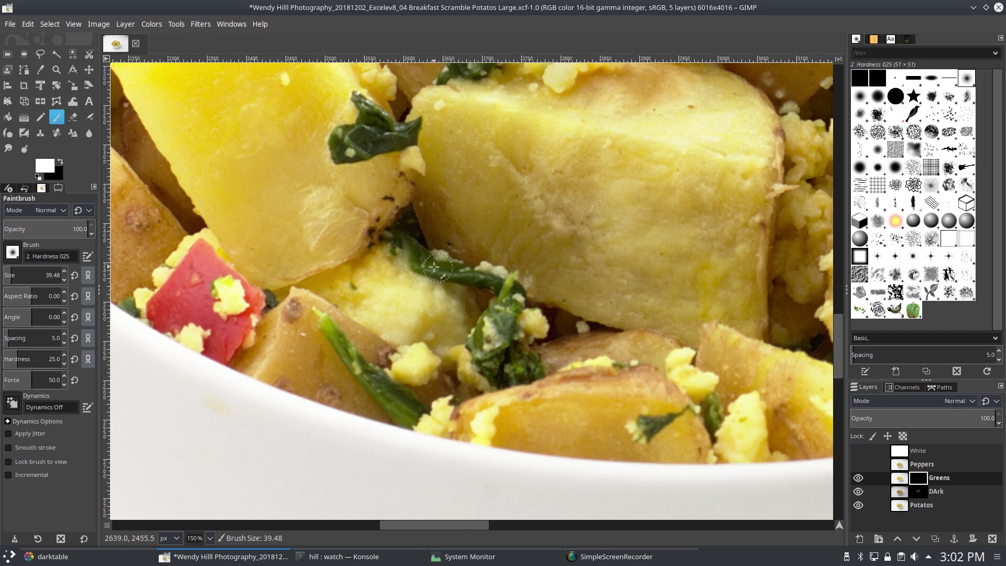
pyautogui.hscroll(1, 402, 376)
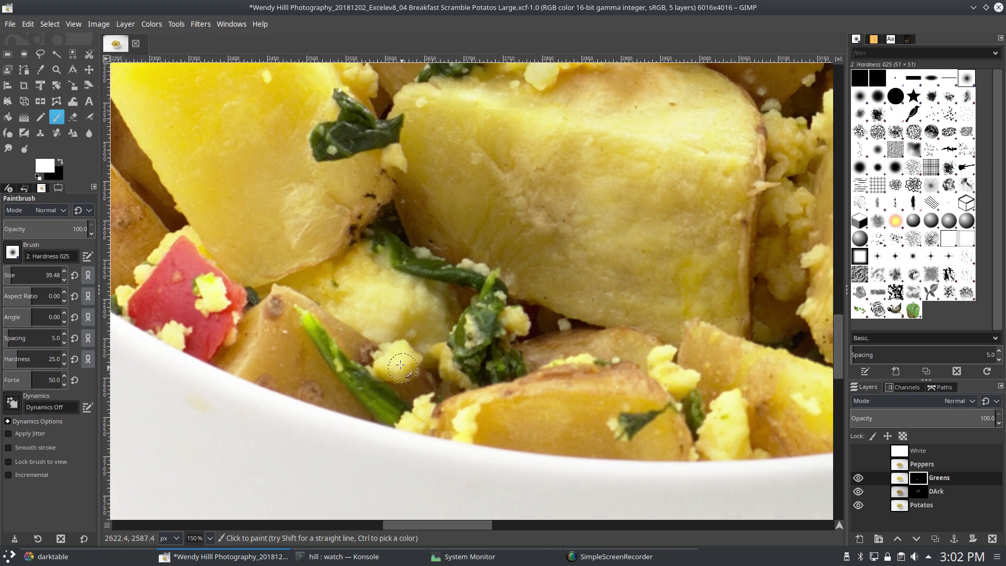
# Step: Set the Paintbrush size to 27.48 and paint white on the Greens mask over the spinach around the large front potatoes
pyautogui.scroll(5, 403, 376)
pyautogui.hscroll(-2, 402, 376)
pyautogui.press('[')
pyautogui.press('[')
pyautogui.press('[')
pyautogui.press('[')
pyautogui.press('[')
pyautogui.press('[')
pyautogui.press('[')
pyautogui.press('[')
pyautogui.press('[')
pyautogui.press('[')
pyautogui.press('[')
pyautogui.press('[')
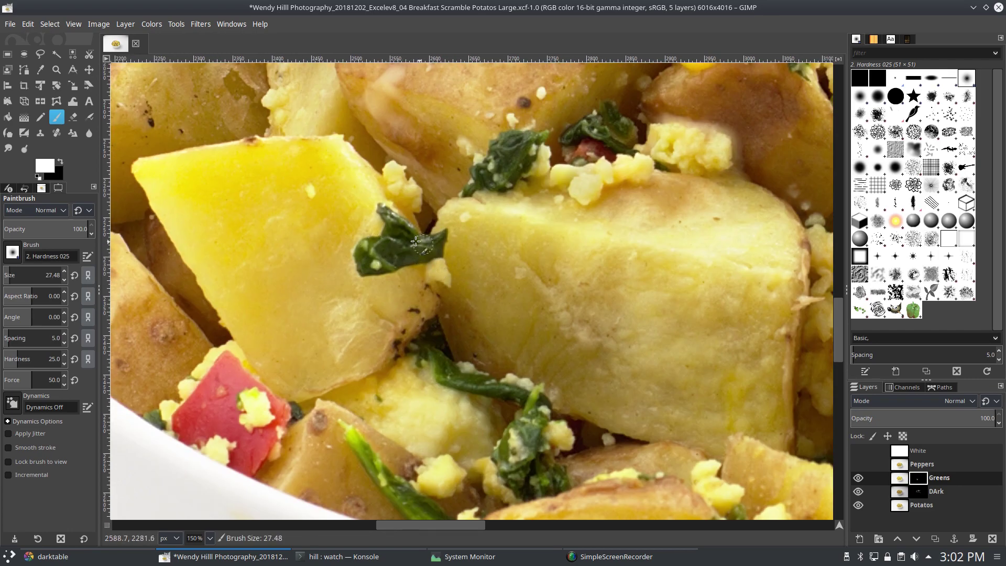
pyautogui.scroll(-6, 472, 267)
pyautogui.hscroll(1, 497, 280)
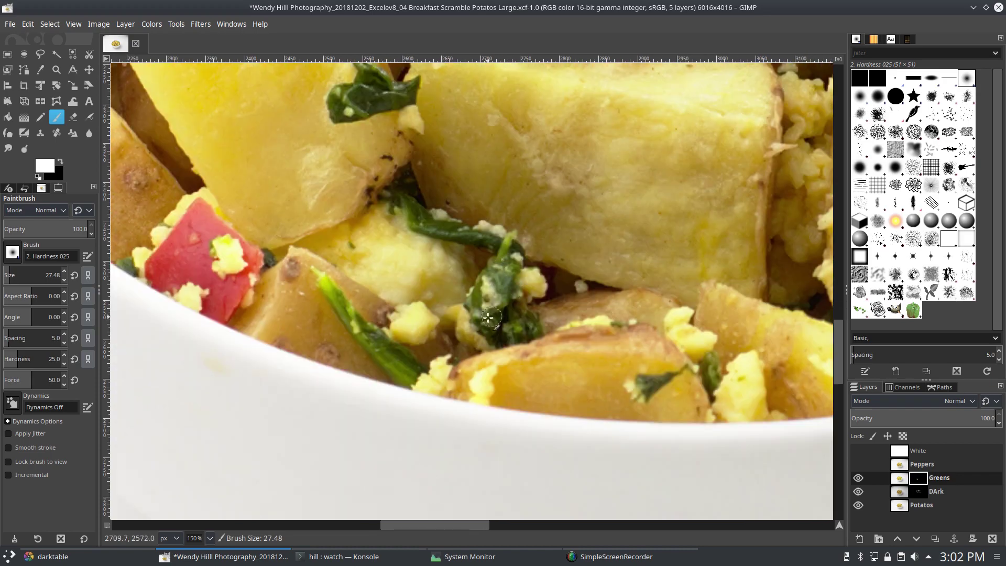
pyautogui.scroll(-2, 524, 320)
pyautogui.hscroll(3, 523, 320)
pyautogui.scroll(1, 600, 318)
pyautogui.hscroll(-1, 599, 318)
# Step: Paint white on the Greens mask over the dark spinach among the egg crumbles in the bowl's right half
pyautogui.hscroll(14, 599, 318)
pyautogui.scroll(4, 553, 280)
pyautogui.scroll(5, 512, 262)
pyautogui.hscroll(1, 512, 261)
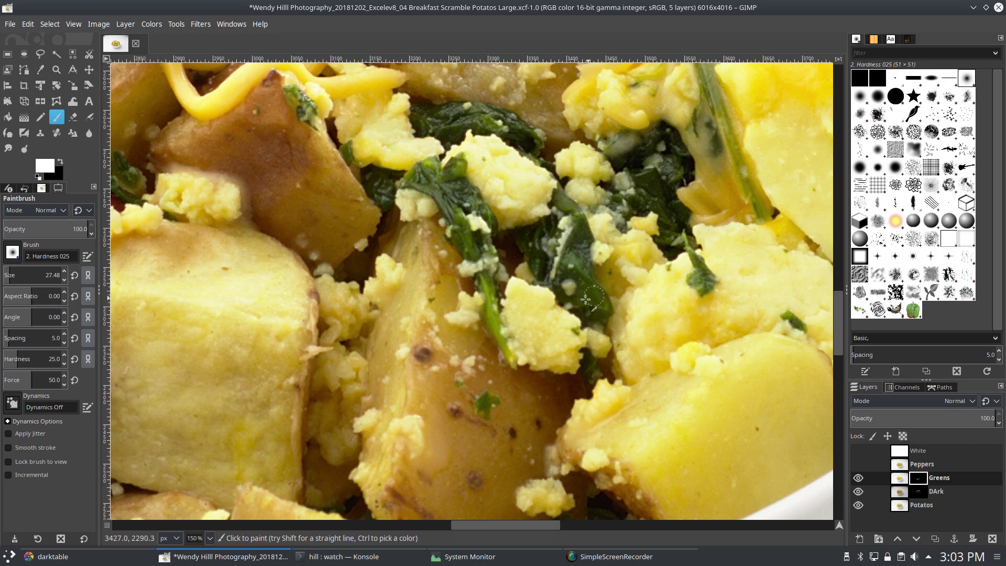
pyautogui.scroll(4, 552, 268)
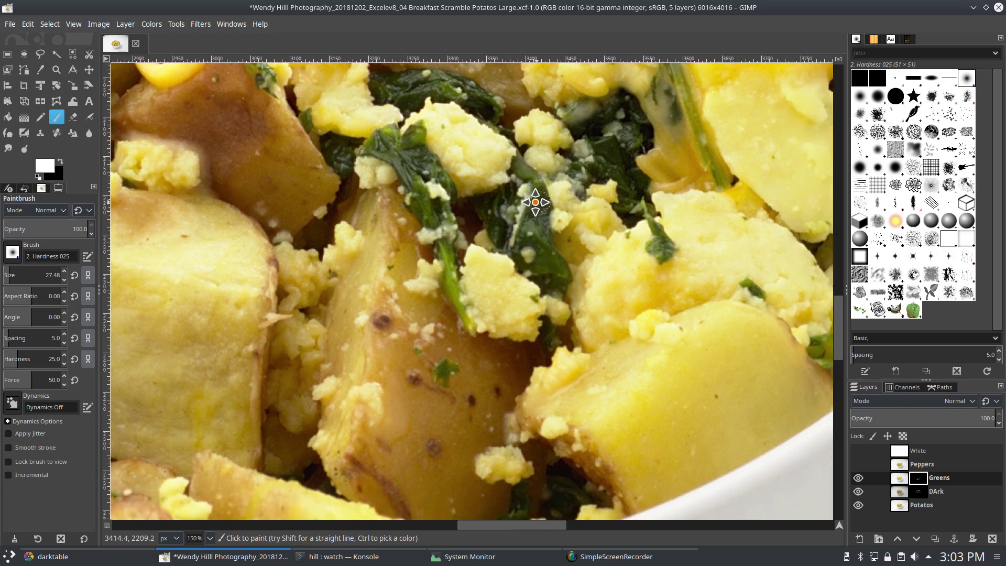
pyautogui.hscroll(3, 550, 253)
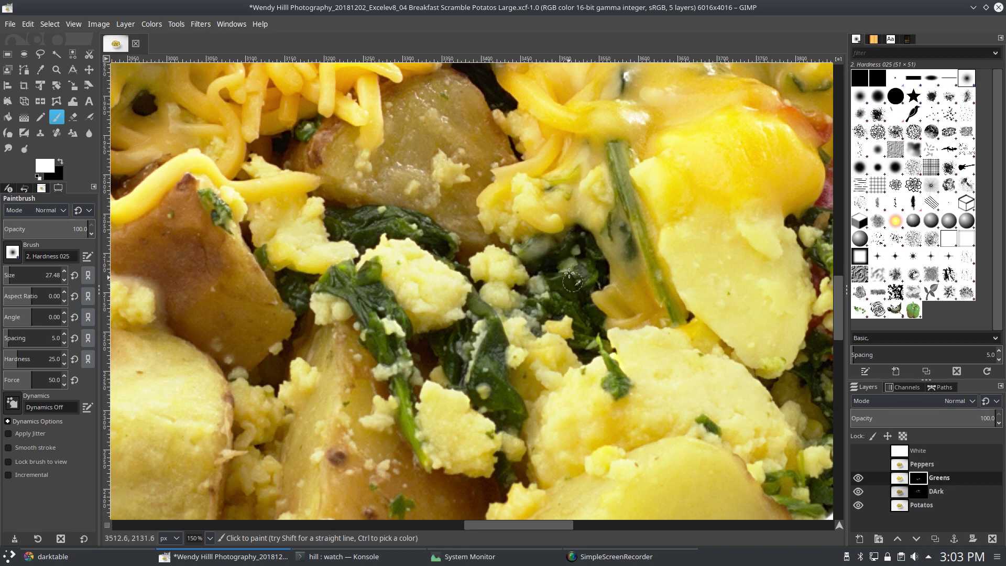
# Step: Paint white on the Greens mask over the spinach leaves just below the shredded cheese and around the brown central potato
pyautogui.hscroll(-5, 471, 252)
pyautogui.scroll(1, 472, 252)
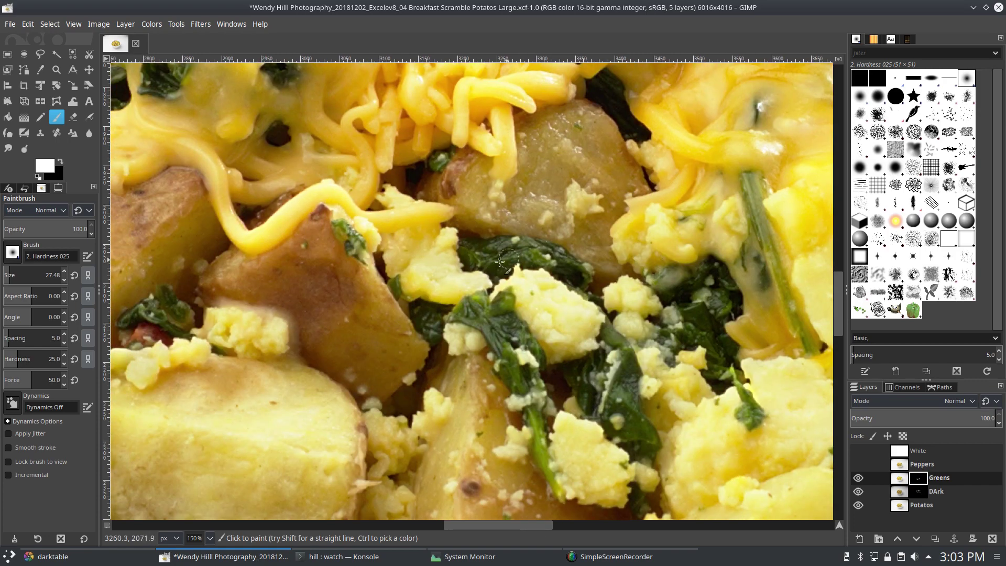
pyautogui.hscroll(-4, 514, 250)
pyautogui.scroll(3, 515, 250)
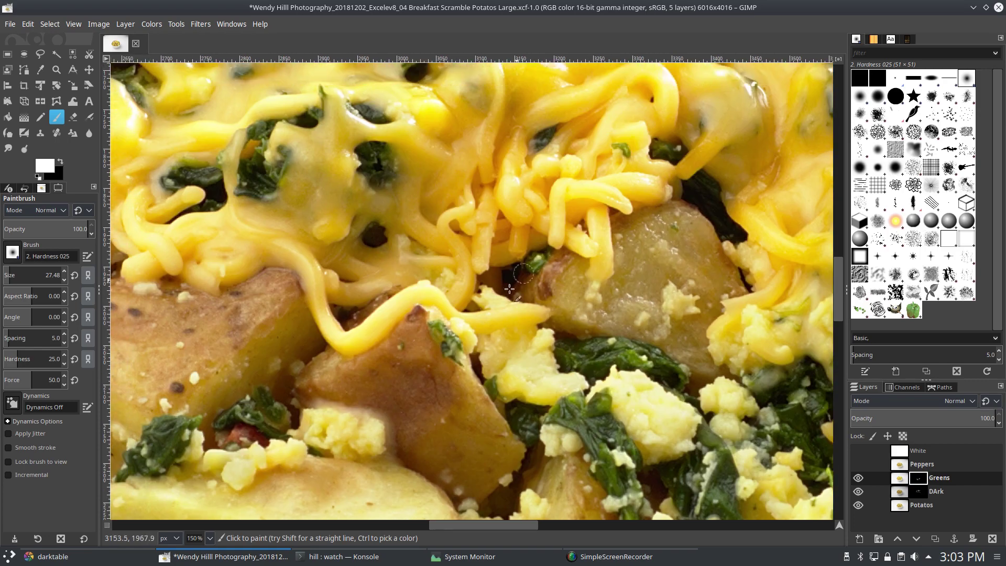
pyautogui.scroll(-2, 534, 335)
pyautogui.hscroll(-5, 534, 335)
pyautogui.scroll(-2, 410, 229)
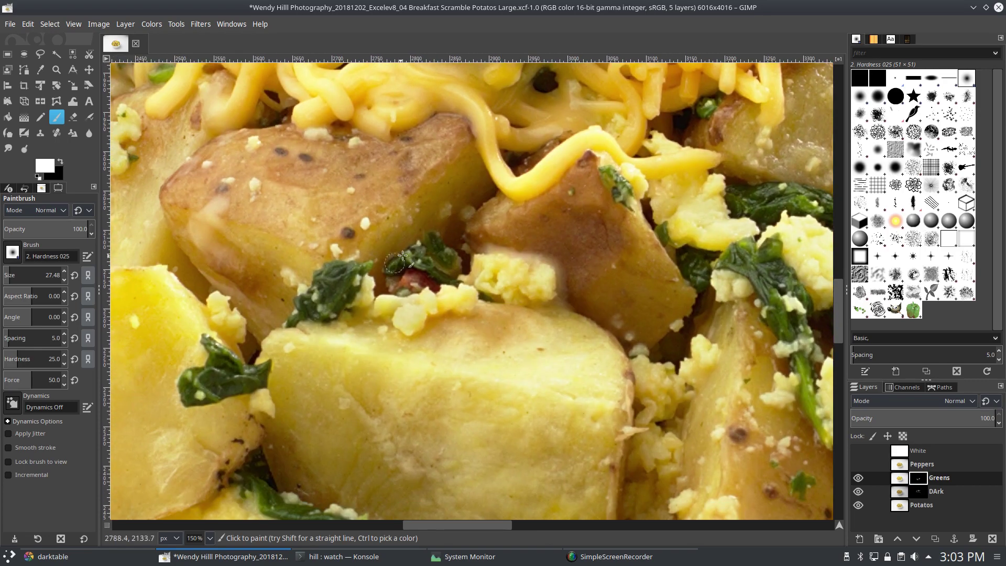
# Step: Paint on the Greens mask over the spinach leaves behind the large front potato and on the yellow potato beside it
pyautogui.hscroll(-4, 434, 248)
pyautogui.scroll(-1, 435, 248)
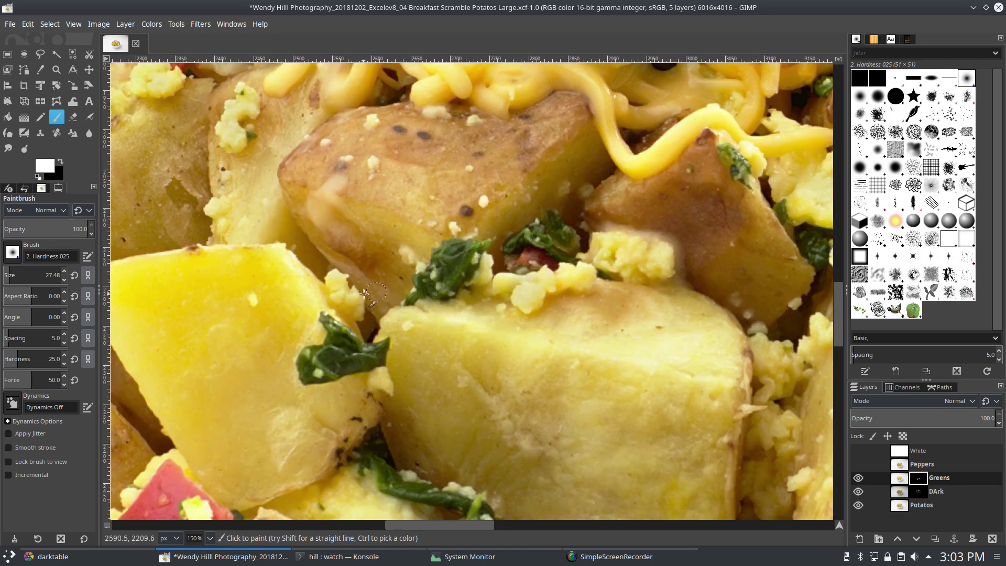
pyautogui.hscroll(-2, 421, 283)
pyautogui.scroll(-2, 385, 309)
pyautogui.press('z')
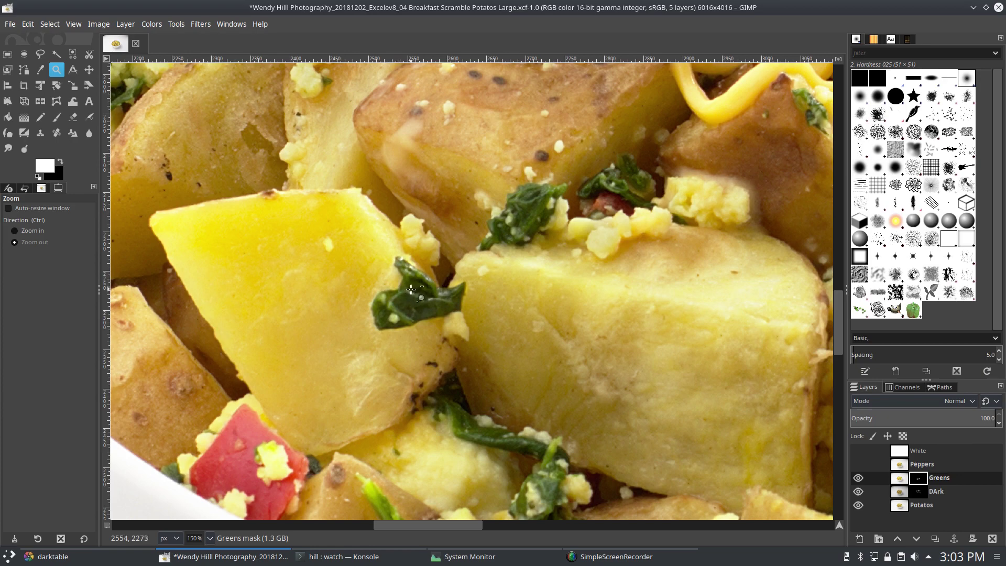
pyautogui.press('p')
pyautogui.press('x')
pyautogui.press('x')
pyautogui.hscroll(-8, 388, 271)
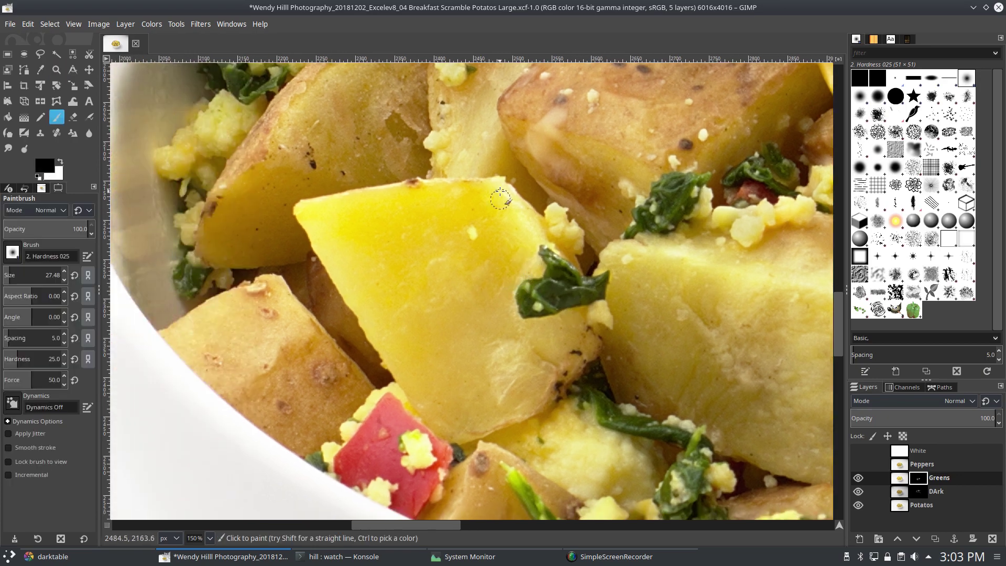
# Step: Paint white on the Greens mask over the spinach cluster and green stem along the bowl's left inner edge
pyautogui.scroll(1, 385, 268)
pyautogui.scroll(5, 340, 309)
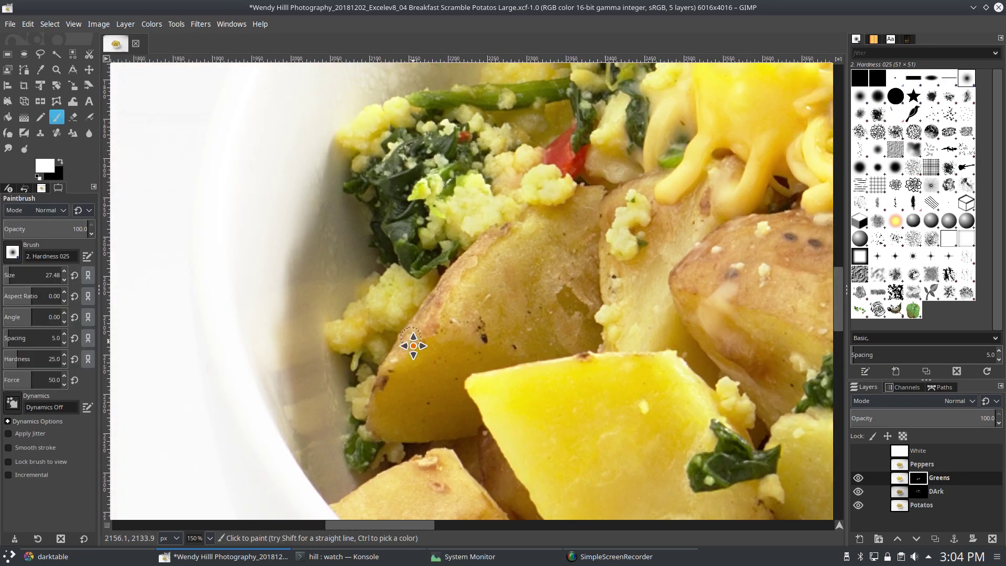
pyautogui.hscroll(-1, 398, 288)
pyautogui.moveTo(416, 241)
pyautogui.mouseDown()
pyautogui.moveTo(490, 244)
pyautogui.moveTo(497, 220)
pyautogui.moveTo(426, 210)
pyautogui.moveTo(433, 310)
pyautogui.mouseUp()
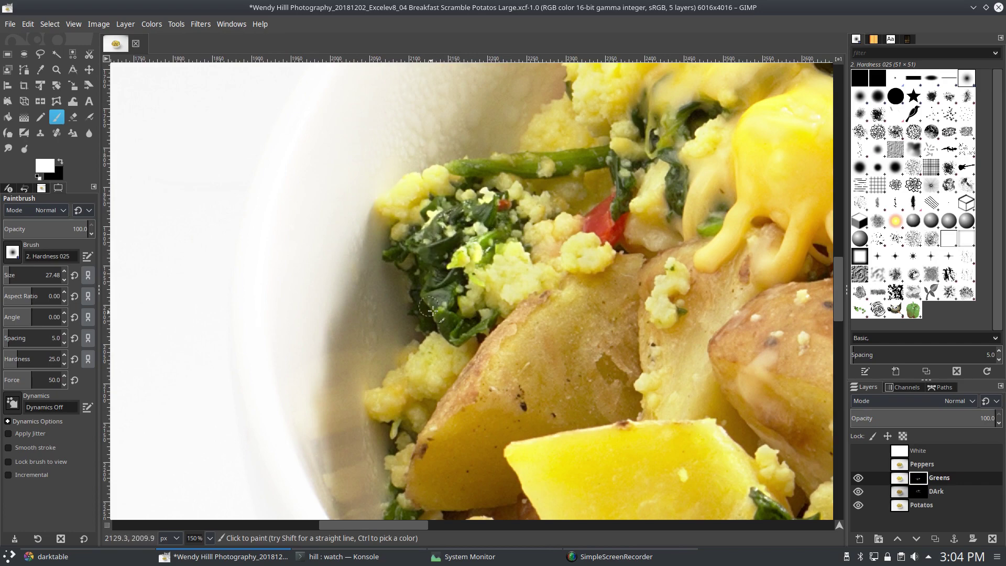
pyautogui.scroll(3, 445, 251)
pyautogui.hscroll(3, 445, 252)
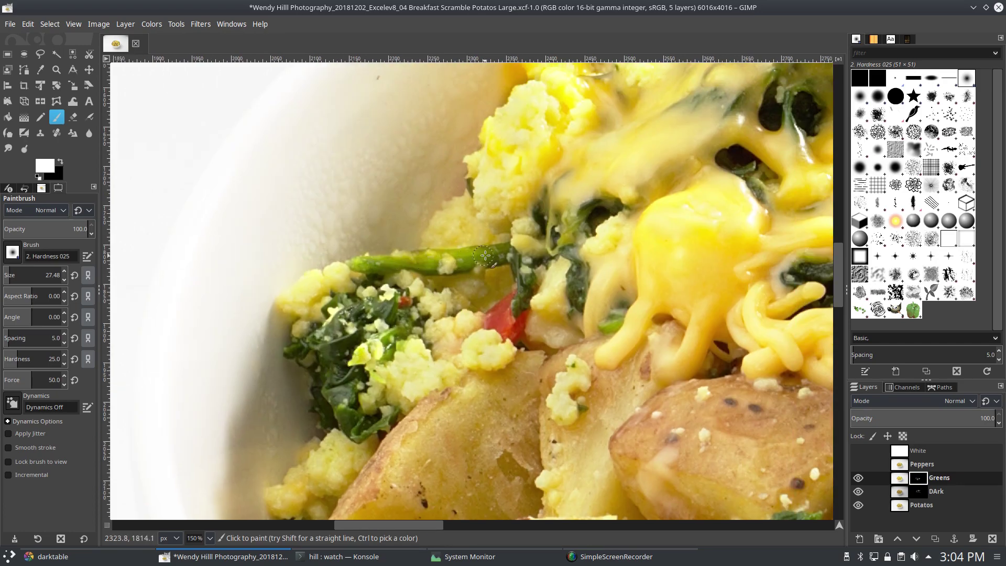
pyautogui.scroll(1, 571, 259)
pyautogui.hotkey('shift', 'c')
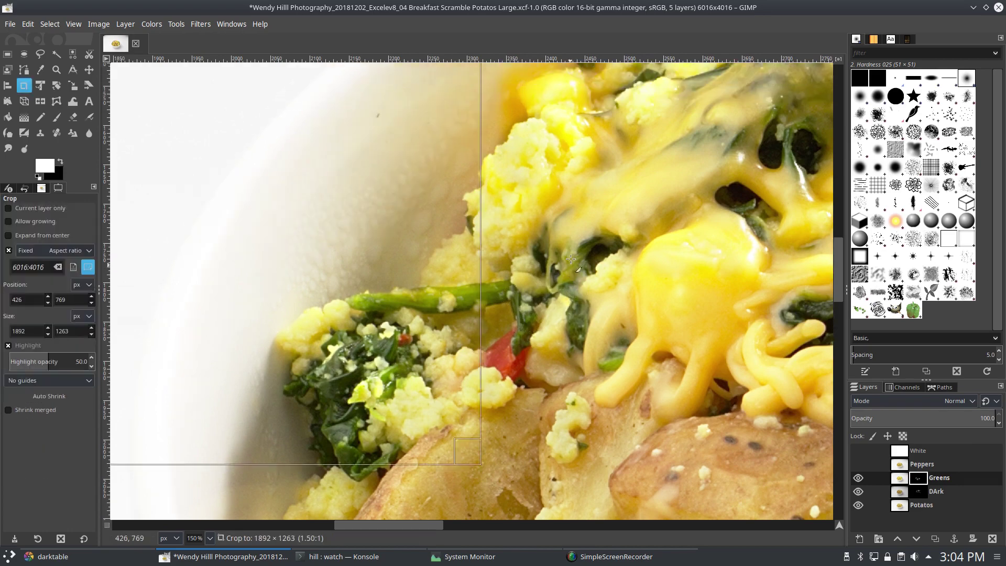
pyautogui.press('Return')
pyautogui.hotkey('ctrl', 'x')
pyautogui.press('p')
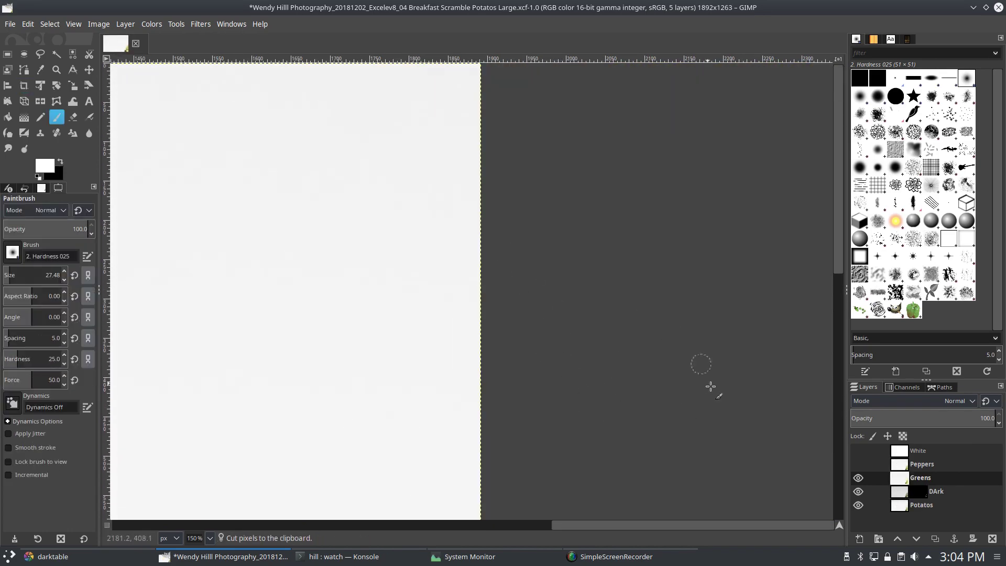
pyautogui.scroll(-2, 709, 239)
pyautogui.hscroll(-2, 709, 239)
pyautogui.hotkey('ctrl', 'z')
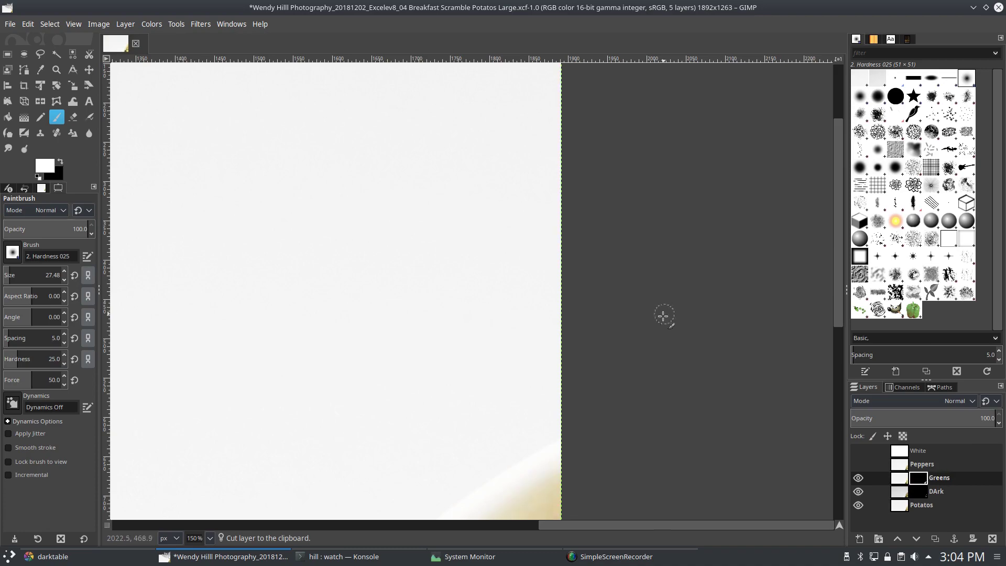
pyautogui.scroll(-3, 657, 324)
pyautogui.scroll(-3, 614, 173)
pyautogui.hotkey('ctrl', 'z')
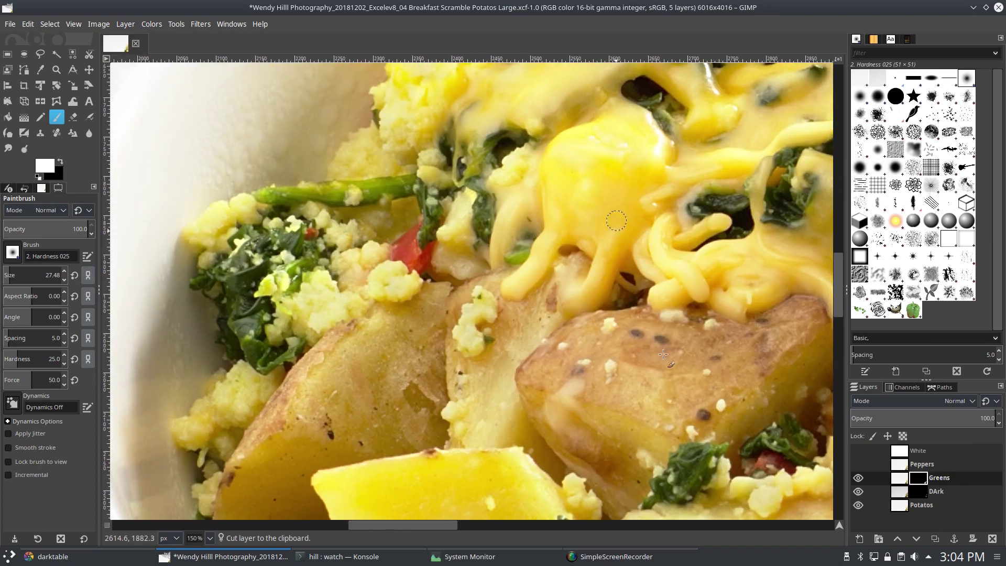
# Step: Paint white on the Greens mask over the dark spinach showing through the holes in the melted cheese
pyautogui.moveTo(630, 332)
pyautogui.mouseDown()
pyautogui.moveTo(561, 191)
pyautogui.moveTo(722, 376)
pyautogui.moveTo(483, 400)
pyautogui.mouseUp()
pyautogui.scroll(1, 461, 364)
pyautogui.moveTo(550, 352); pyautogui.dragTo(596, 348)
pyautogui.hscroll(-2, 605, 343)
pyautogui.scroll(1, 605, 343)
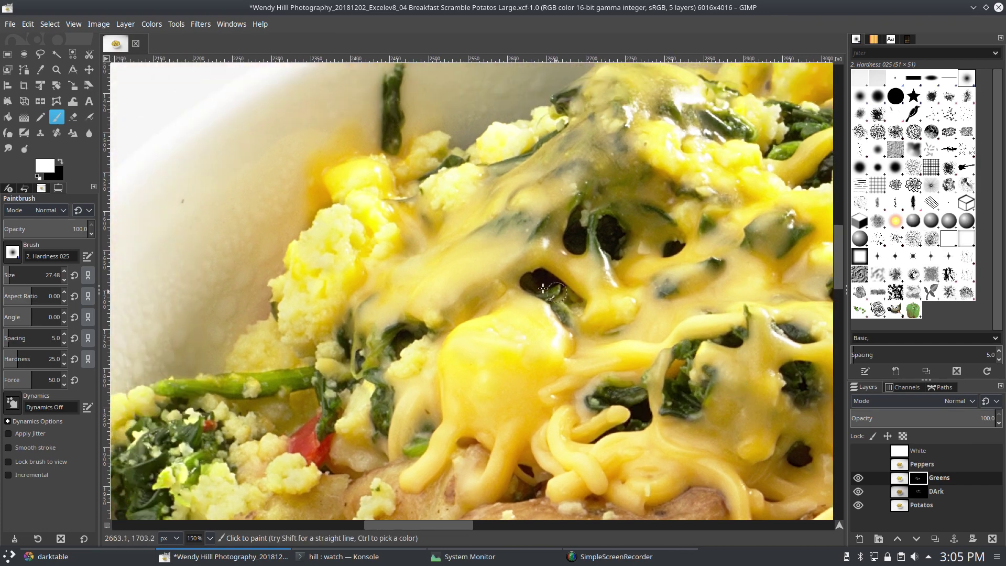
pyautogui.scroll(-1, 609, 245)
pyautogui.hscroll(1, 609, 245)
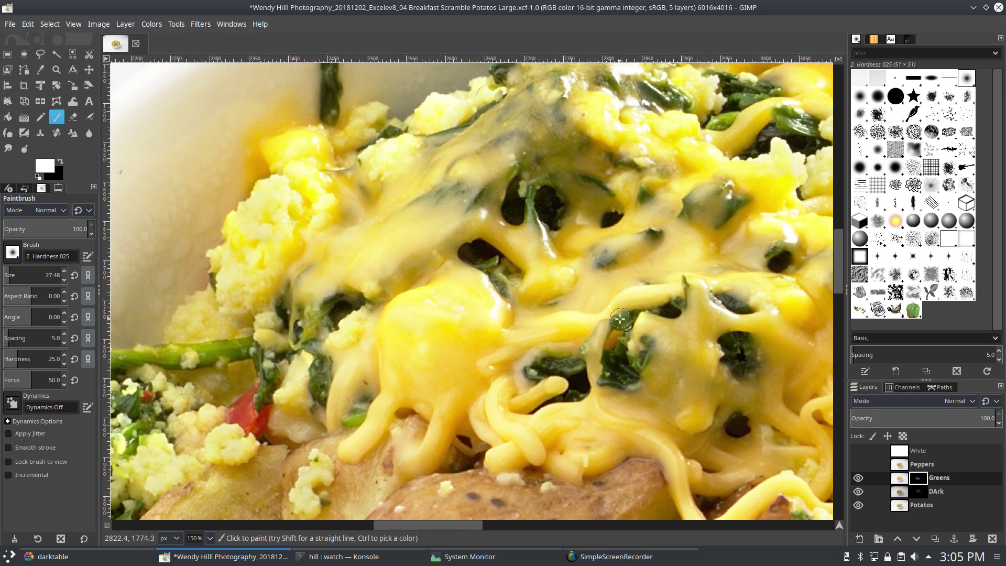
pyautogui.scroll(-1, 643, 365)
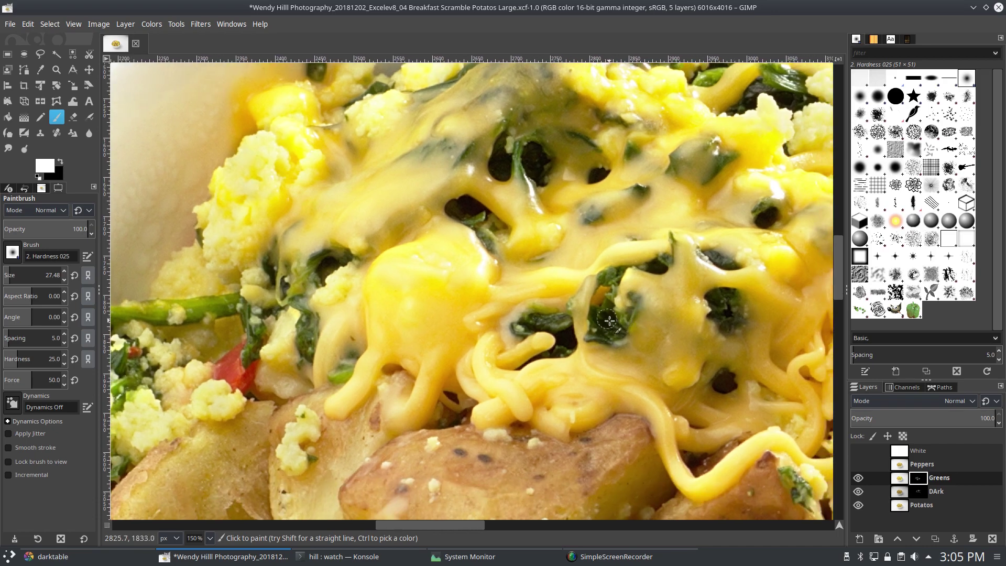
pyautogui.hscroll(2, 628, 314)
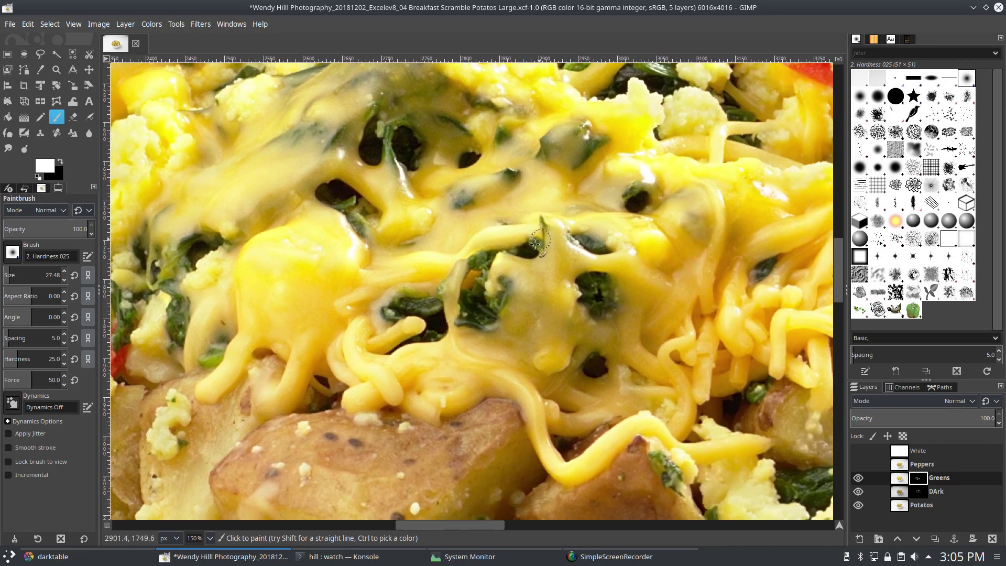
# Step: Paint white on the Greens mask over the upright spinach stem against the bowl's back wall and the cheese-covered greens beside it
pyautogui.scroll(2, 608, 288)
pyautogui.hscroll(1, 608, 288)
pyautogui.scroll(2, 576, 314)
pyautogui.hscroll(-2, 492, 345)
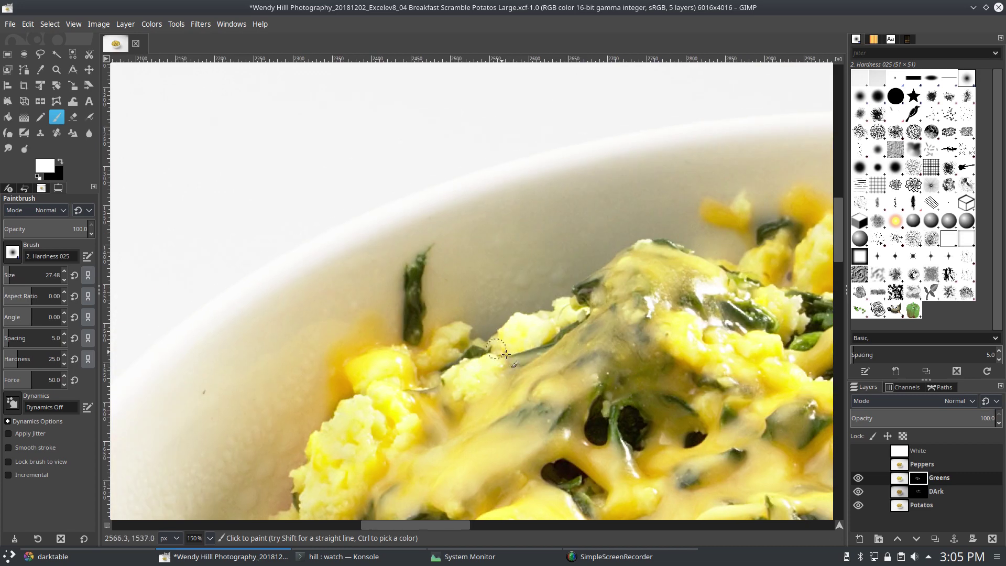
pyautogui.hscroll(-1, 519, 275)
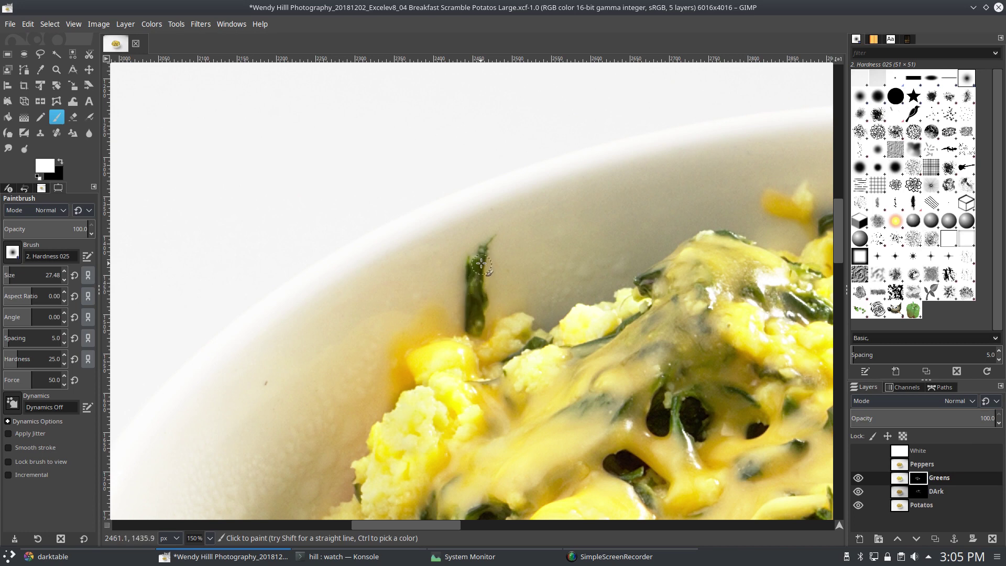
pyautogui.scroll(-1, 486, 303)
pyautogui.hscroll(1, 486, 302)
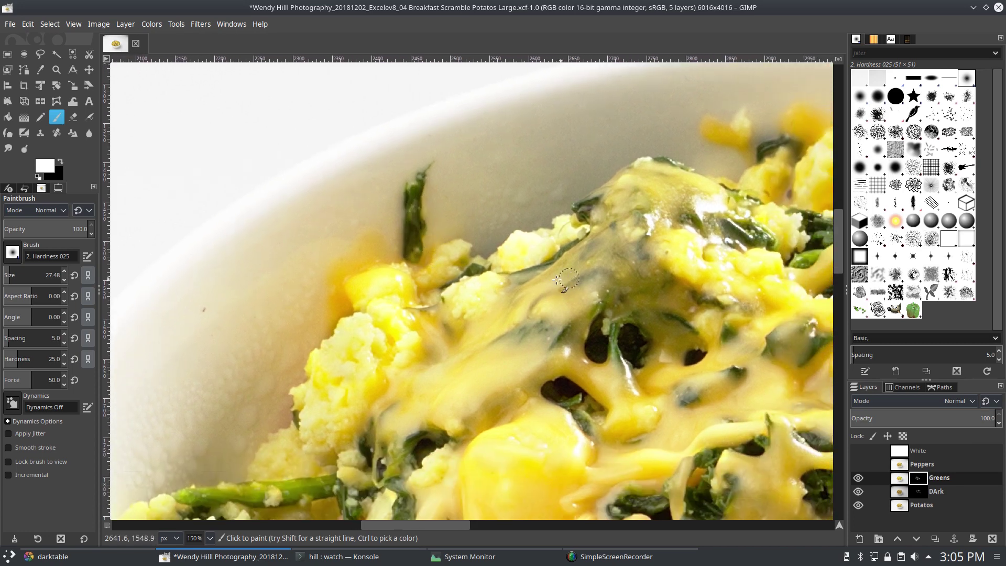
pyautogui.scroll(1, 605, 288)
pyautogui.hscroll(-1, 605, 289)
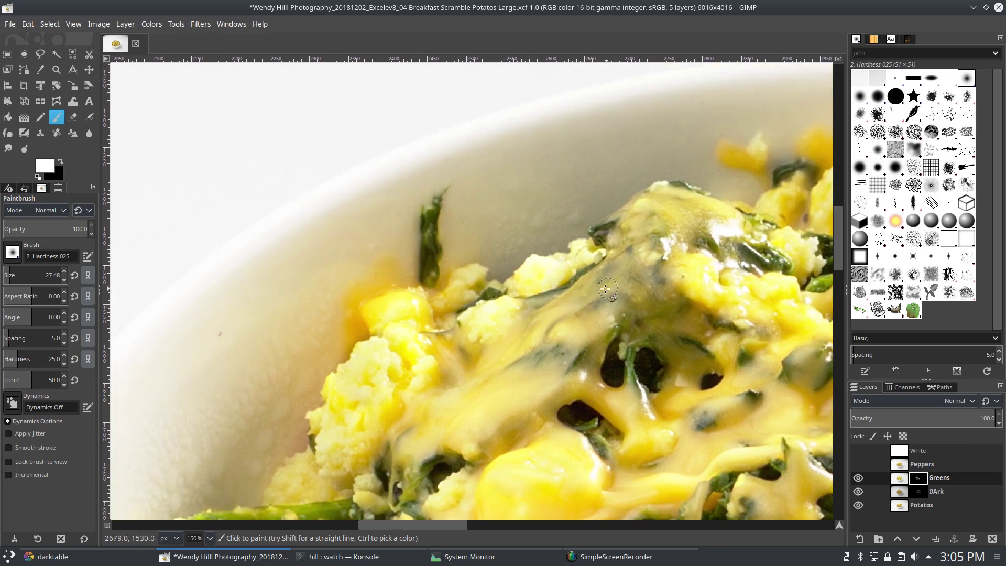
# Step: Set the Paintbrush size to 11.48 and paint the small leaf between the rear egg crumbles on the Greens mask, using black to trim its edge
pyautogui.scroll(4, 584, 302)
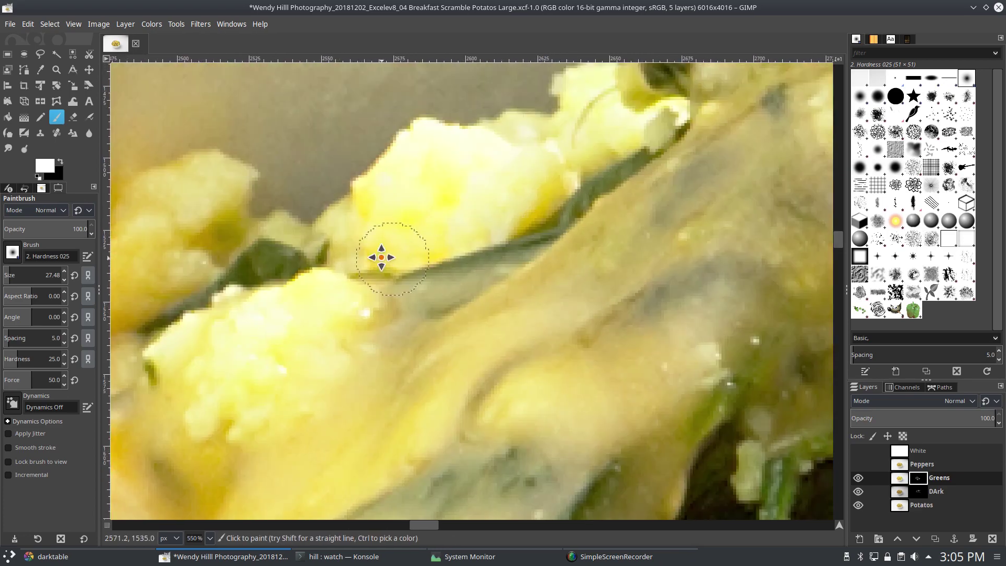
pyautogui.scroll(-1, 571, 272)
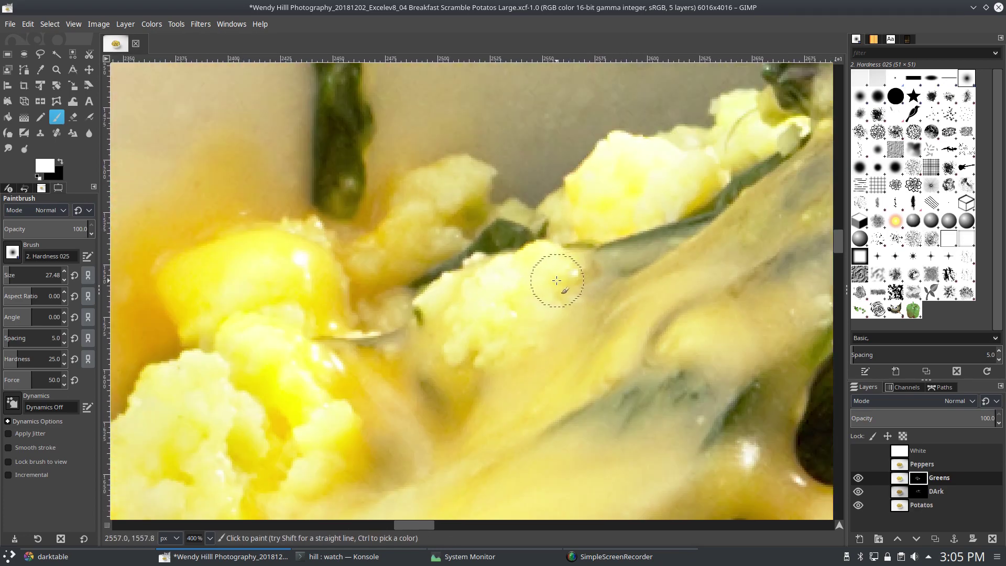
pyautogui.press('[')
pyautogui.press('[')
pyautogui.press('[')
pyautogui.press('[')
pyautogui.press('[')
pyautogui.press('[')
pyautogui.press('[')
pyautogui.press('[')
pyautogui.press('[')
pyautogui.press('[')
pyautogui.press('[')
pyautogui.press('[')
pyautogui.press('[')
pyautogui.press('[')
pyautogui.press('[')
pyautogui.press('[')
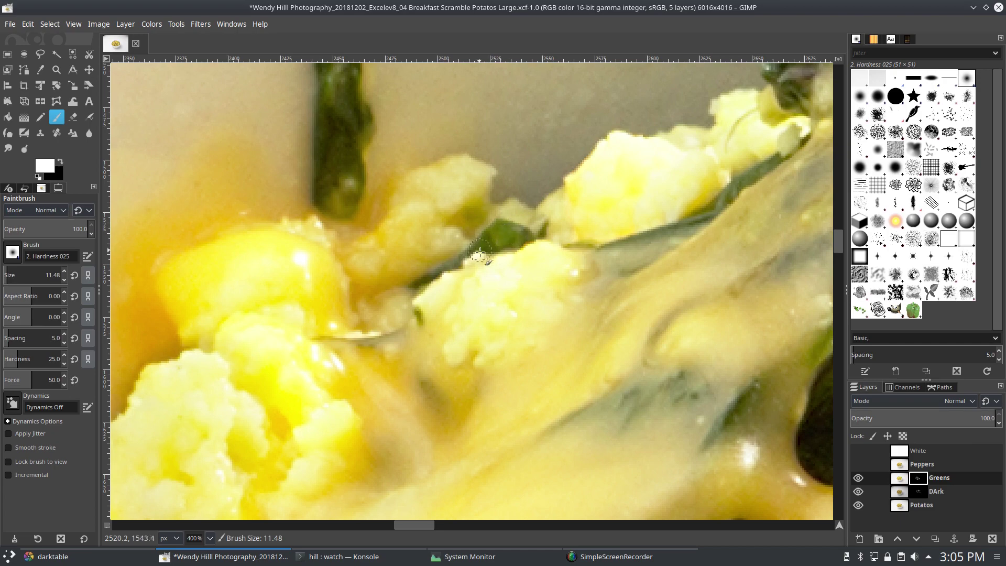
pyautogui.press('x')
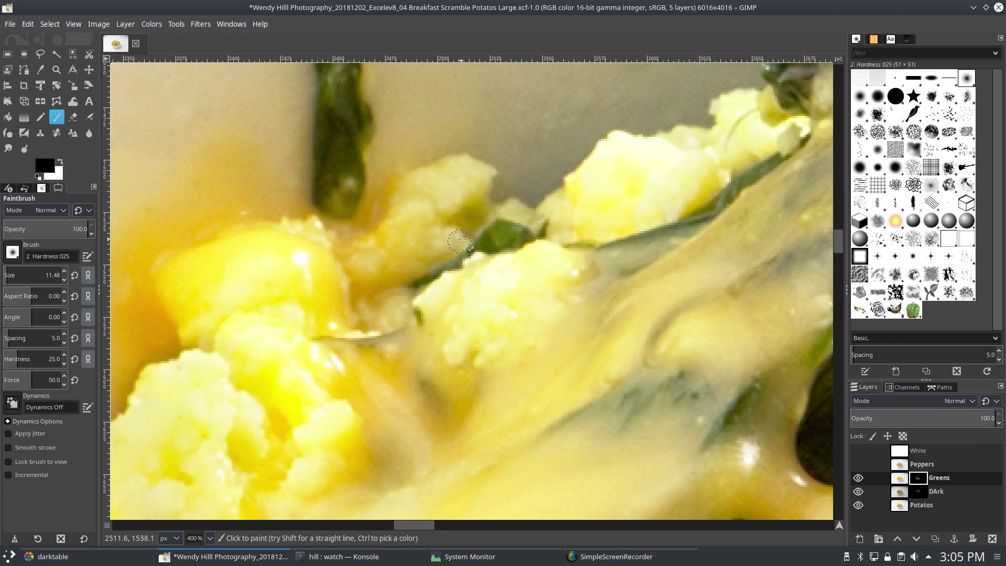
# Step: Paint white on the Greens mask along the thin spinach strip below the rear egg crumbles, trimming the overspill with black
pyautogui.hscroll(5, 435, 295)
pyautogui.scroll(2, 435, 295)
pyautogui.press('x')
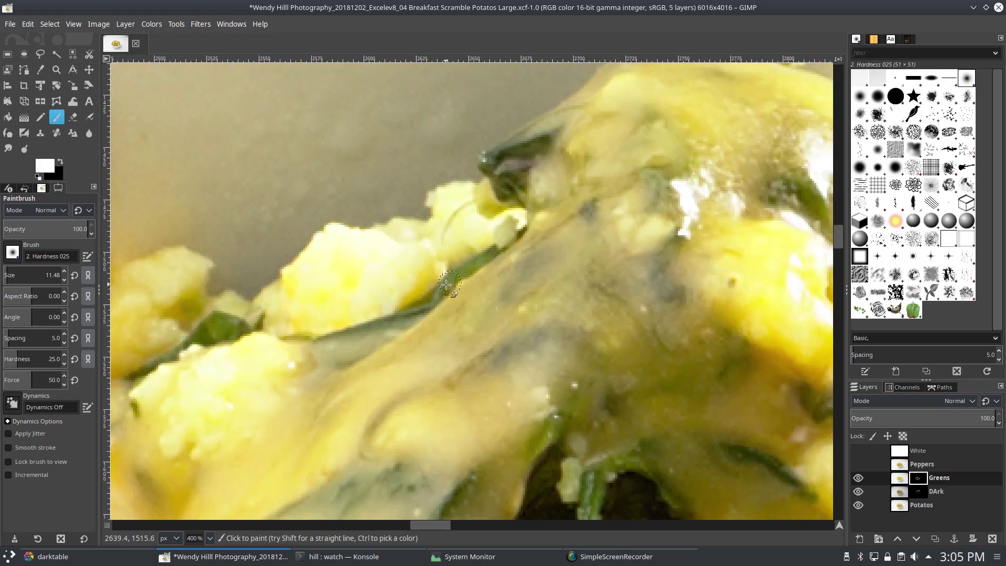
pyautogui.press('x')
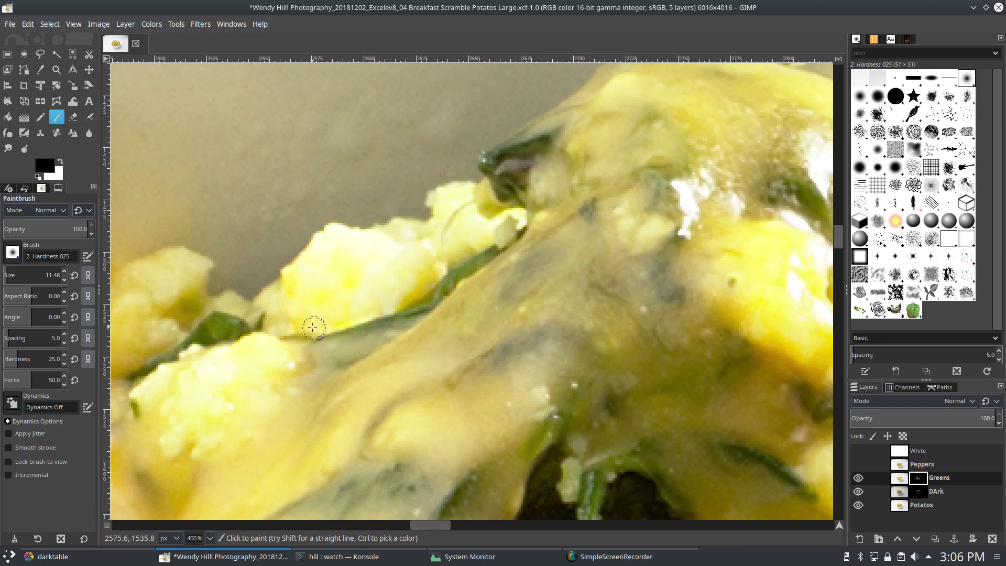
# Step: Paint white on the Greens mask over the spinach edges at the peak of the cheese mound and down its right slope
pyautogui.scroll(3, 385, 298)
pyautogui.hscroll(2, 385, 298)
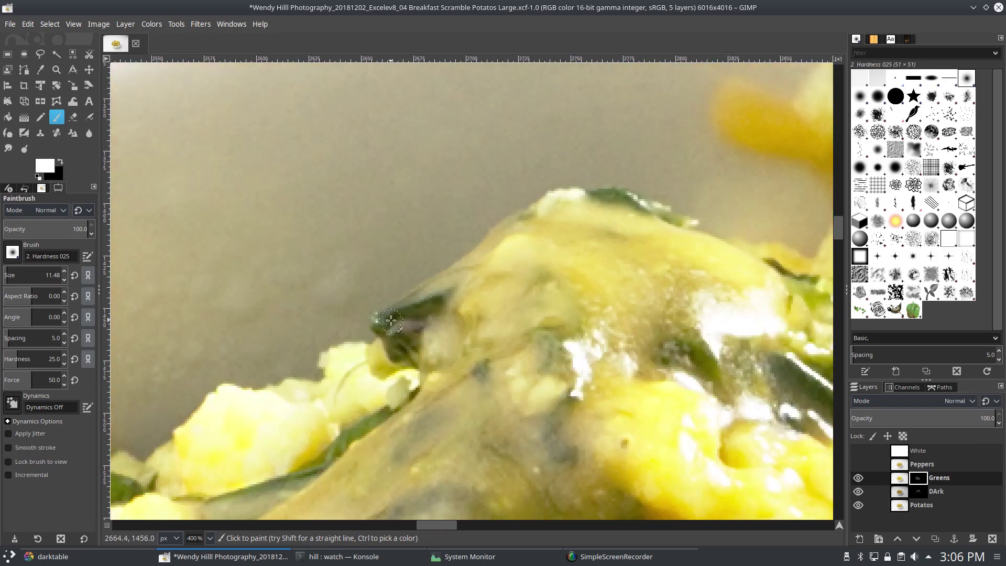
pyautogui.hscroll(3, 419, 294)
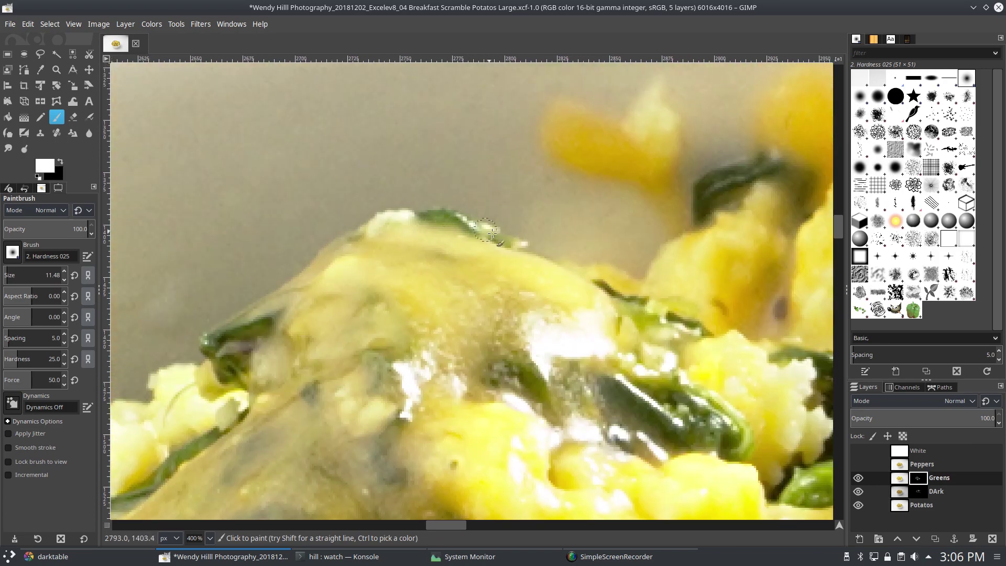
pyautogui.scroll(-2, 477, 226)
pyautogui.hscroll(1, 478, 226)
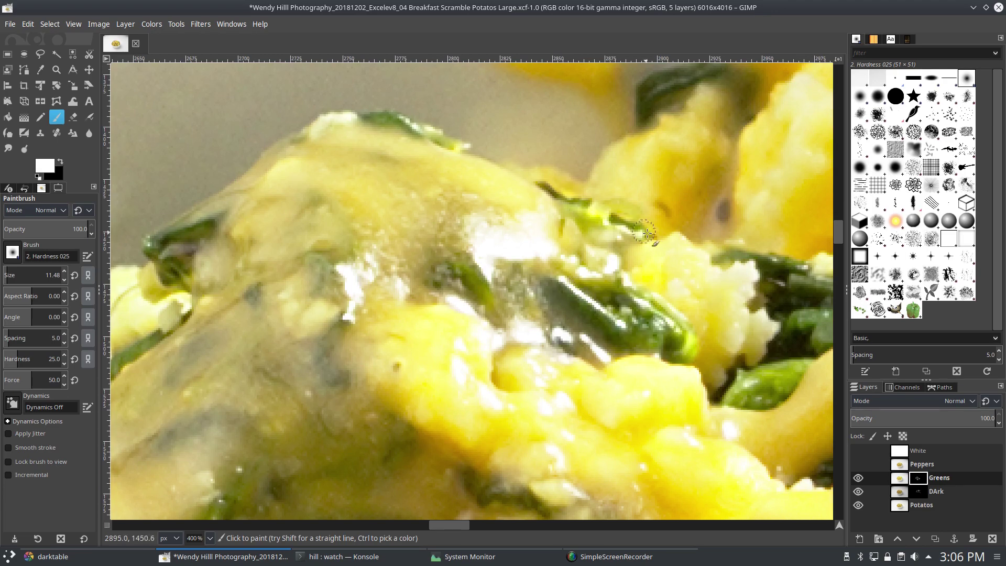
# Step: Paint white on the Greens mask over the spinach behind and under the curved cheese strand on the cheese mound's right
pyautogui.hscroll(2, 635, 228)
pyautogui.press('x')
pyautogui.hscroll(4, 334, 153)
pyautogui.scroll(-2, 333, 152)
pyautogui.hscroll(1, 334, 152)
pyautogui.scroll(-1, 333, 152)
pyautogui.press('x')
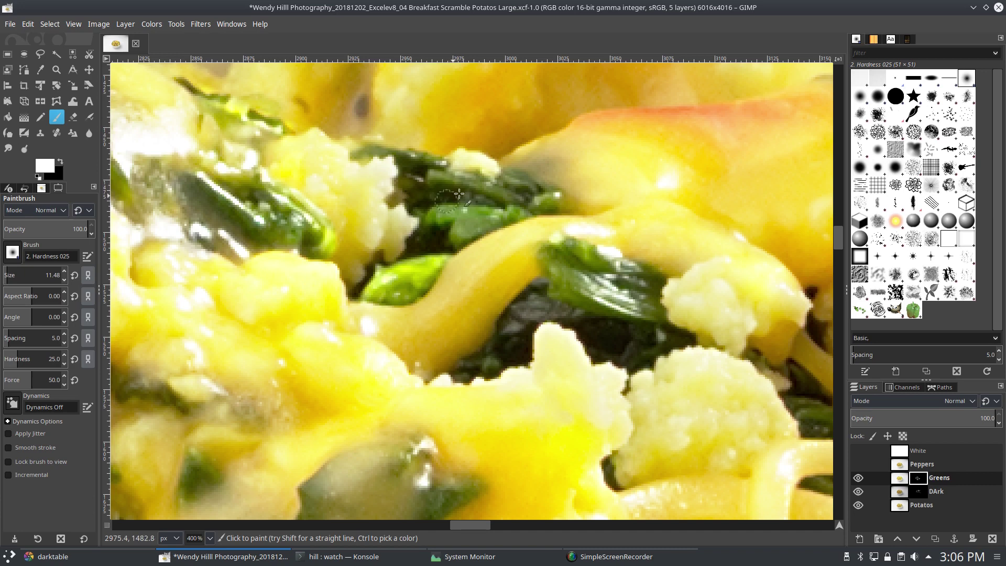
pyautogui.hscroll(2, 455, 214)
pyautogui.scroll(-1, 456, 214)
pyautogui.moveTo(456, 213)
pyautogui.mouseDown()
pyautogui.moveTo(512, 256)
pyautogui.moveTo(531, 237)
pyautogui.moveTo(434, 261)
pyautogui.moveTo(453, 278)
pyautogui.moveTo(521, 292)
pyautogui.mouseUp()
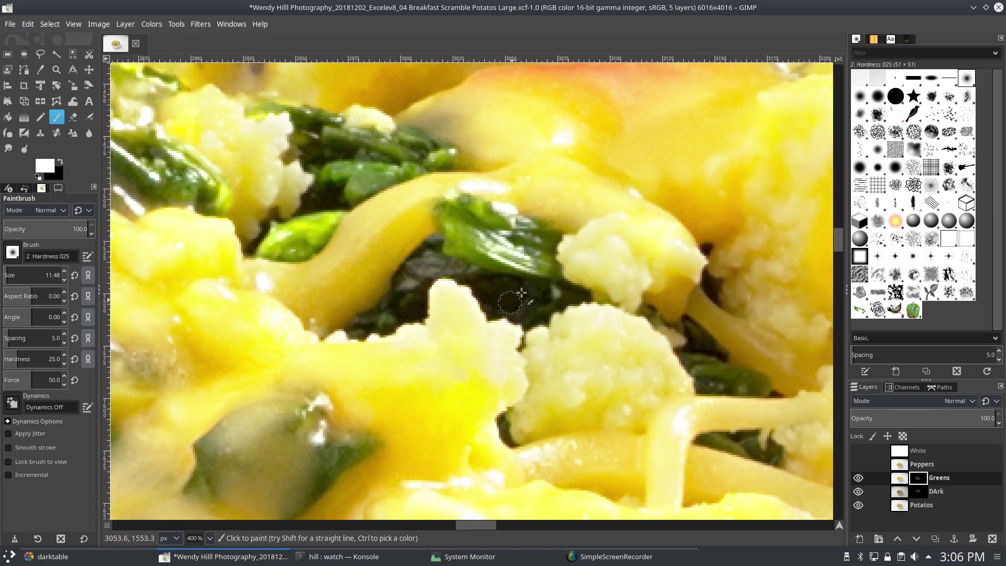
# Step: Paint white on the Greens mask over the small spinach patches around the sharply bent cheese shred
pyautogui.hscroll(4, 509, 321)
pyautogui.scroll(-1, 509, 322)
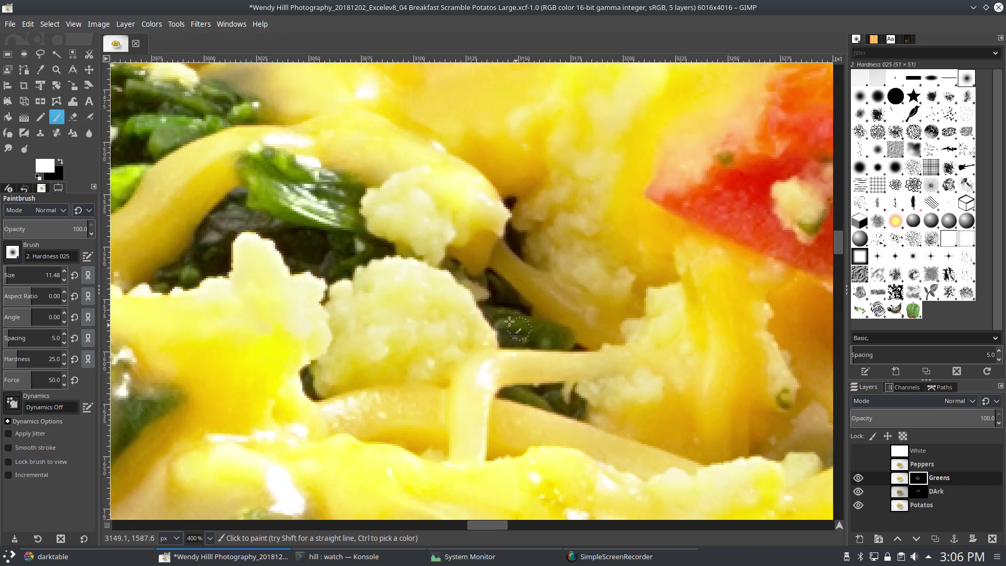
pyautogui.hscroll(1, 493, 366)
pyautogui.scroll(-1, 493, 366)
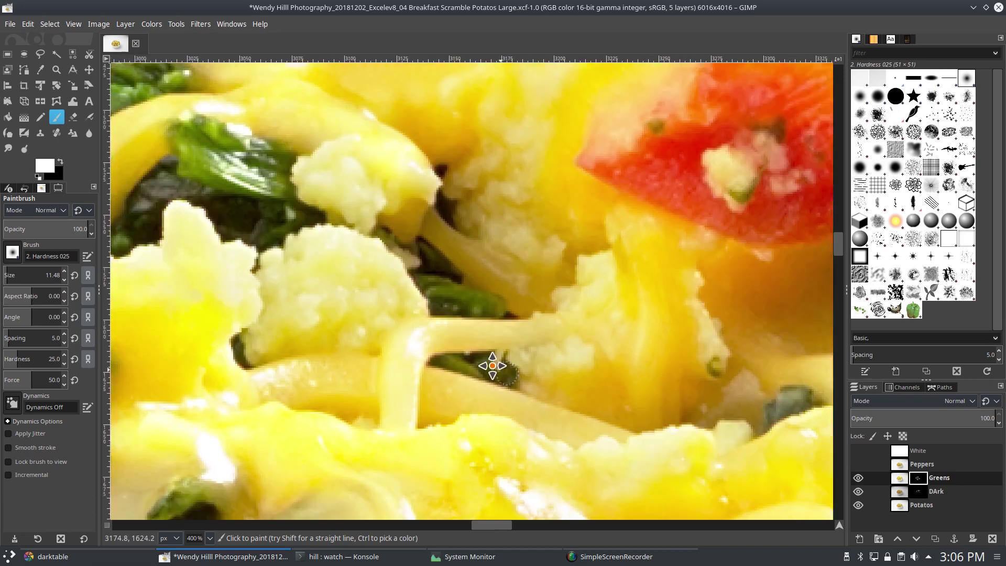
# Step: Paint white on the Greens mask over the spinach pieces below and to the right of the rear red pepper
pyautogui.hscroll(4, 492, 365)
pyautogui.scroll(-2, 493, 365)
pyautogui.hscroll(4, 516, 347)
pyautogui.scroll(2, 517, 348)
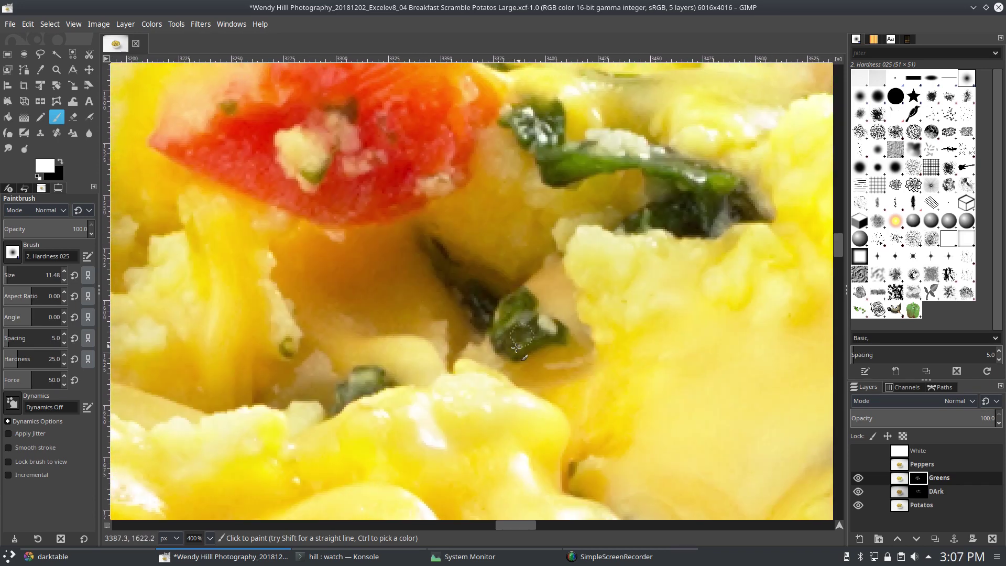
pyautogui.scroll(3, 524, 335)
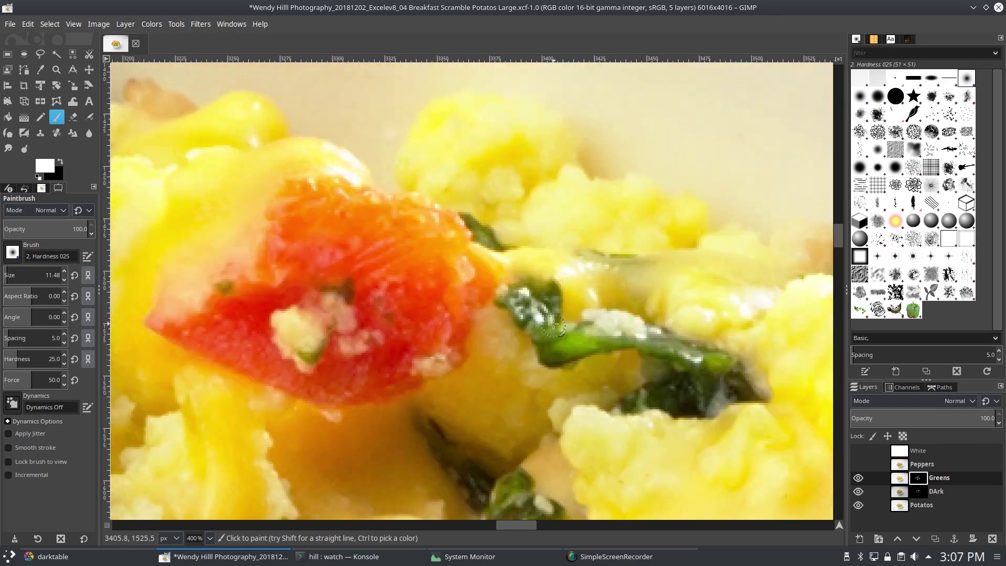
pyautogui.hscroll(-1, 690, 385)
pyautogui.scroll(1, 690, 385)
pyautogui.scroll(-2, 690, 385)
# Step: Set the Paintbrush size to 29.48 and paint white on the Greens mask over the large spinach clump against the bowl's right rear wall
pyautogui.hscroll(8, 438, 269)
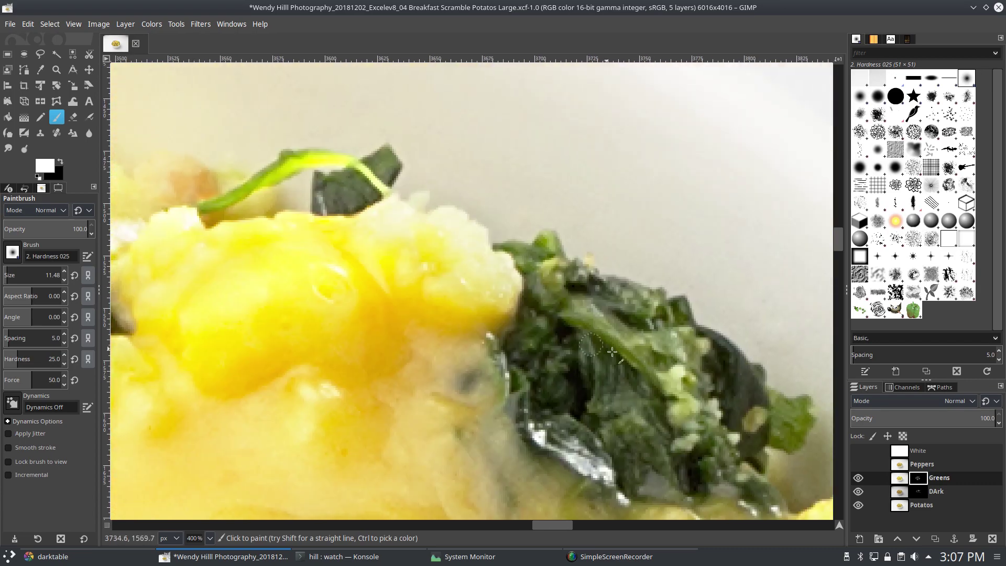
pyautogui.press(']')
pyautogui.press(']')
pyautogui.press(']')
pyautogui.press(']')
pyautogui.press(']')
pyautogui.press(']')
pyautogui.press(']')
pyautogui.press(']')
pyautogui.press(']')
pyautogui.press(']')
pyautogui.press(']')
pyautogui.press(']')
pyautogui.press(']')
pyautogui.press(']')
pyautogui.press(']')
pyautogui.press(']')
pyautogui.press(']')
pyautogui.press(']')
pyautogui.moveTo(554, 289)
pyautogui.mouseDown()
pyautogui.moveTo(577, 285)
pyautogui.moveTo(662, 329)
pyautogui.moveTo(688, 357)
pyautogui.moveTo(716, 427)
pyautogui.moveTo(751, 412)
pyautogui.moveTo(744, 451)
pyautogui.moveTo(691, 471)
pyautogui.moveTo(738, 462)
pyautogui.moveTo(754, 481)
pyautogui.mouseUp()
# Step: On the Potatos layer, clone clean bowl surface over the green speck on the right inner wall and heal the area beside it
pyautogui.scroll(-10, 514, 323)
pyautogui.hscroll(6, 514, 323)
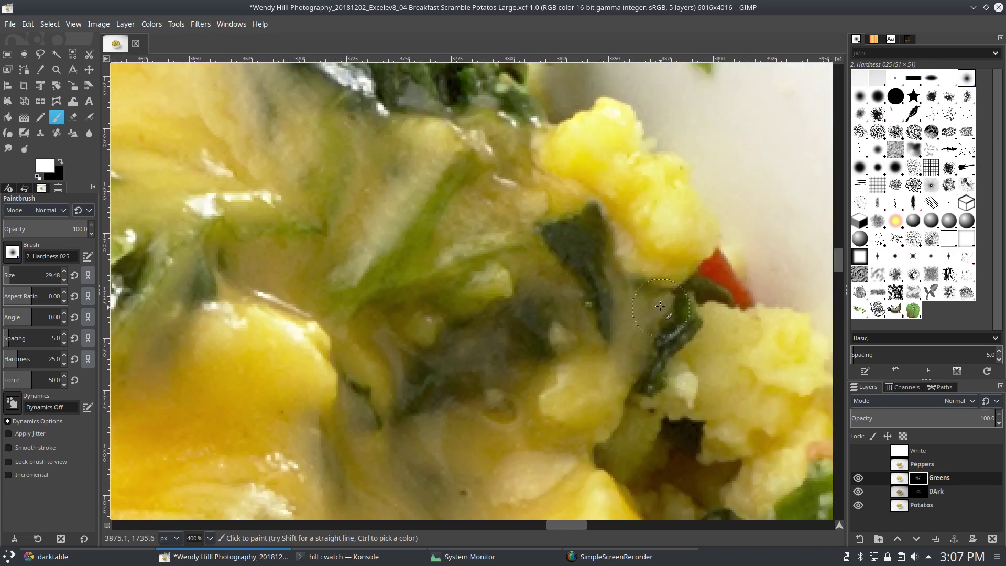
pyautogui.scroll(3, 658, 304)
pyautogui.hscroll(2, 659, 304)
pyautogui.click(912, 505)
pyautogui.scroll(4, 736, 329)
pyautogui.hscroll(1, 736, 329)
pyautogui.press('c')
pyautogui.keyDown('ctrl'); pyautogui.click(616, 415); pyautogui.keyUp('ctrl')
pyautogui.moveTo(588, 363)
pyautogui.mouseDown()
pyautogui.moveTo(571, 321)
pyautogui.moveTo(554, 309)
pyautogui.mouseUp()
pyautogui.press('>')
pyautogui.moveTo(582, 354); pyautogui.dragTo(545, 321)
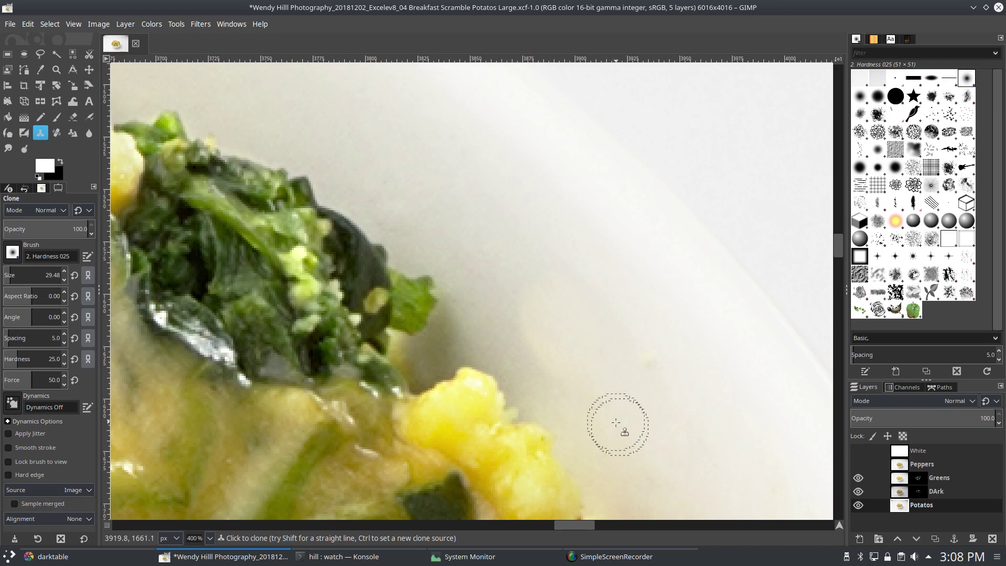
pyautogui.press('h')
pyautogui.keyDown('ctrl'); pyautogui.click(473, 239); pyautogui.keyUp('ctrl')
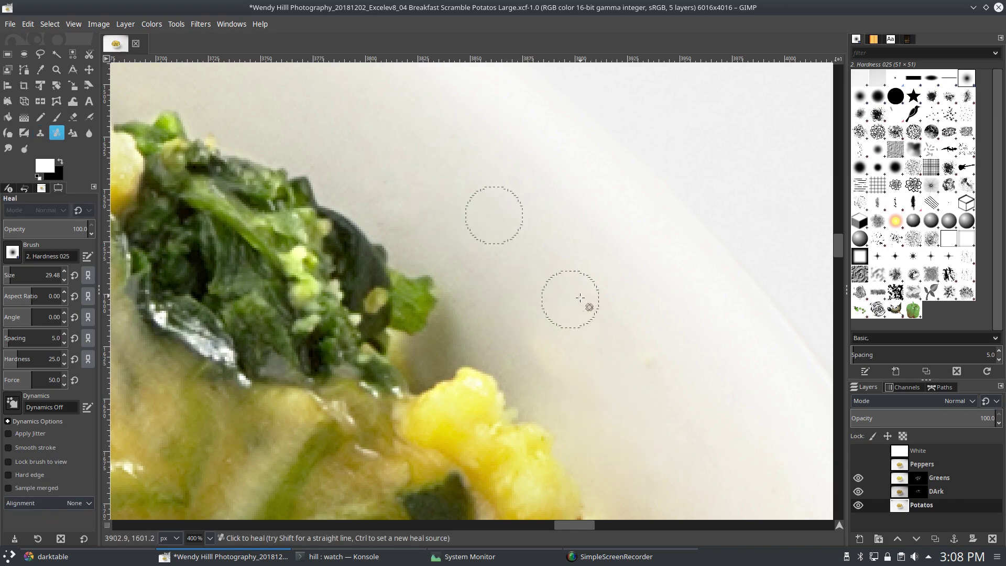
# Step: Return to the Paintbrush at size 16.48, undo the white dab on the Potatos layer, and select the Greens mask
pyautogui.press('space')
pyautogui.press('p')
pyautogui.press('space')
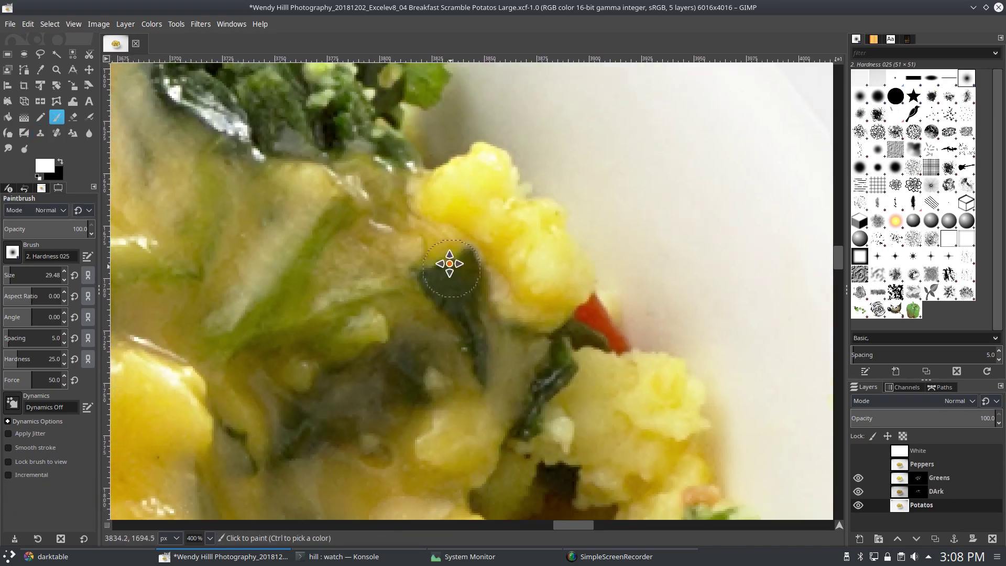
pyautogui.scroll(-2, 450, 263)
pyautogui.press('[')
pyautogui.moveTo(457, 261); pyautogui.dragTo(453, 257)
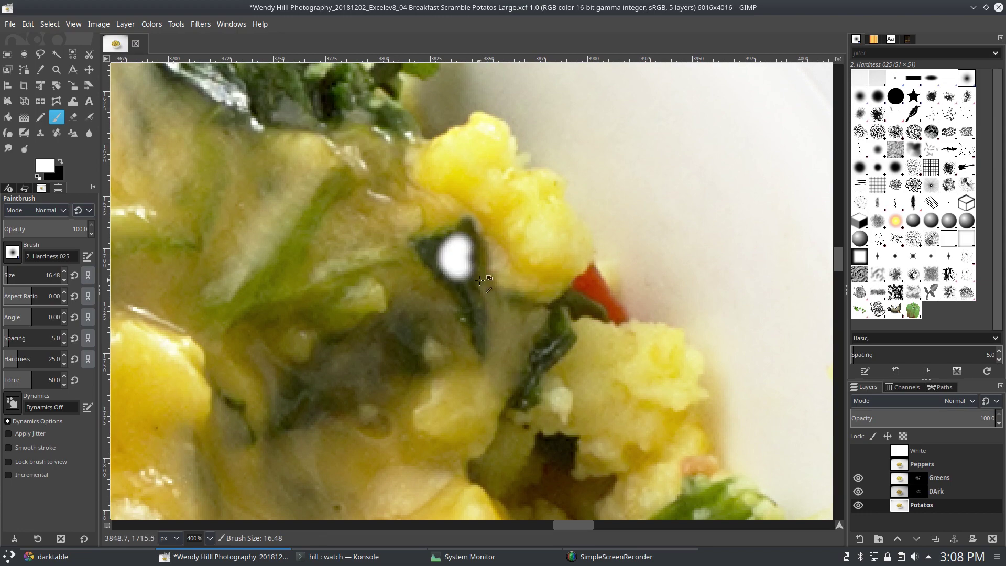
pyautogui.hotkey('ctrl', 'z')
pyautogui.click(918, 477)
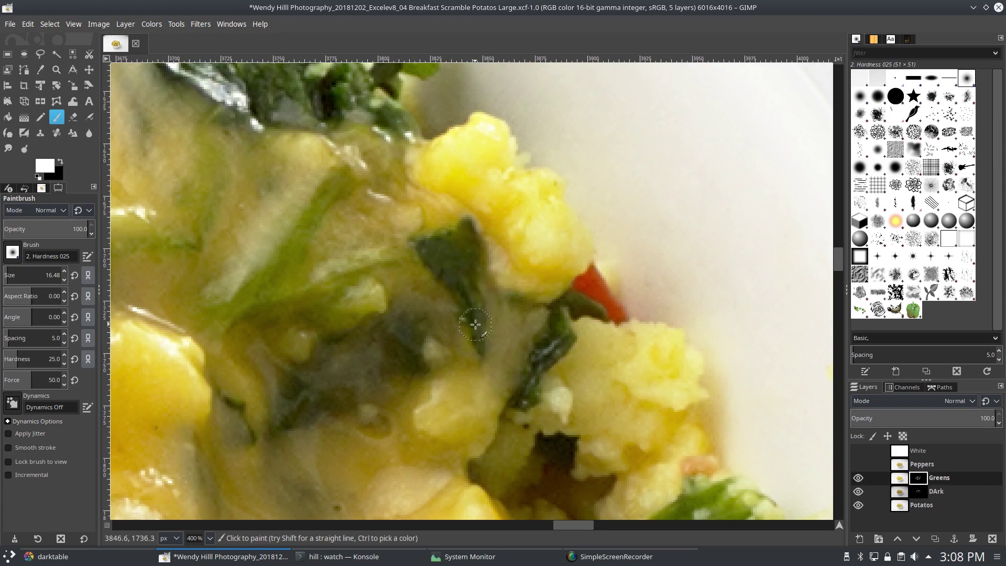
# Step: Paint white on the Greens mask over the leaf behind the thick stem at the bowl's right wall, trimming its edge with black
pyautogui.scroll(-5, 427, 257)
pyautogui.hscroll(3, 428, 257)
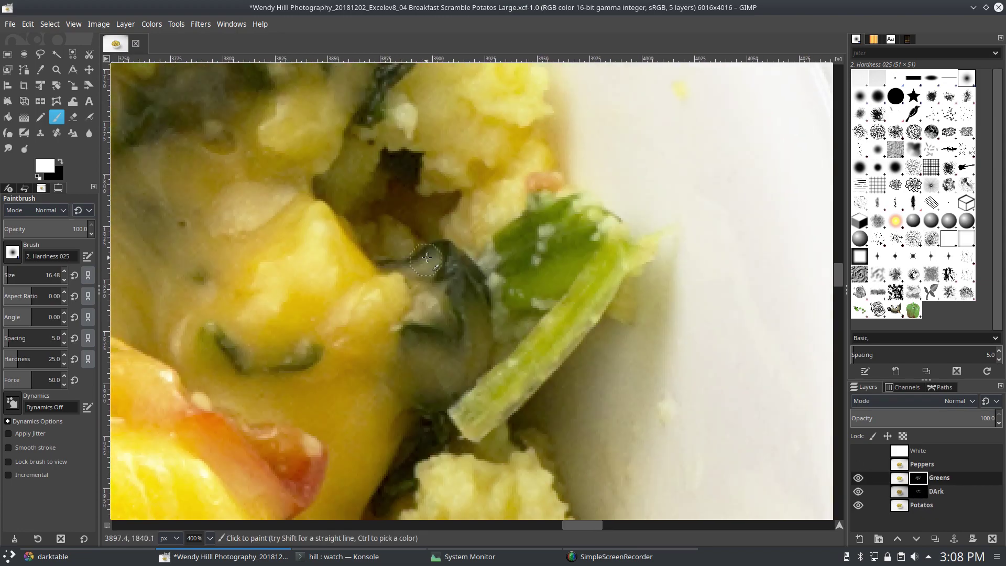
pyautogui.moveTo(576, 278)
pyautogui.mouseDown()
pyautogui.moveTo(545, 230)
pyautogui.moveTo(570, 294)
pyautogui.moveTo(578, 246)
pyautogui.mouseUp()
pyautogui.press('x')
pyautogui.moveTo(585, 291); pyautogui.dragTo(571, 272)
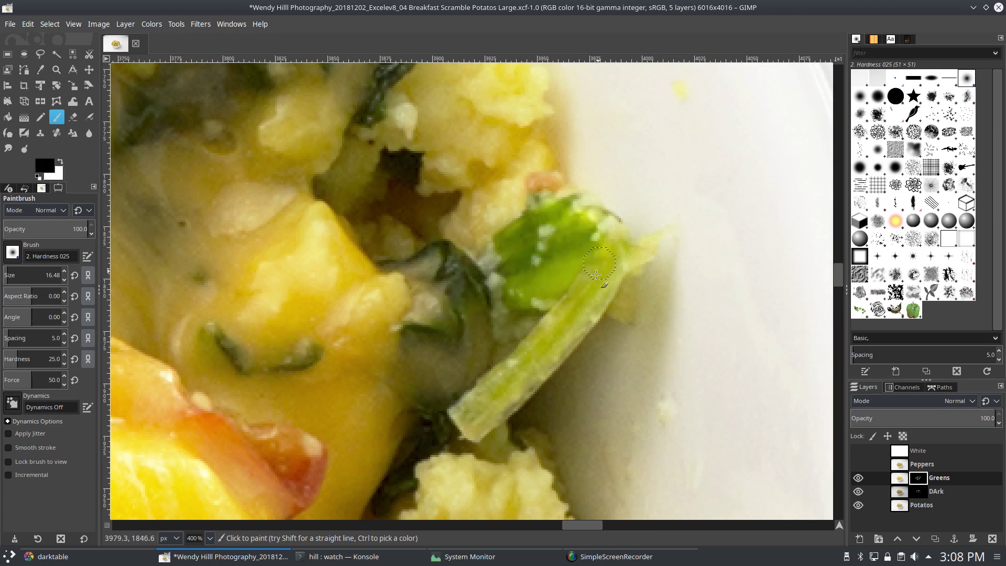
# Step: Paint white on the Greens mask over the spinach clump and long thin stem along the bowl's right side
pyautogui.scroll(-5, 497, 255)
pyautogui.hscroll(-1, 497, 255)
pyautogui.moveTo(503, 294); pyautogui.dragTo(482, 299)
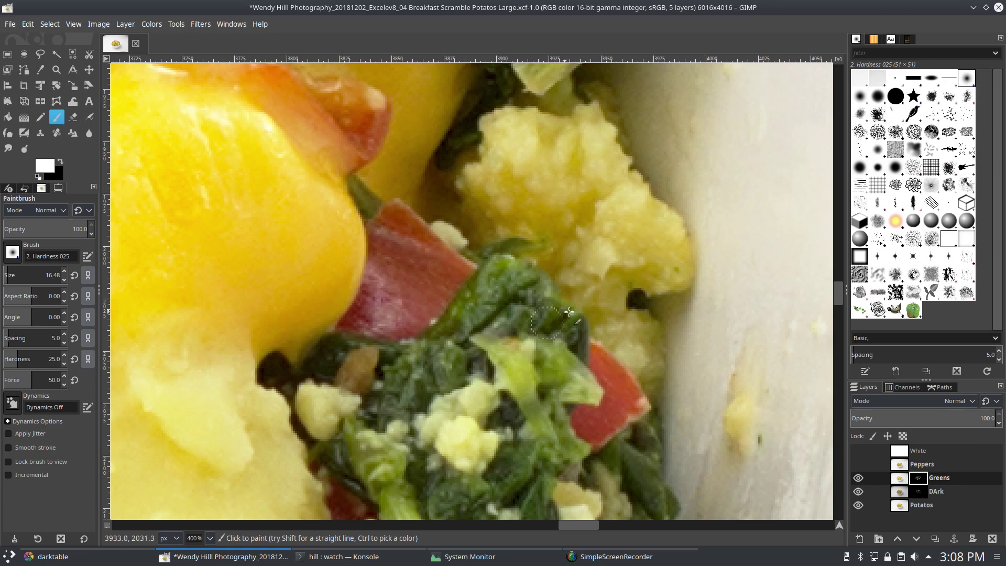
pyautogui.scroll(-5, 389, 348)
pyautogui.hscroll(1, 389, 348)
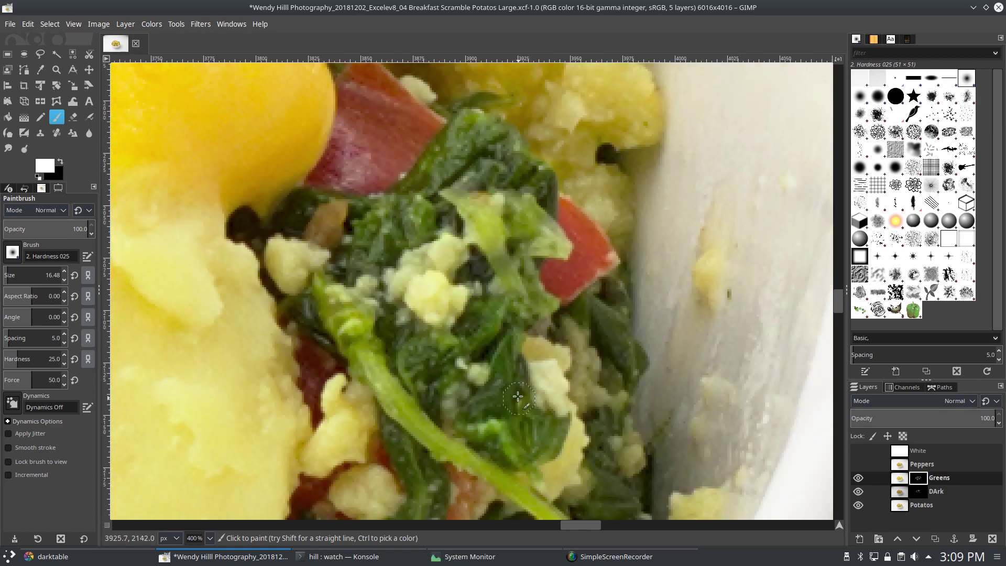
pyautogui.scroll(-5, 382, 306)
pyautogui.hscroll(1, 382, 305)
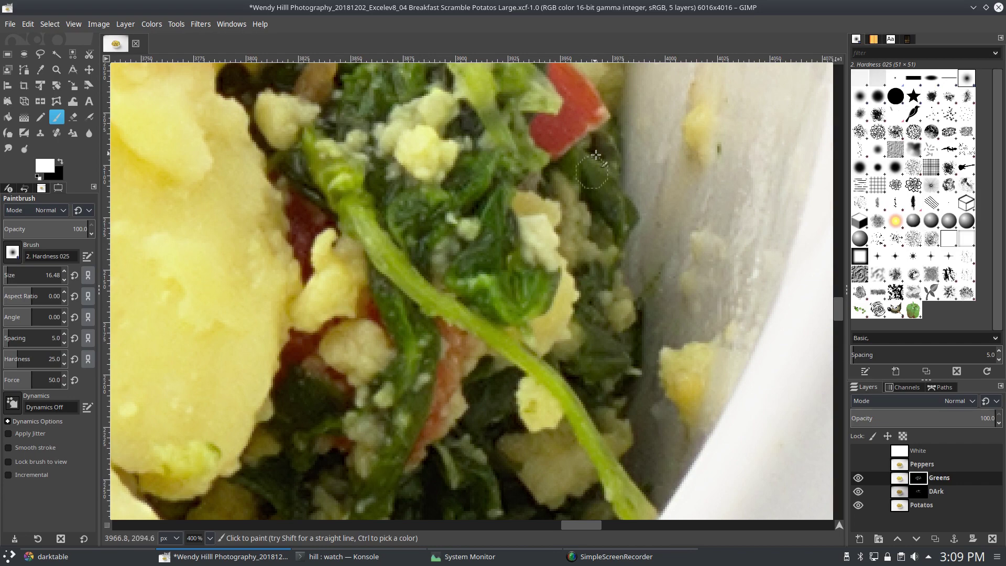
pyautogui.scroll(-4, 597, 367)
pyautogui.hscroll(-3, 597, 367)
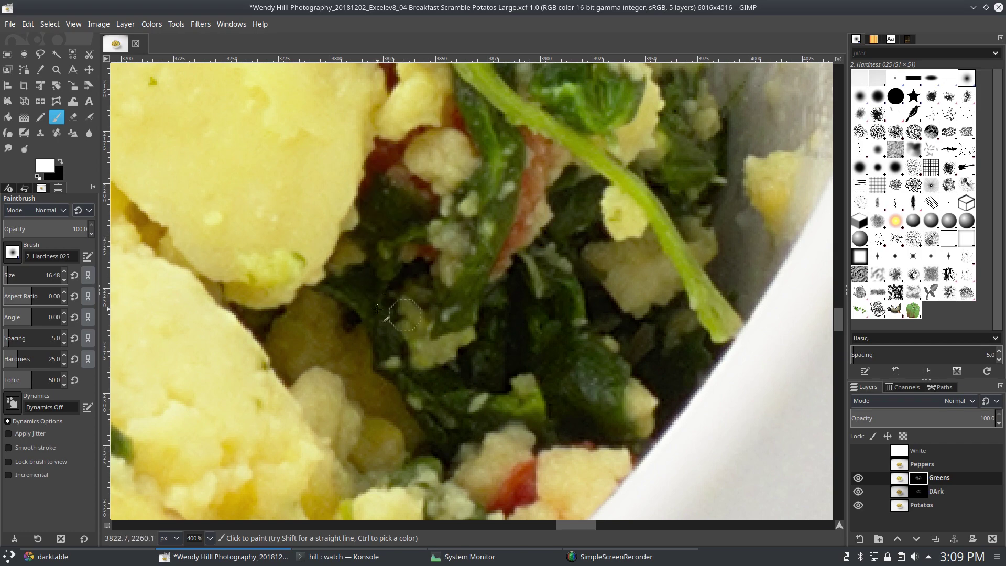
# Step: Paint white on the Greens mask over the spinach near the lower right rim and the small leaves on the adjacent potato
pyautogui.scroll(-4, 487, 422)
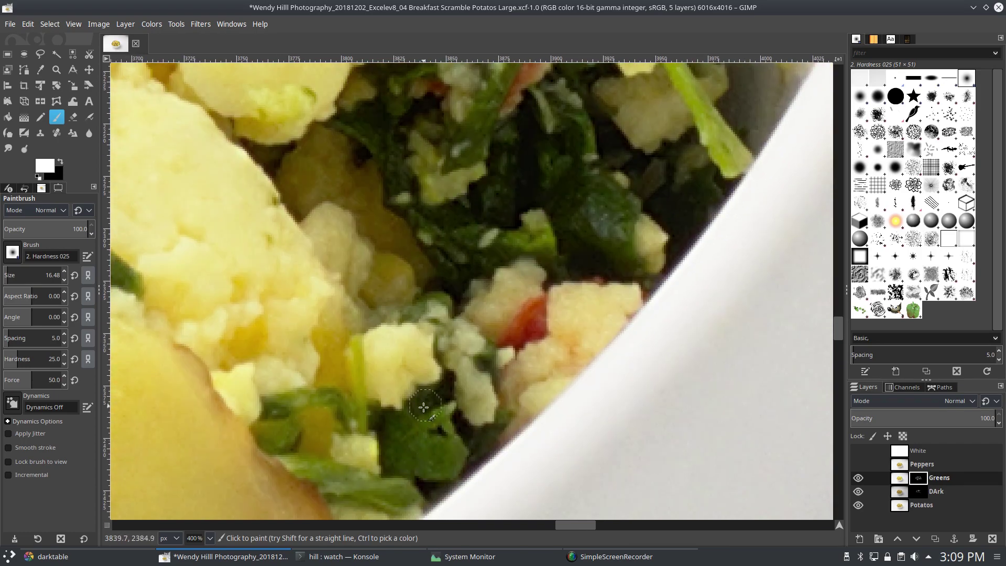
pyautogui.scroll(3, 536, 360)
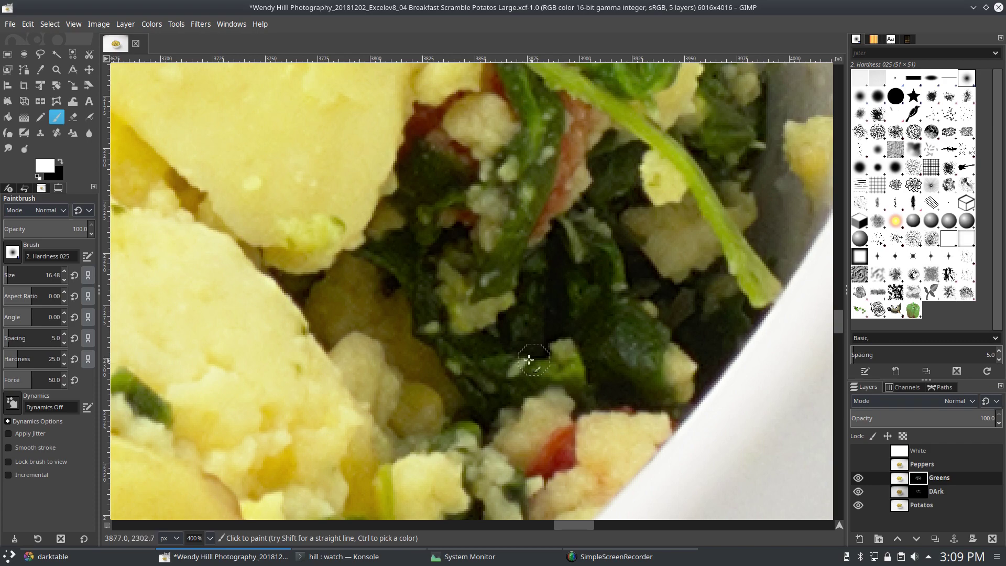
pyautogui.hscroll(-8, 587, 325)
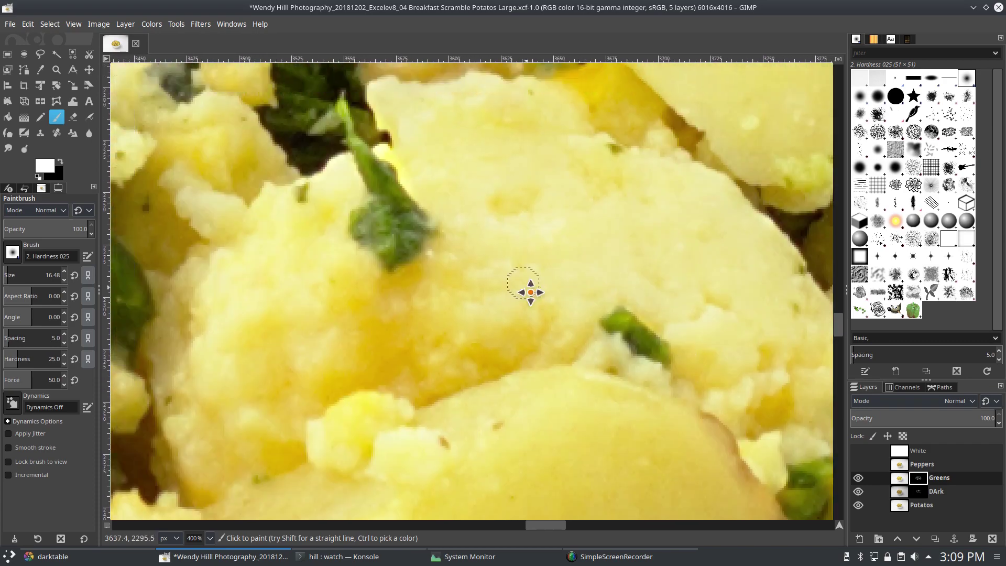
pyautogui.moveTo(530, 292); pyautogui.dragTo(554, 371)
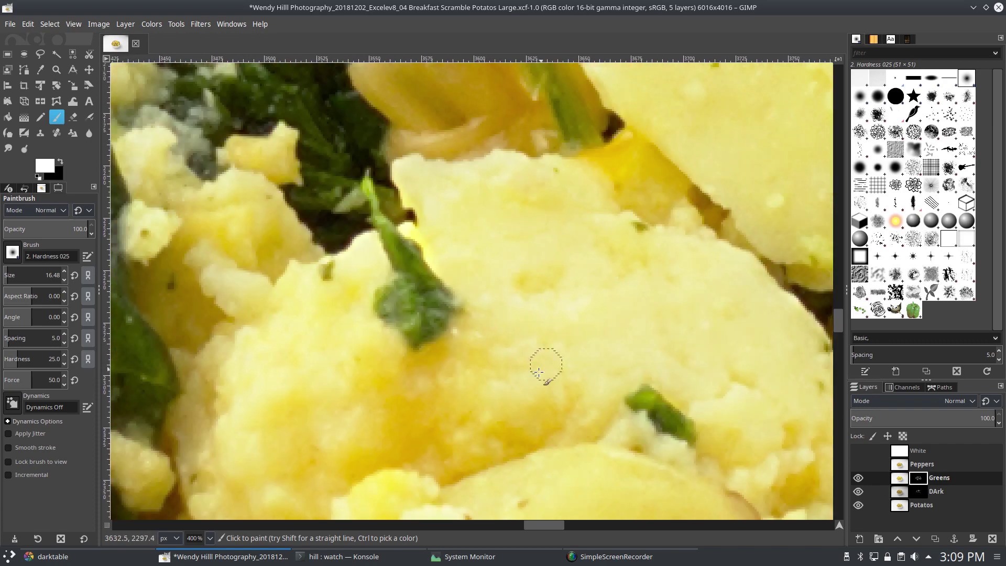
pyautogui.moveTo(378, 222)
pyautogui.mouseDown()
pyautogui.moveTo(515, 330)
pyautogui.moveTo(524, 352)
pyautogui.mouseUp()
pyautogui.scroll(-1, 509, 295)
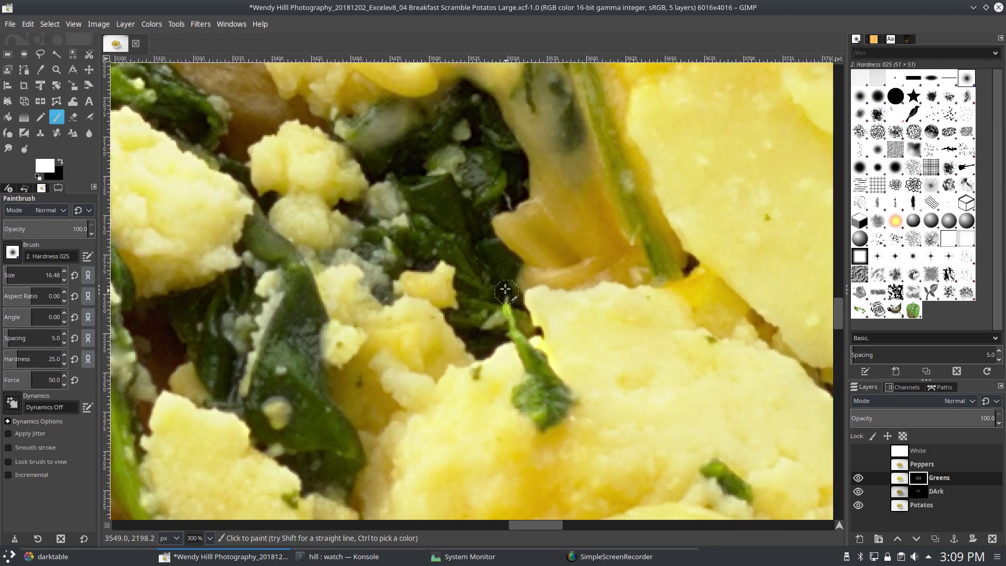
# Step: Add a black (full transparency) layer mask to the Peppers layer and make the layer visible
pyautogui.scroll(-6, 508, 294)
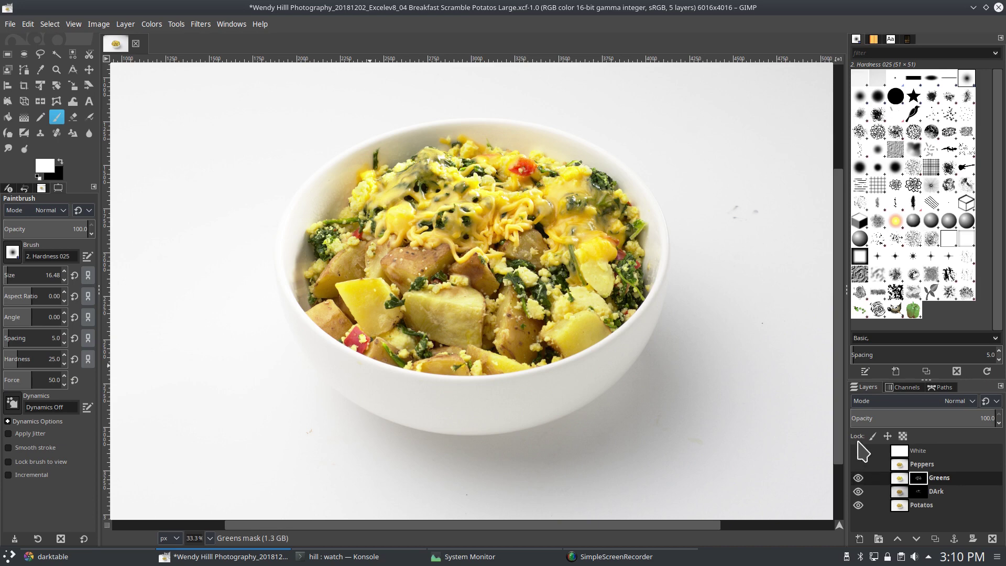
pyautogui.click(905, 466)
pyautogui.rightClick(906, 470)
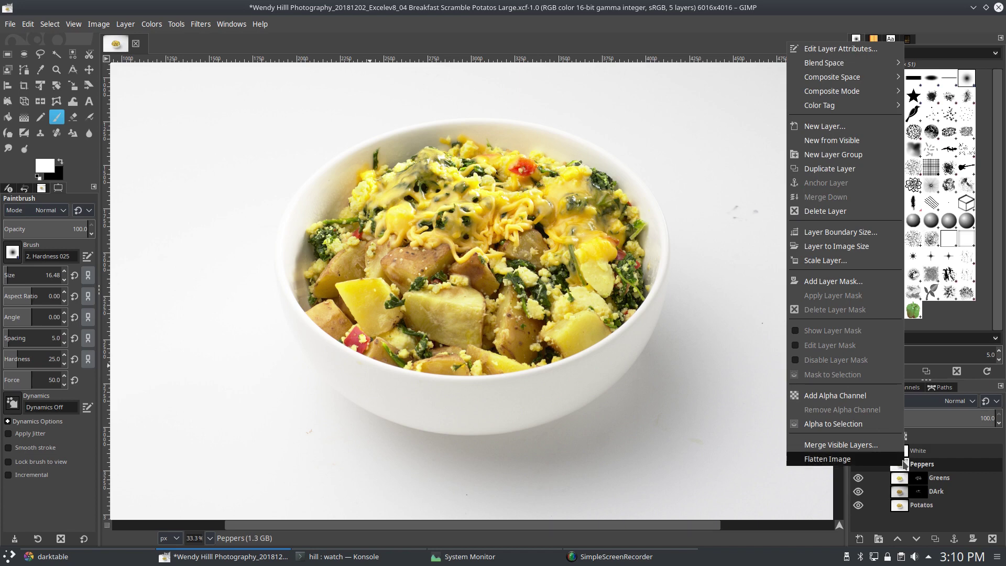
pyautogui.click(840, 281)
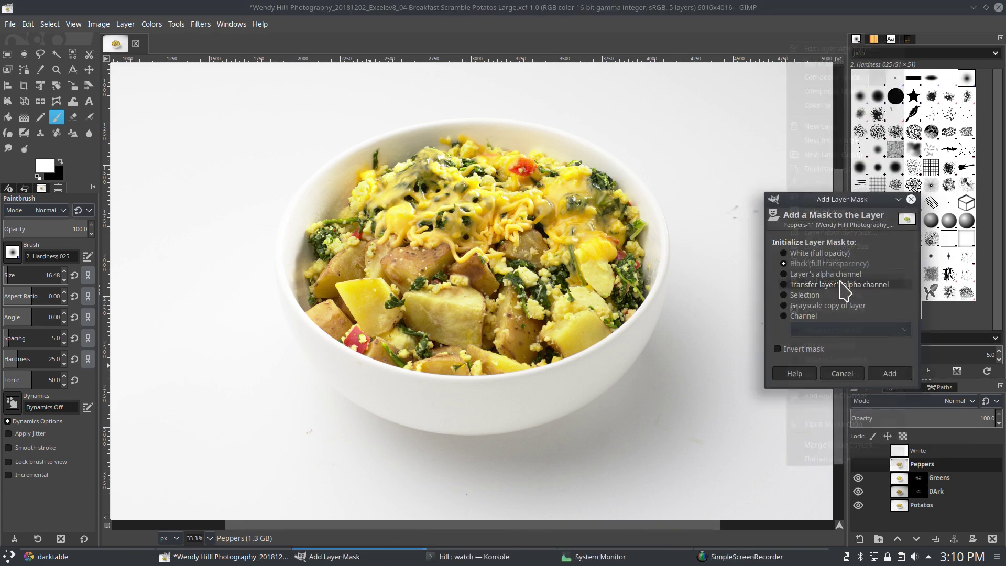
pyautogui.click(890, 373)
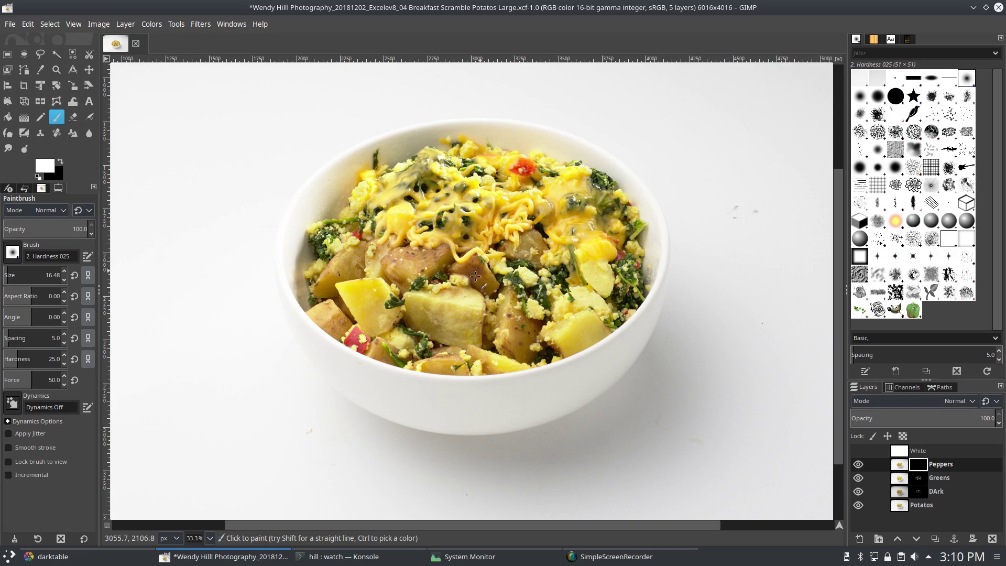
# Step: Paint white on the Peppers mask over the red pepper piece at the bowl's front left rim
pyautogui.hscroll(-2, 482, 315)
pyautogui.scroll(1, 495, 318)
pyautogui.scroll(4, 495, 318)
pyautogui.moveTo(446, 247)
pyautogui.mouseDown()
pyautogui.moveTo(442, 218)
pyautogui.moveTo(411, 251)
pyautogui.moveTo(427, 265)
pyautogui.moveTo(456, 255)
pyautogui.moveTo(490, 265)
pyautogui.moveTo(501, 290)
pyautogui.moveTo(495, 280)
pyautogui.moveTo(489, 305)
pyautogui.moveTo(516, 296)
pyautogui.moveTo(525, 272)
pyautogui.mouseUp()
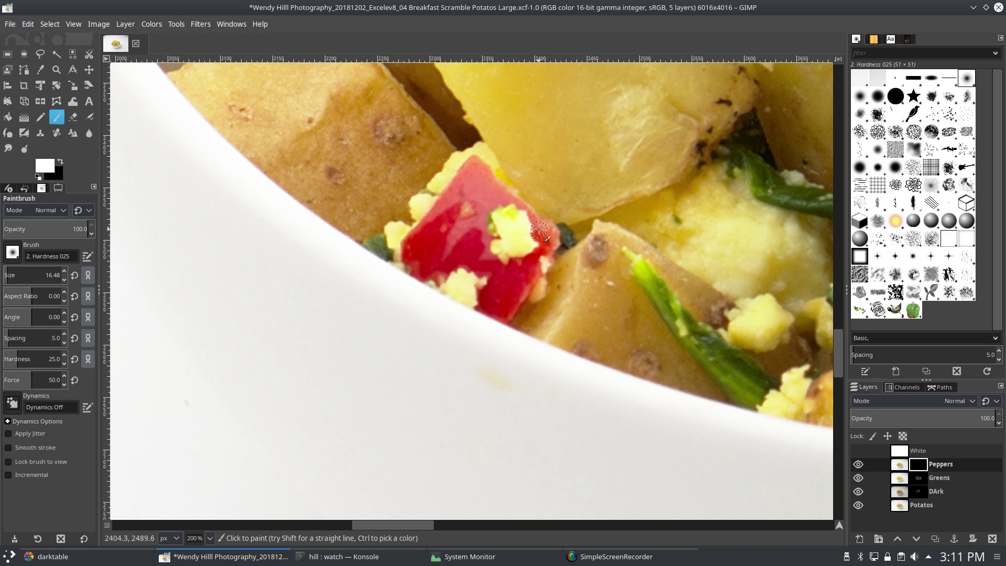
pyautogui.moveTo(536, 224)
pyautogui.mouseDown()
pyautogui.moveTo(472, 207)
pyautogui.moveTo(470, 228)
pyautogui.moveTo(452, 240)
pyautogui.moveTo(459, 198)
pyautogui.moveTo(430, 226)
pyautogui.moveTo(483, 181)
pyautogui.mouseUp()
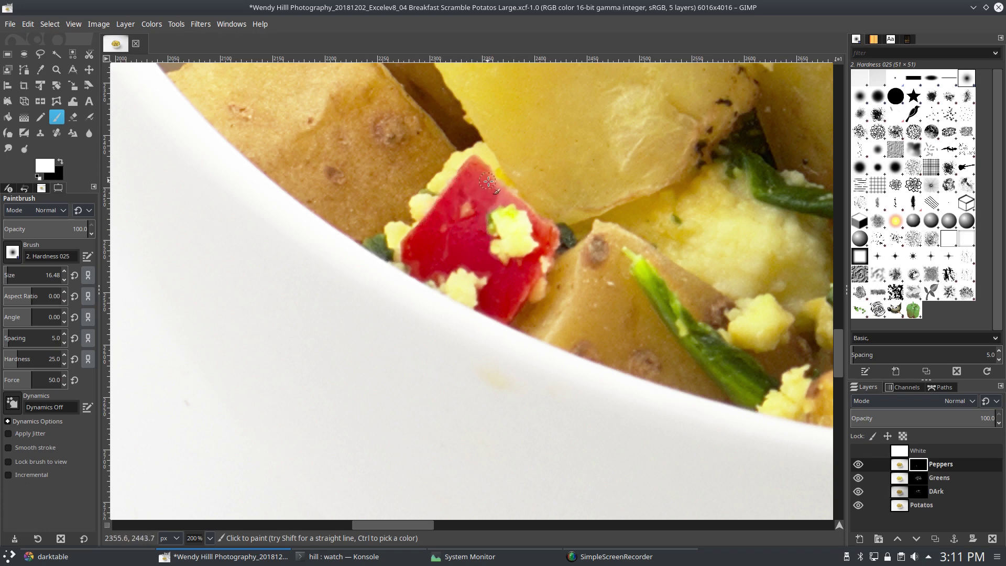
# Step: Set the Paintbrush size to 7.48 and paint white on the Peppers mask along the front pepper's upper right edge
pyautogui.keyDown('ctrl'); pyautogui.scroll(3, 502, 199); pyautogui.keyUp('ctrl')
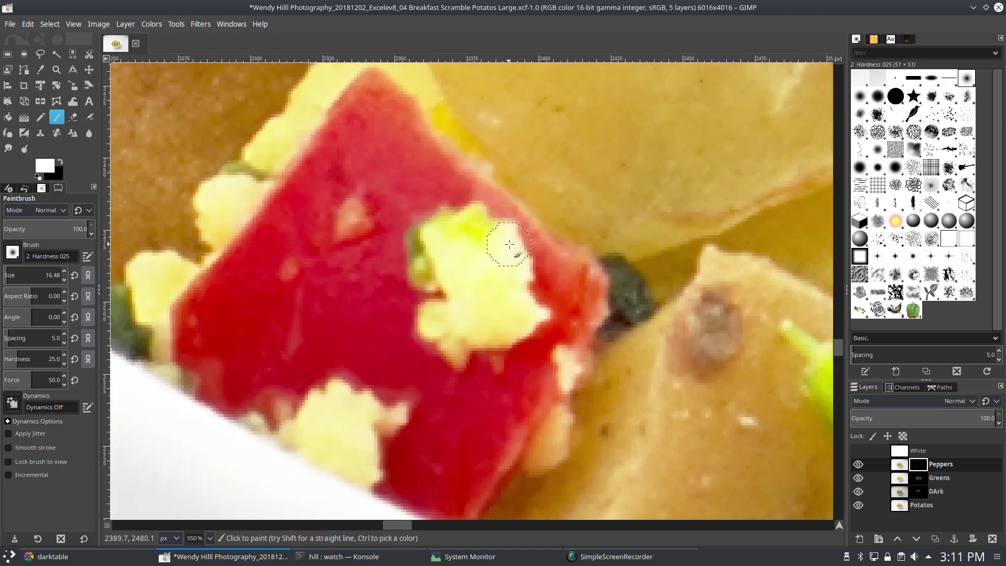
pyautogui.press('[')
pyautogui.press('[')
pyautogui.press('[')
pyautogui.press('[')
pyautogui.press('[')
pyautogui.press('[')
pyautogui.press('[')
pyautogui.press('[')
pyautogui.press('[')
pyautogui.moveTo(490, 192); pyautogui.dragTo(561, 259)
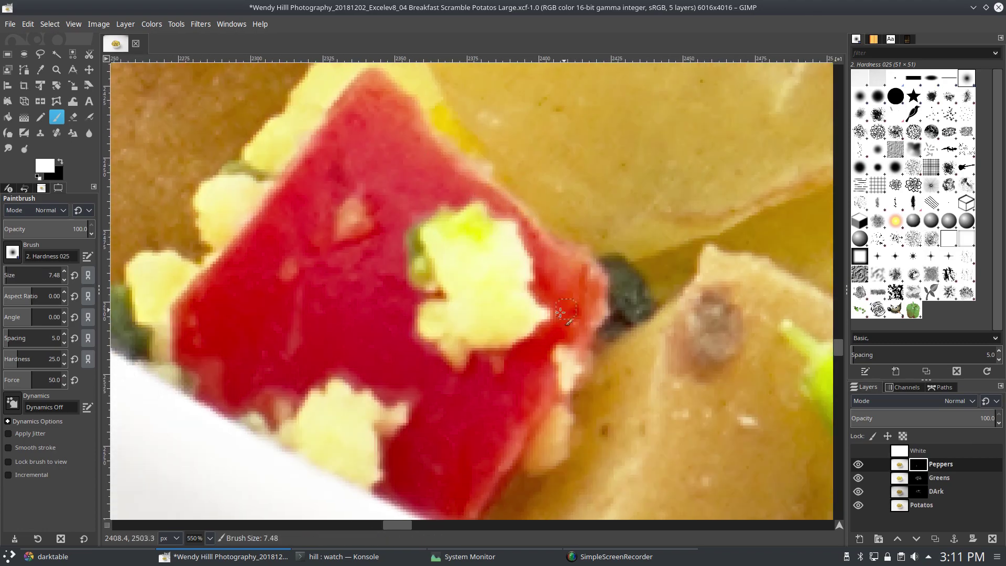
# Step: Paint white on the Peppers mask over the red wedge and tiny red bit near the bowl's left spinach clump
pyautogui.keyDown('ctrl'); pyautogui.scroll(-7, 602, 216); pyautogui.keyUp('ctrl')
pyautogui.keyDown('ctrl'); pyautogui.scroll(-3, 602, 216); pyautogui.keyUp('ctrl')
pyautogui.keyDown('ctrl'); pyautogui.scroll(5, 378, 133); pyautogui.keyUp('ctrl')
pyautogui.keyDown('ctrl'); pyautogui.scroll(3, 378, 133); pyautogui.keyUp('ctrl')
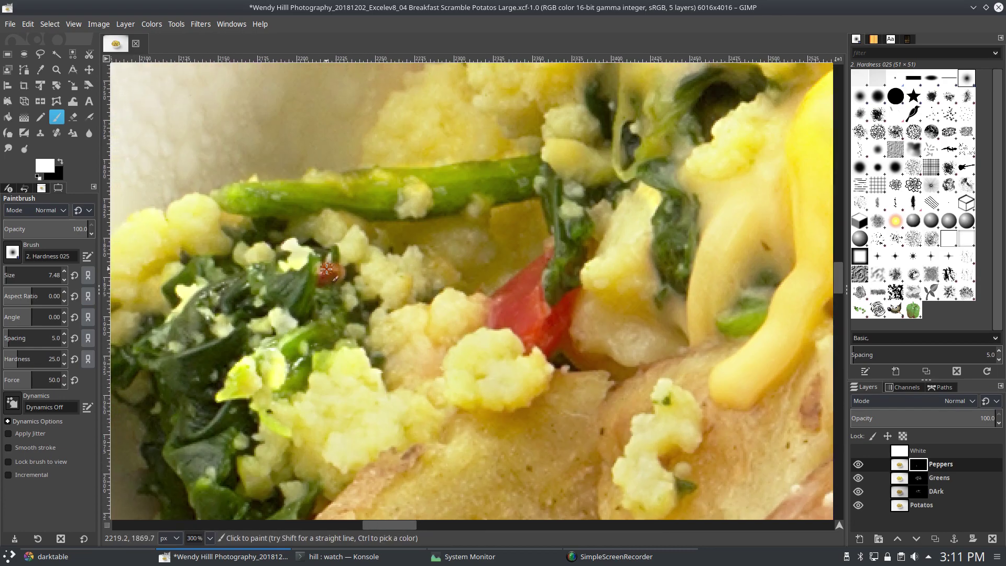
pyautogui.moveTo(339, 271); pyautogui.dragTo(265, 235)
pyautogui.moveTo(445, 244)
pyautogui.mouseDown()
pyautogui.moveTo(454, 271)
pyautogui.moveTo(440, 267)
pyautogui.moveTo(447, 292)
pyautogui.moveTo(469, 285)
pyautogui.moveTo(481, 302)
pyautogui.moveTo(496, 258)
pyautogui.mouseUp()
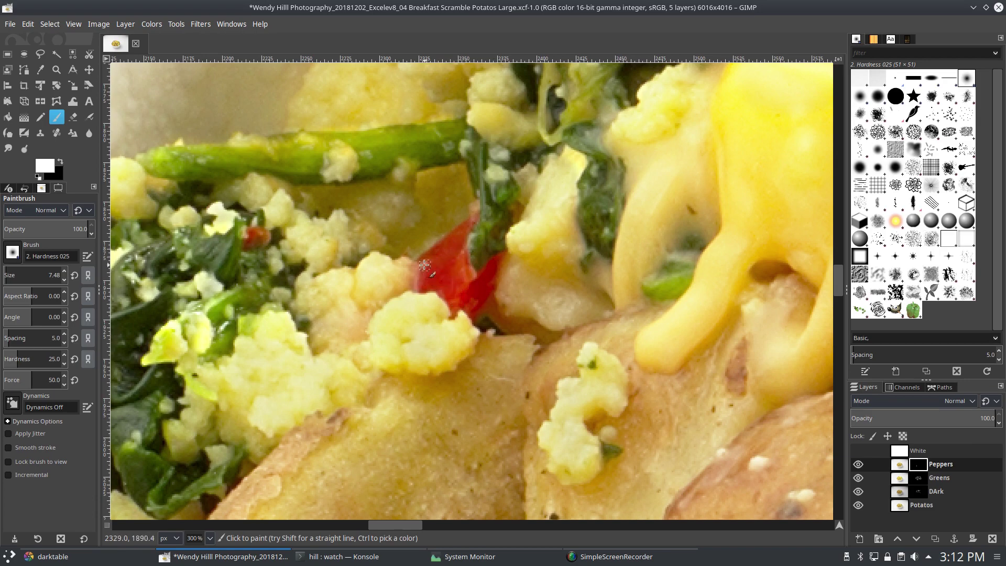
pyautogui.scroll(-4, 480, 241)
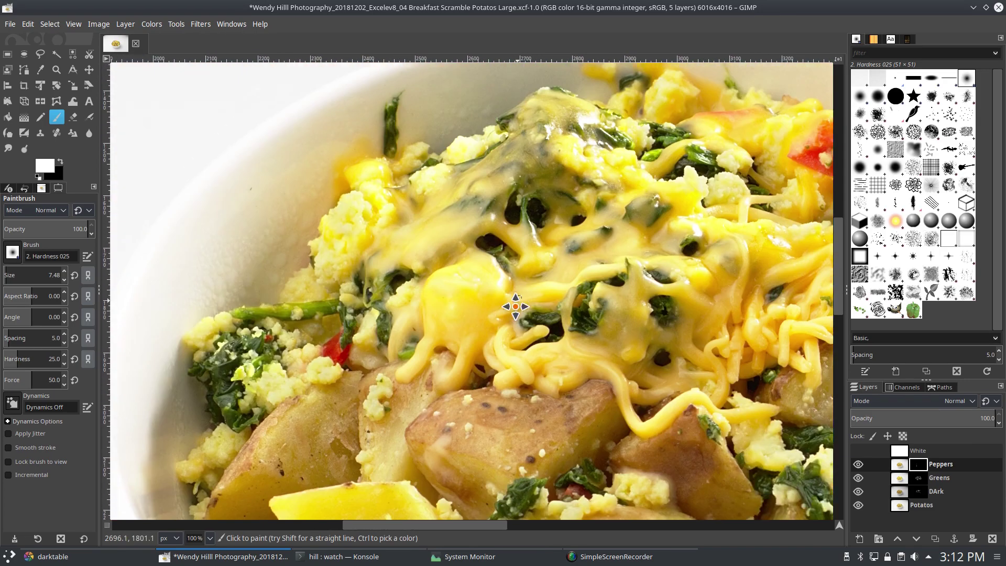
# Step: Paint white on the Peppers mask over the large red pepper piece at the back of the bowl
pyautogui.scroll(3, 584, 171)
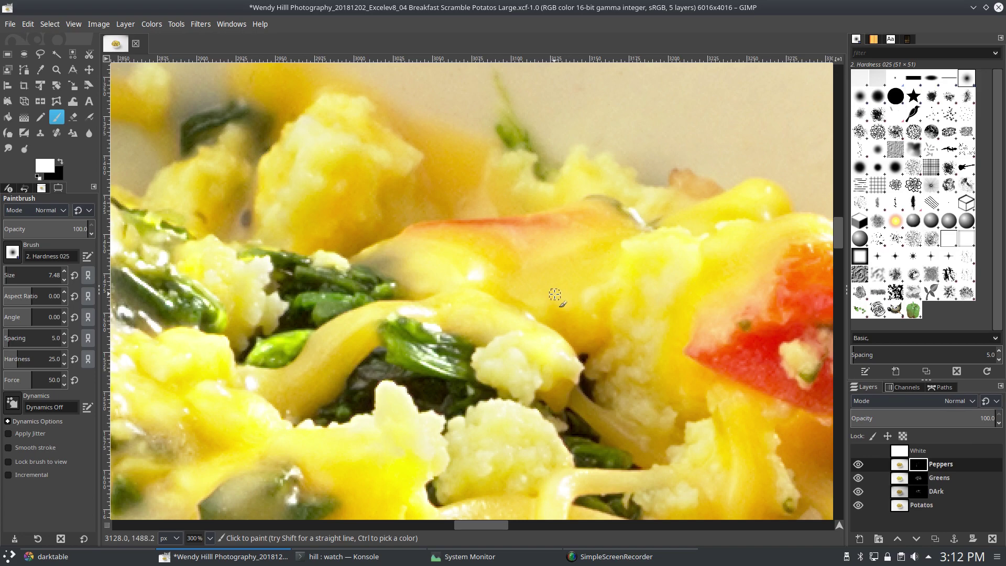
pyautogui.click(31, 272)
pyautogui.click(13, 271)
pyautogui.moveTo(426, 225)
pyautogui.mouseDown()
pyautogui.moveTo(550, 237)
pyautogui.moveTo(448, 222)
pyautogui.moveTo(240, 141)
pyautogui.mouseUp()
pyautogui.click(10, 275)
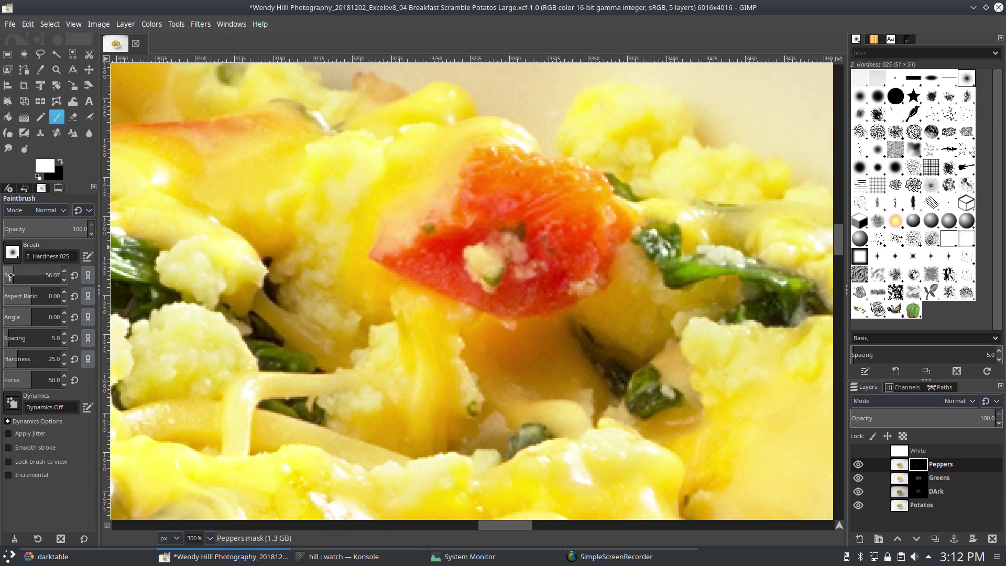
pyautogui.moveTo(573, 269)
pyautogui.mouseDown()
pyautogui.moveTo(533, 298)
pyautogui.moveTo(554, 297)
pyautogui.moveTo(559, 268)
pyautogui.moveTo(598, 269)
pyautogui.moveTo(573, 219)
pyautogui.moveTo(592, 182)
pyautogui.moveTo(595, 218)
pyautogui.moveTo(589, 193)
pyautogui.moveTo(515, 174)
pyautogui.moveTo(484, 203)
pyautogui.moveTo(418, 217)
pyautogui.mouseUp()
pyautogui.moveTo(510, 151)
pyautogui.mouseDown()
pyautogui.moveTo(568, 167)
pyautogui.moveTo(584, 195)
pyautogui.moveTo(555, 264)
pyautogui.moveTo(517, 283)
pyautogui.moveTo(466, 285)
pyautogui.moveTo(399, 267)
pyautogui.moveTo(488, 300)
pyautogui.moveTo(395, 263)
pyautogui.moveTo(537, 184)
pyautogui.moveTo(561, 265)
pyautogui.mouseUp()
pyautogui.keyDown('ctrl'); pyautogui.scroll(-5, 561, 264); pyautogui.keyUp('ctrl')
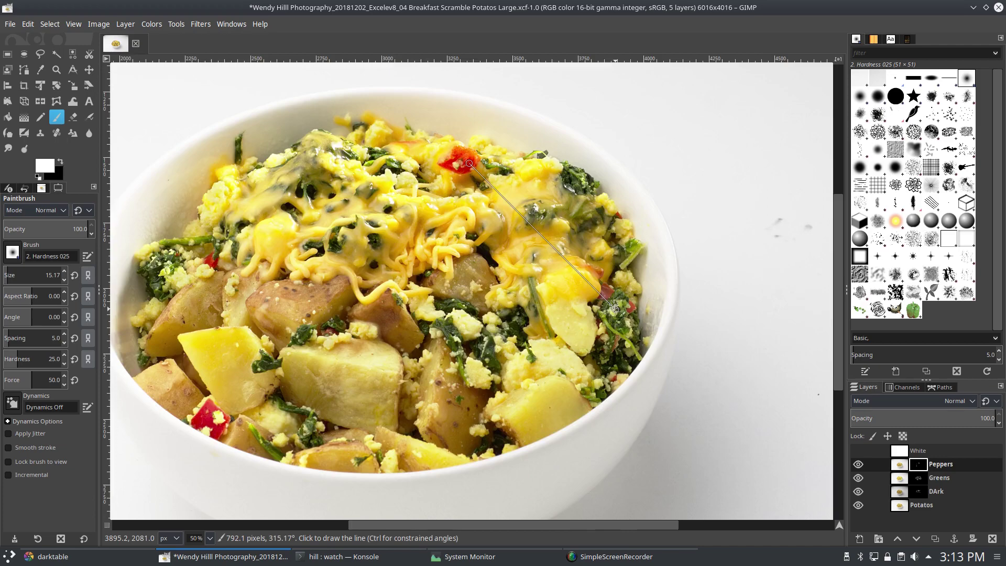
# Step: Paint white on the Peppers mask over the small red pepper pieces among the spinach along the bowl's right side, using brush size 15.17
pyautogui.keyDown('ctrl'); pyautogui.scroll(4, 567, 191); pyautogui.keyUp('ctrl')
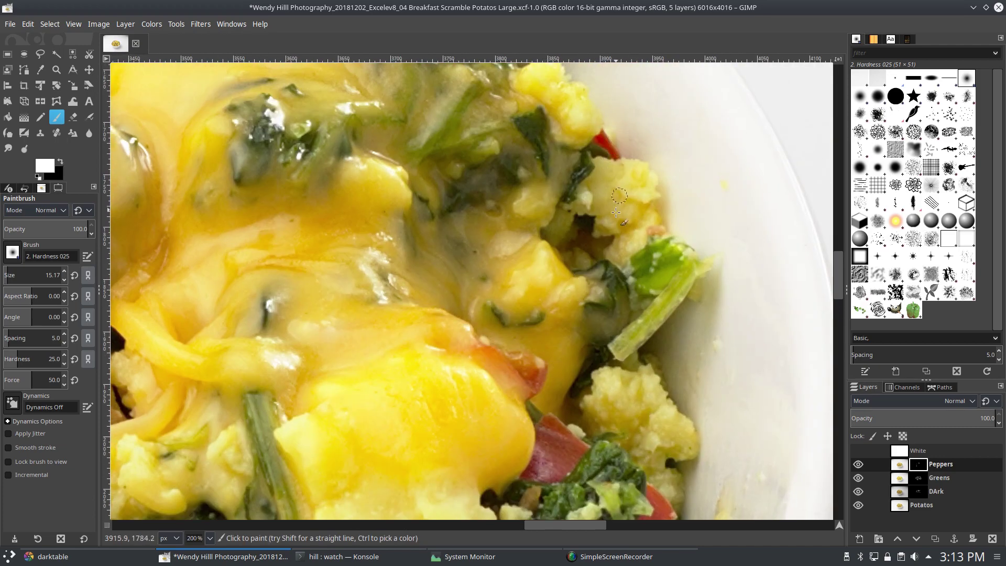
pyautogui.scroll(-3, 582, 246)
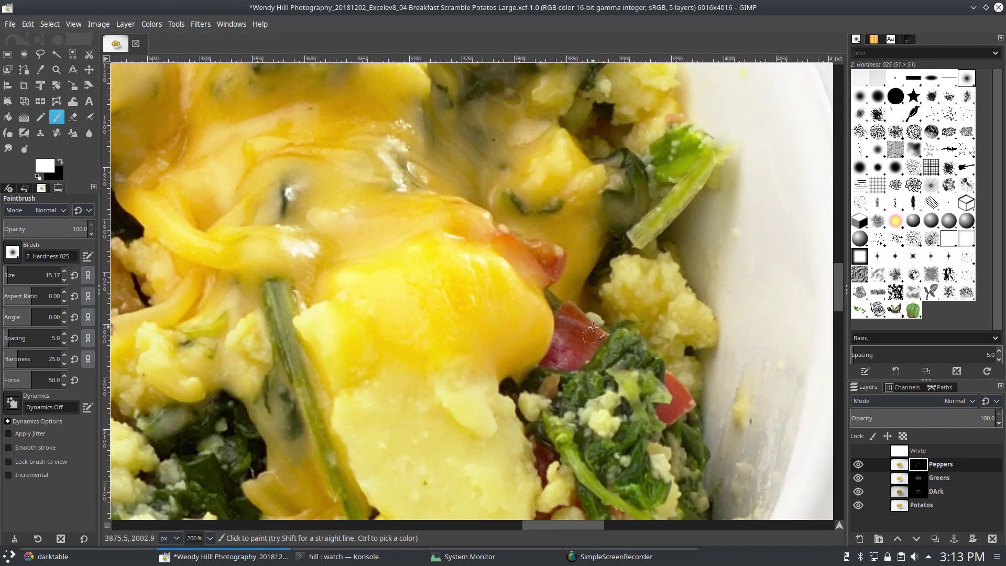
pyautogui.scroll(-3, 517, 370)
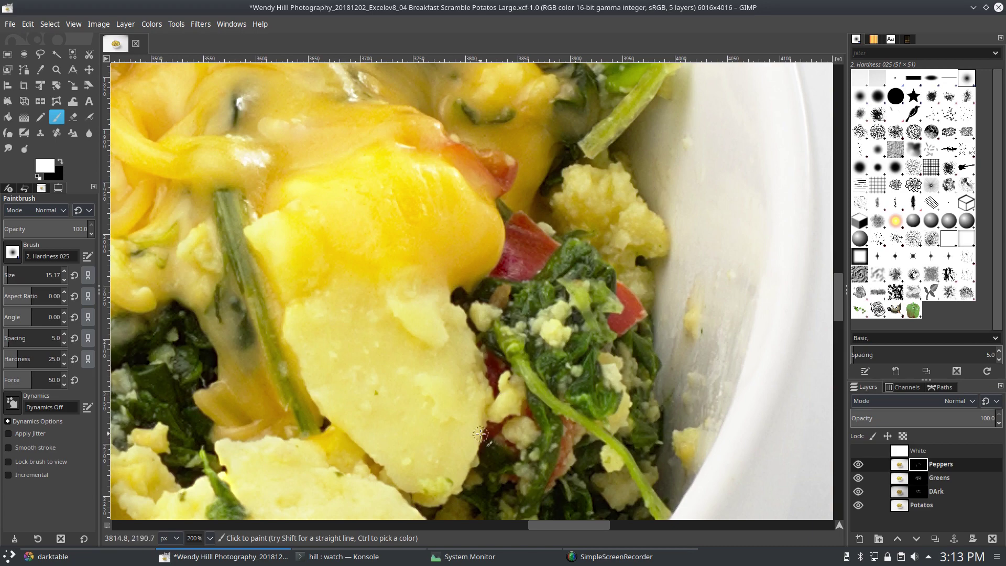
pyautogui.moveTo(612, 324); pyautogui.dragTo(624, 295)
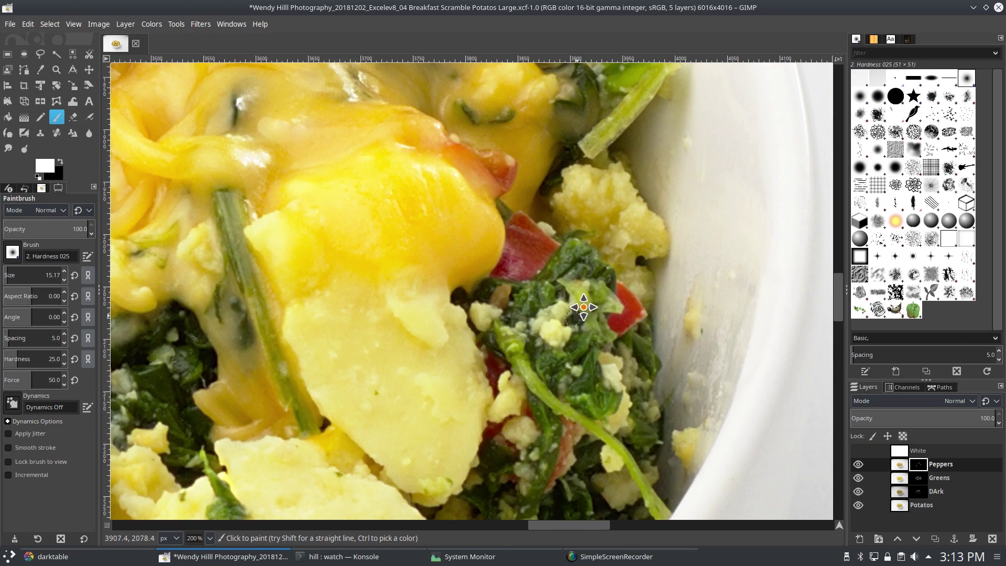
pyautogui.scroll(-3, 553, 327)
pyautogui.scroll(-3, 533, 394)
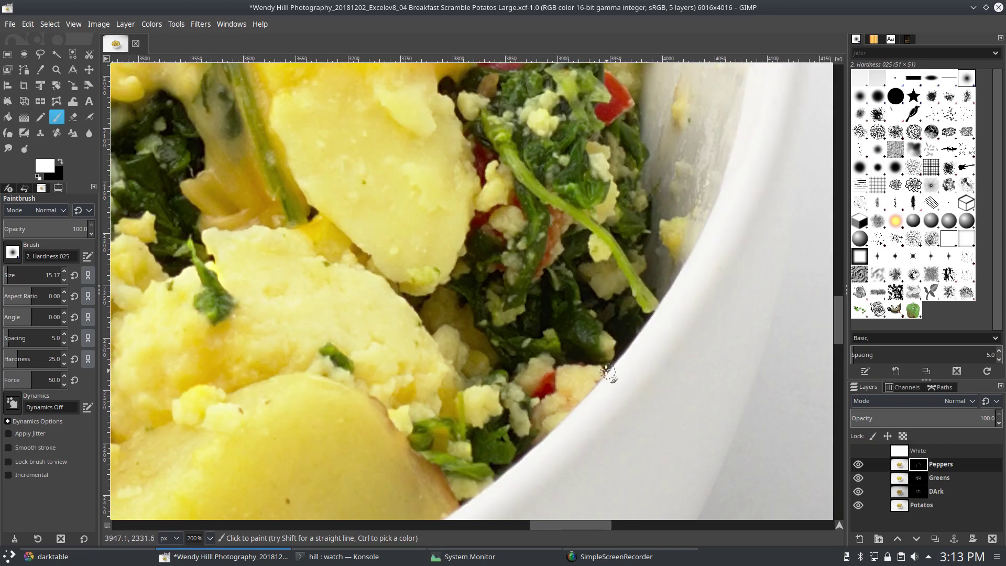
# Step: Set the Paintbrush size to 51.48 and paint white on the Peppers mask over the cheese-covered red pepper on the bowl's right side
pyautogui.scroll(8, 517, 404)
pyautogui.press(']')
pyautogui.press(']')
pyautogui.press(']')
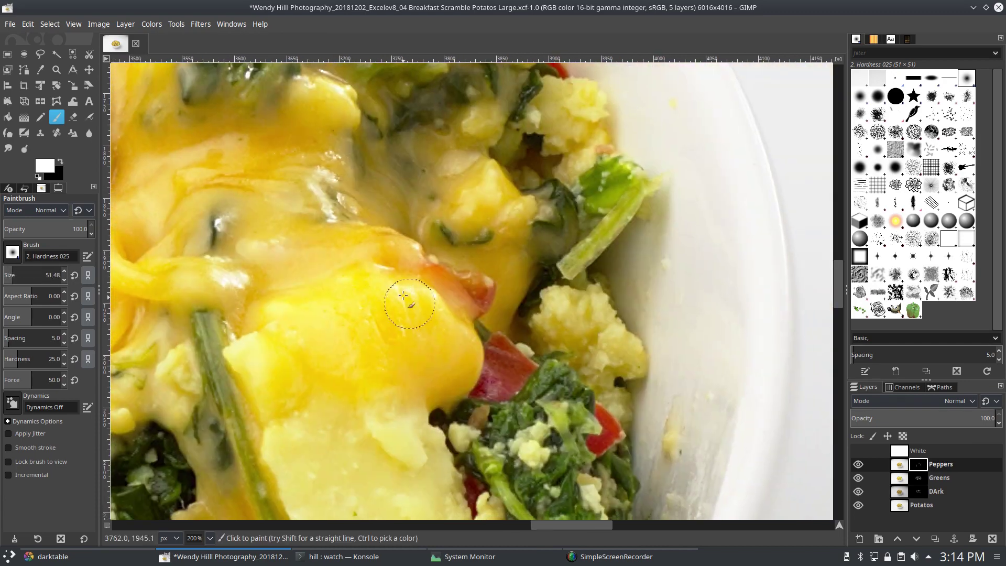
pyautogui.hscroll(-8, 455, 290)
pyautogui.moveTo(589, 204); pyautogui.dragTo(334, 332)
pyautogui.scroll(-4, 565, 313)
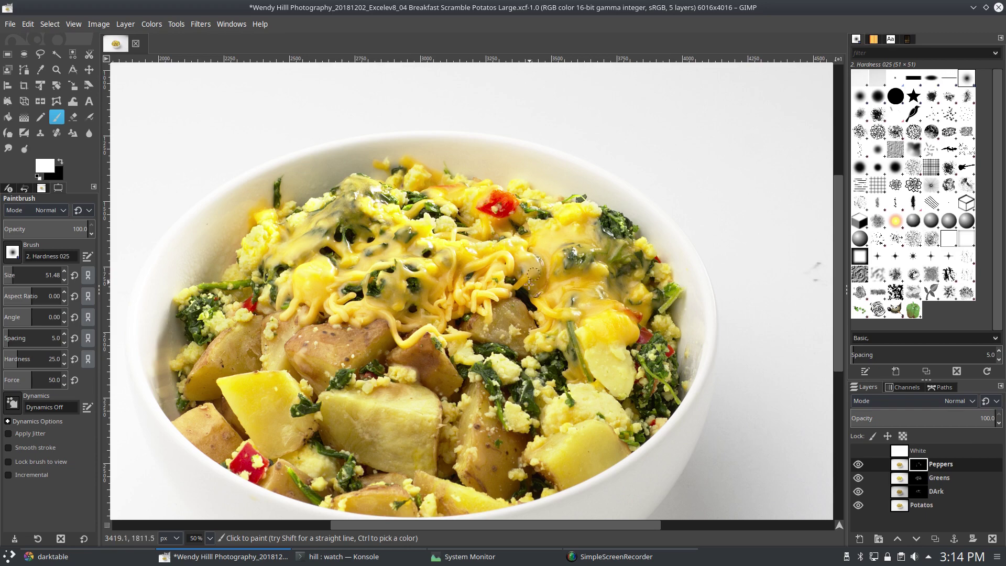
# Step: Set the Paintbrush size to 12.19 and paint white on the Peppers mask over the small red bit under the spinach between the central potatoes
pyautogui.scroll(6, 367, 340)
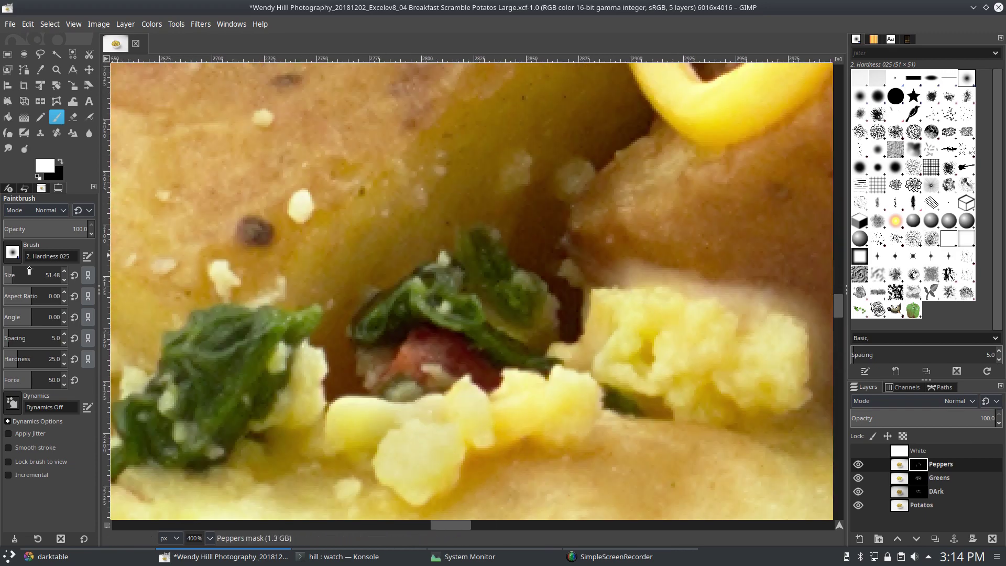
pyautogui.click(49, 272)
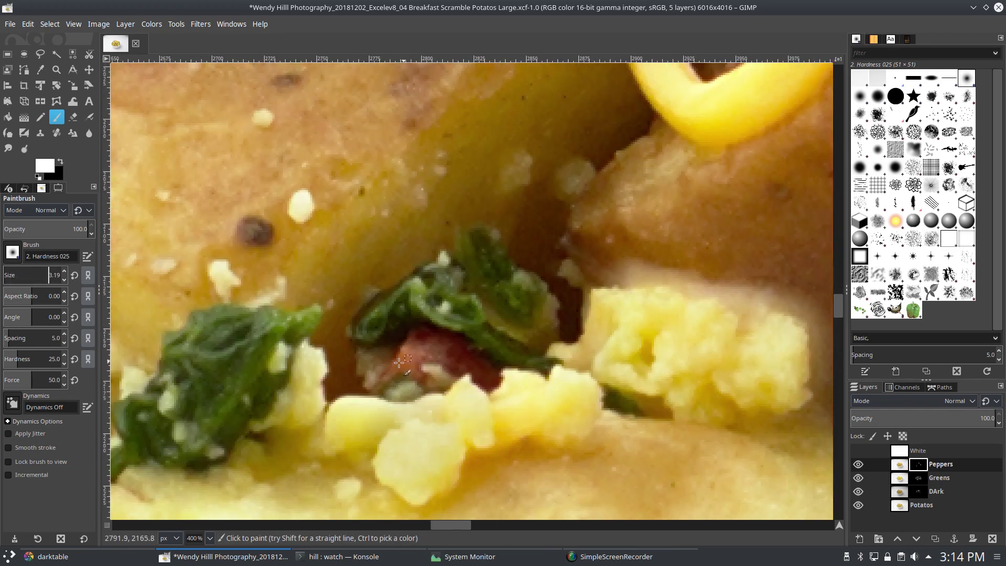
pyautogui.press(']')
pyautogui.moveTo(405, 355)
pyautogui.mouseDown()
pyautogui.moveTo(419, 339)
pyautogui.moveTo(451, 360)
pyautogui.mouseUp()
pyautogui.scroll(-7, 455, 354)
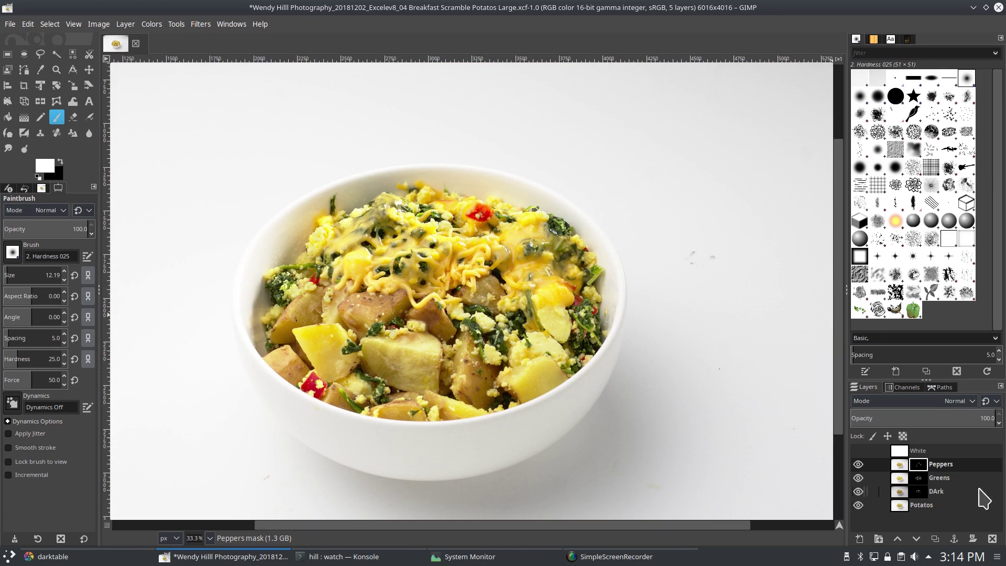
# Step: Move the DArk layer above the Peppers layer in the layer stack
pyautogui.moveTo(962, 492); pyautogui.dragTo(943, 460)
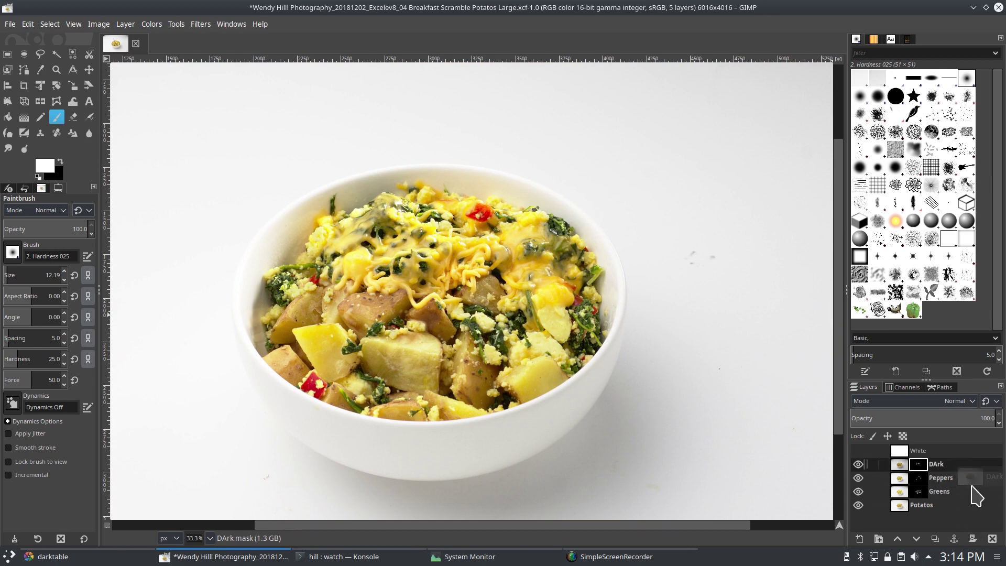
pyautogui.scroll(3, 475, 275)
pyautogui.hscroll(-2, 475, 275)
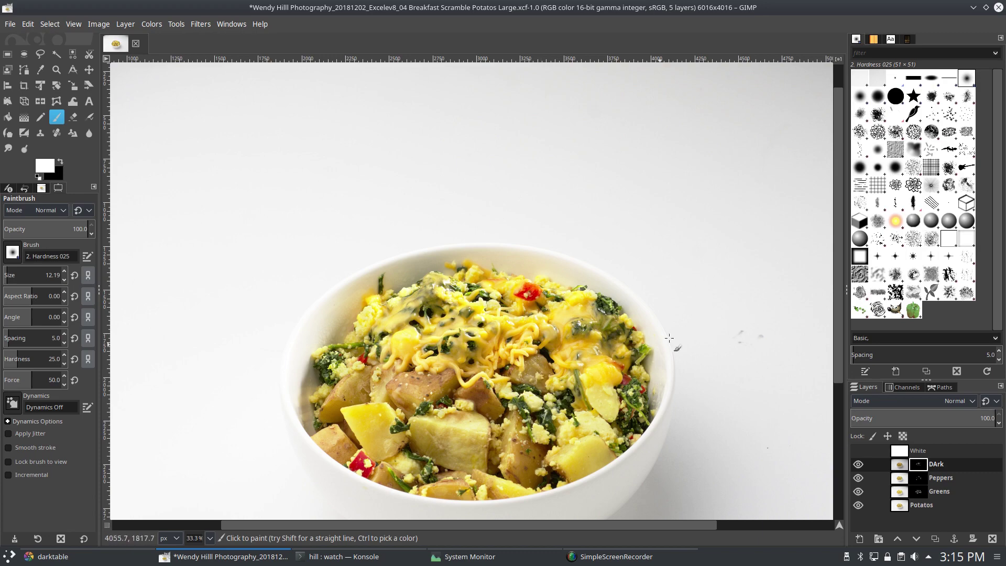
# Step: Set the Paintbrush opacity to 11.1 and size to 51.48, and paint white on the DArk mask over the red pepper at the bowl's back
pyautogui.press('1')
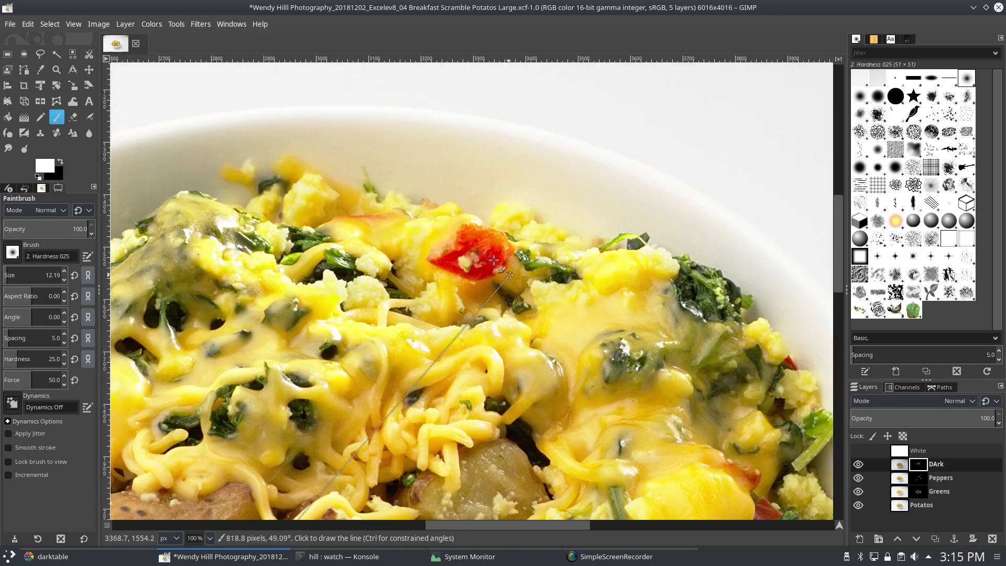
pyautogui.press('2')
pyautogui.click(12, 229)
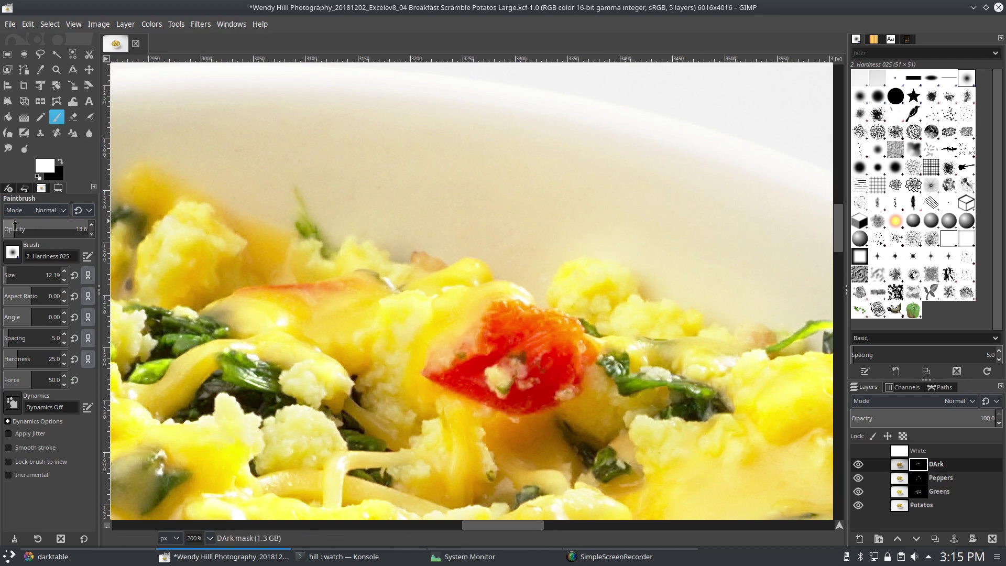
pyautogui.moveTo(40, 271); pyautogui.dragTo(29, 272)
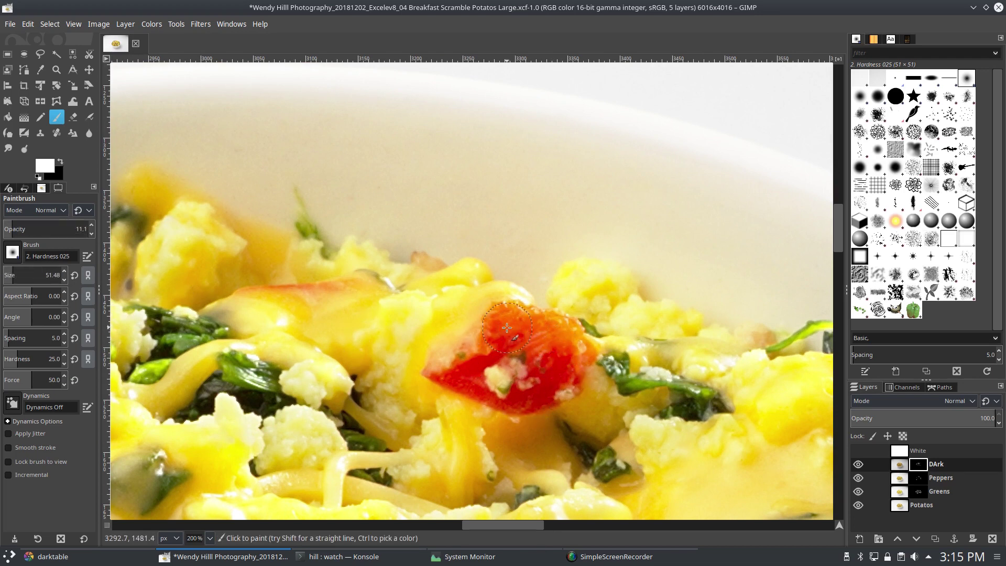
pyautogui.scroll(-5, 553, 368)
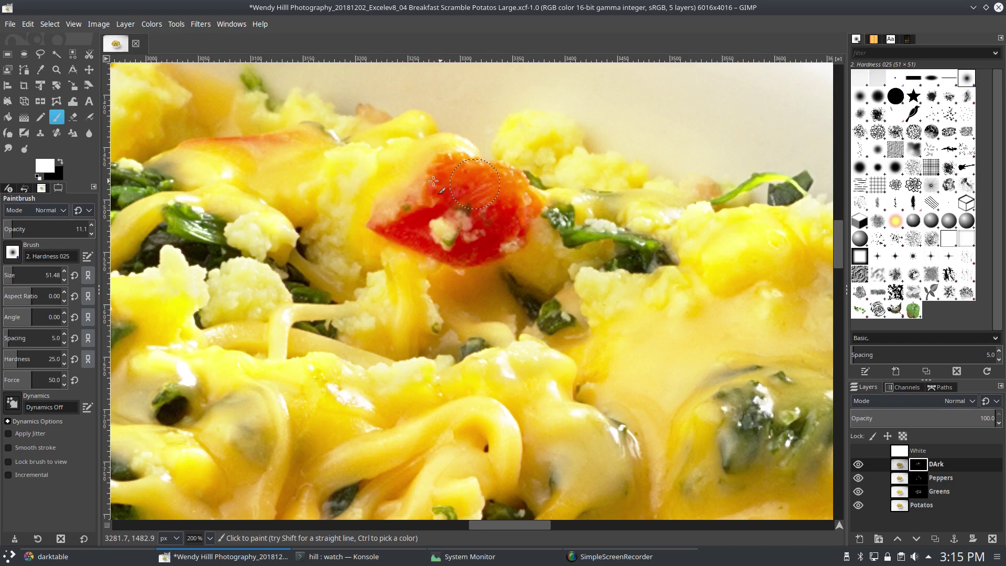
pyautogui.scroll(-6, 496, 184)
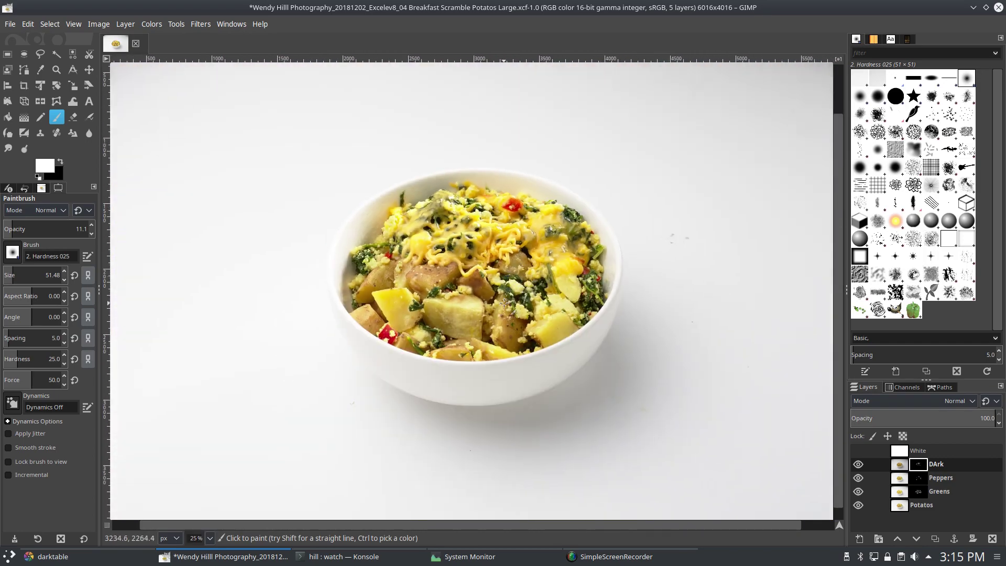
pyautogui.scroll(-1, 492, 333)
pyautogui.scroll(2, 502, 300)
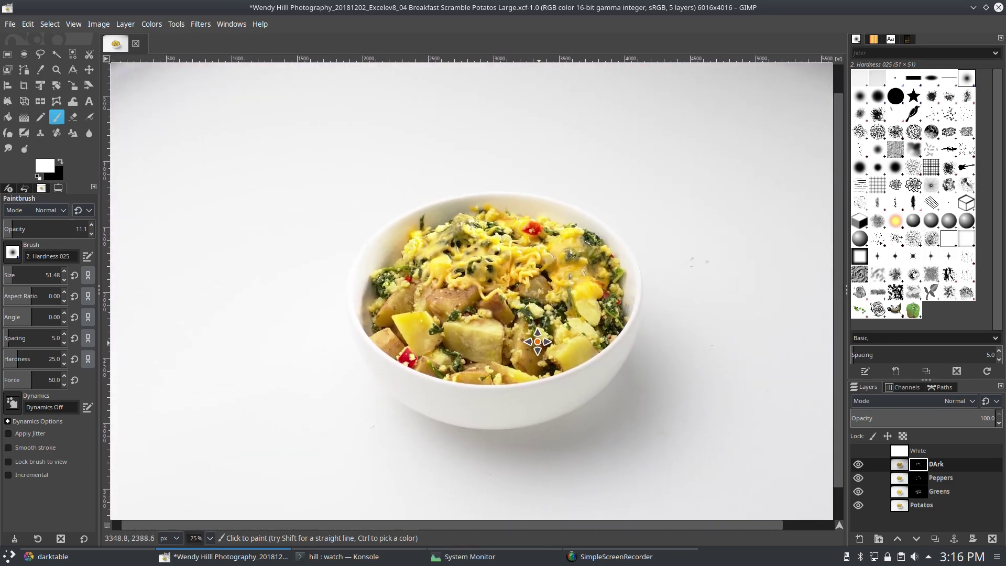
pyautogui.scroll(-1, 529, 286)
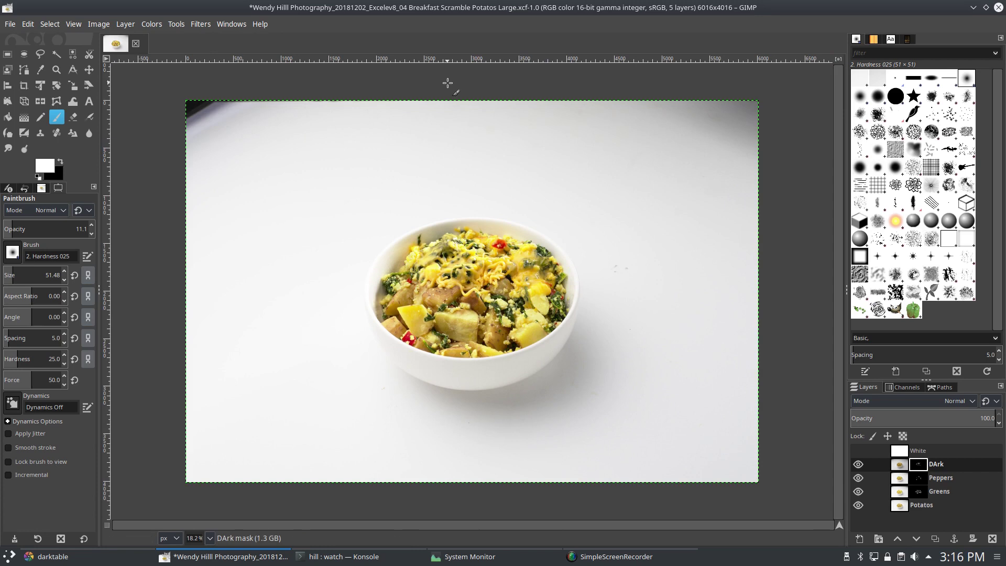
# Step: Add a black (full transparency) layer mask to the White layer
pyautogui.press('pageup')
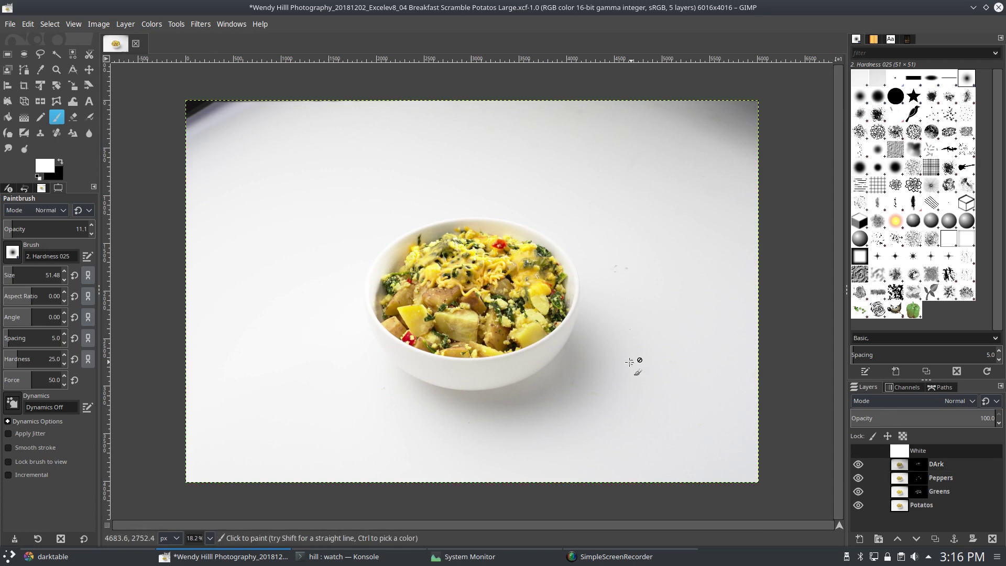
pyautogui.rightClick(935, 455)
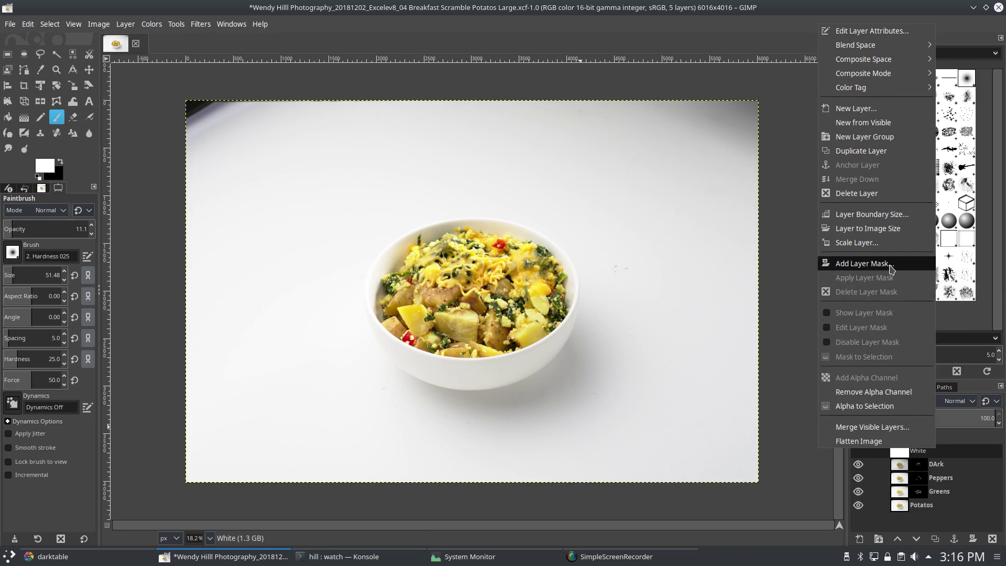
pyautogui.click(902, 263)
pyautogui.click(931, 363)
# Step: Set the Paintbrush to 100 opacity with the 2. Hardness 075 brush at size 607.29
pyautogui.moveTo(31, 229); pyautogui.dragTo(93, 229)
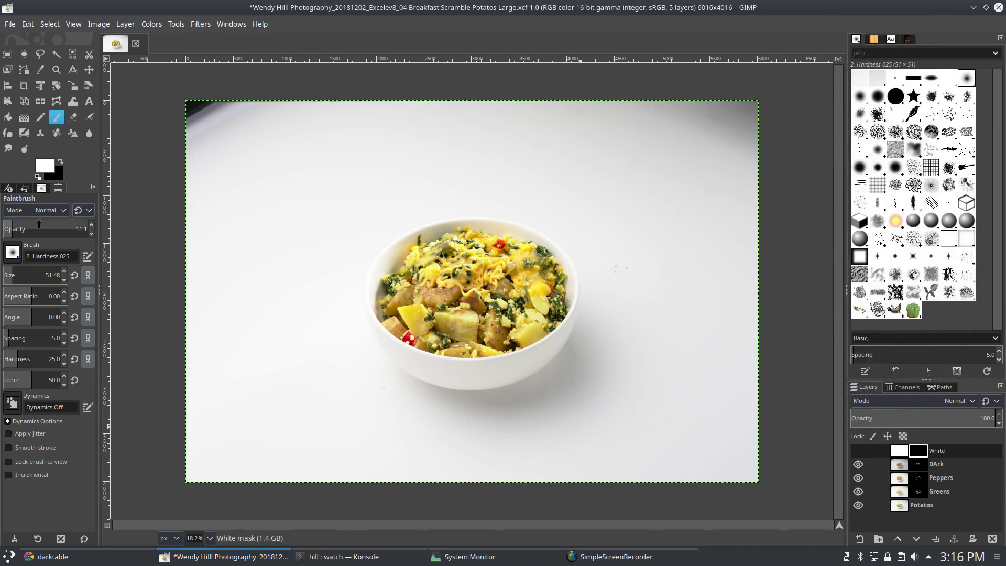
pyautogui.click(12, 254)
pyautogui.click(39, 285)
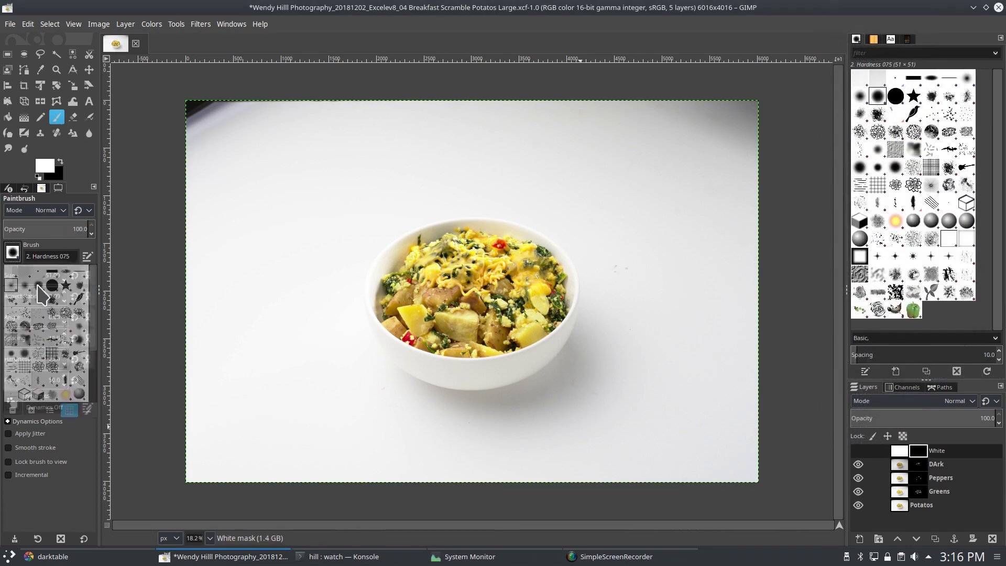
# Step: Paint white on the White mask over the photo's dark upper corners and the background right of the bowl, and save the file
pyautogui.hscroll(-3, 192, 103)
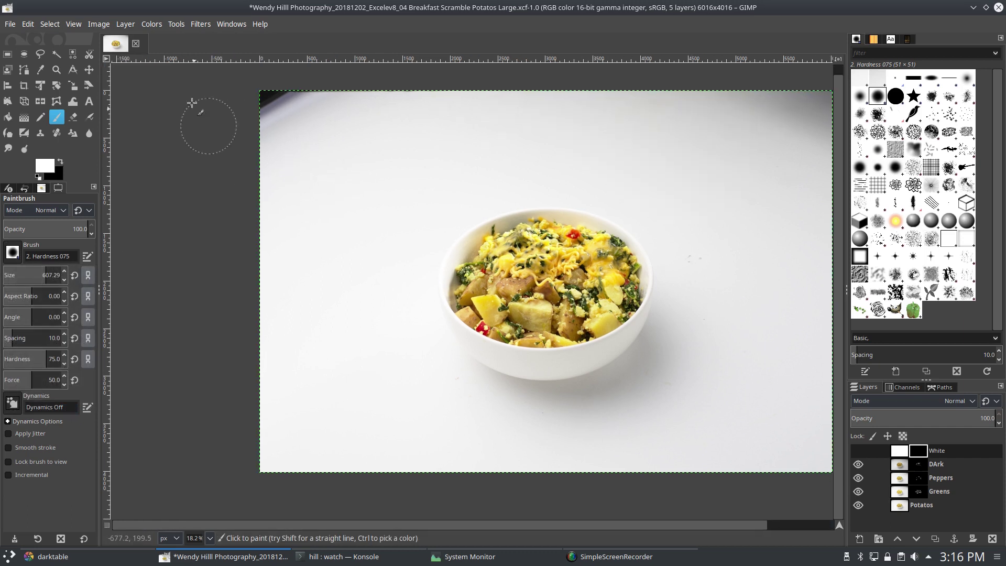
pyautogui.scroll(1, 335, 178)
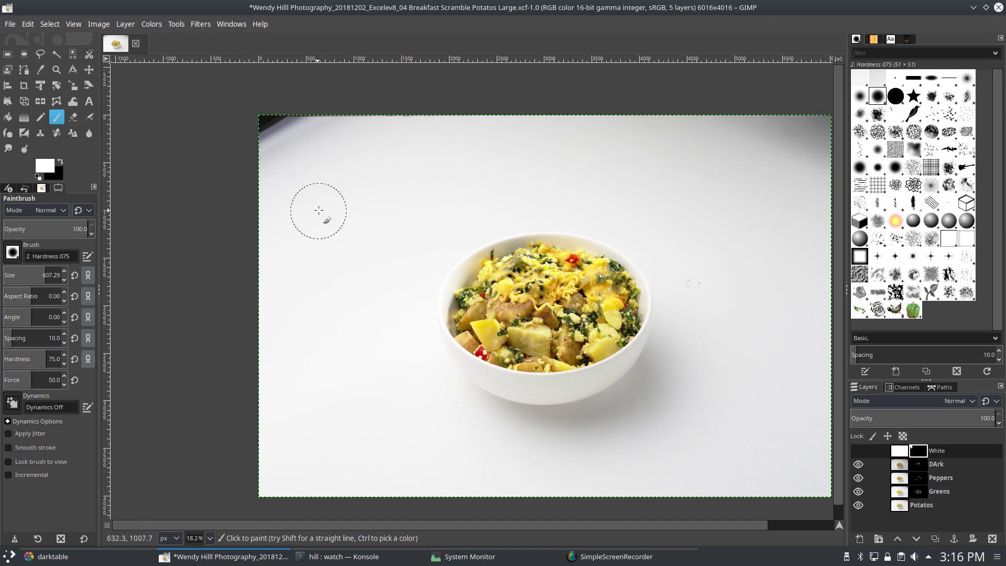
pyautogui.hscroll(5, 288, 217)
pyautogui.scroll(-1, 288, 218)
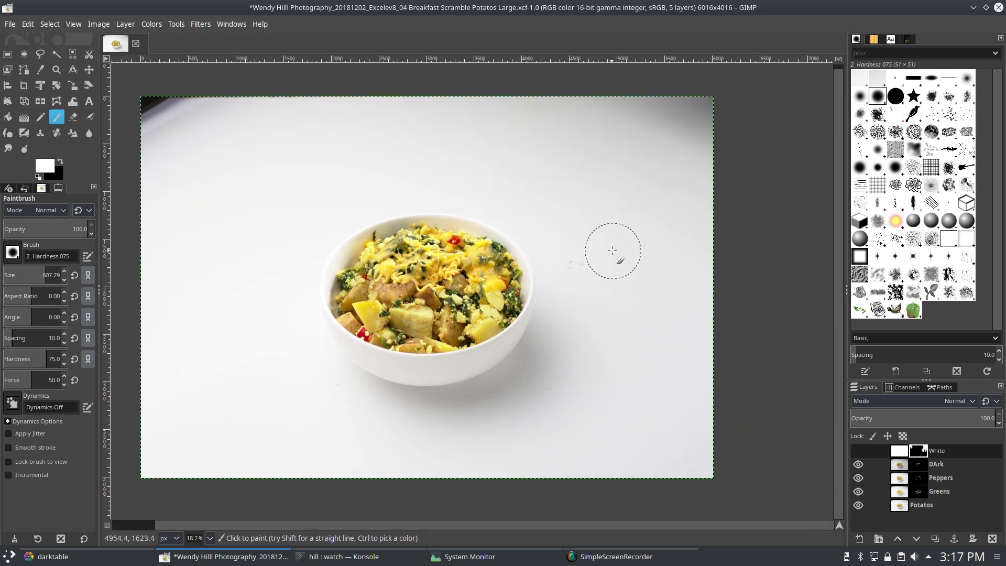
pyautogui.hscroll(-2, 611, 250)
pyautogui.hotkey('ctrl', 's')
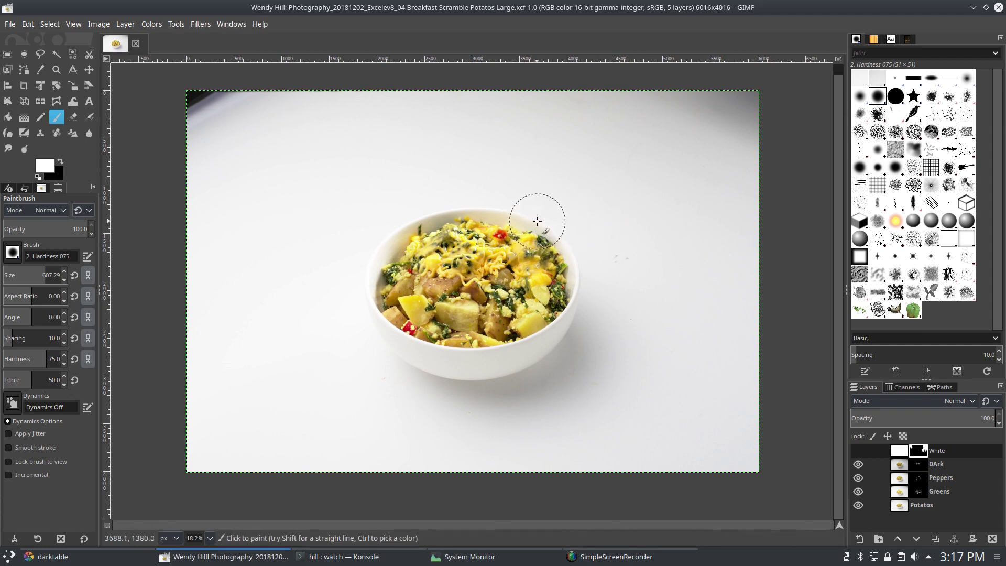
# Step: Make the White layer visible and paint white on its mask over the background left of the bowl
pyautogui.click(858, 450)
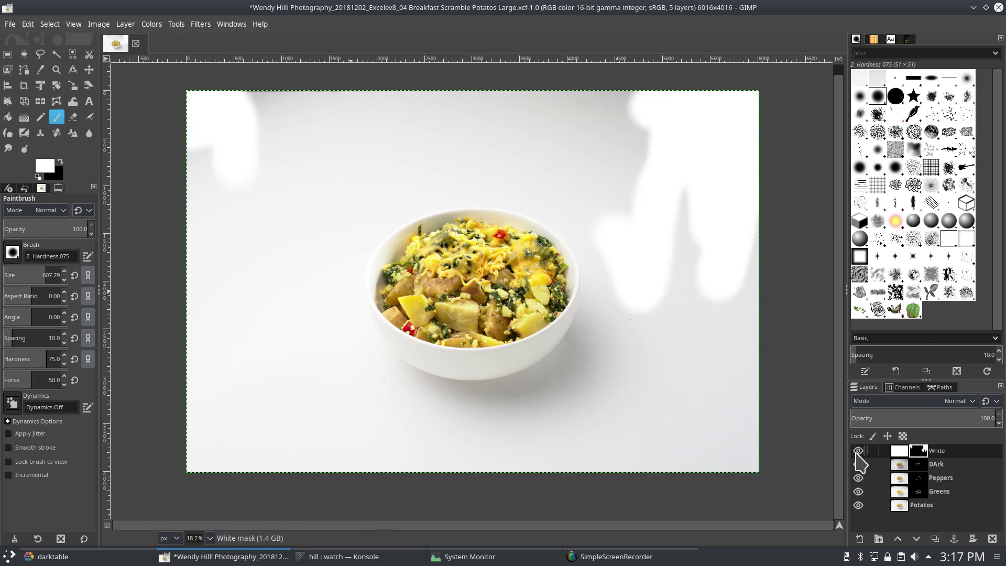
pyautogui.scroll(3, 283, 189)
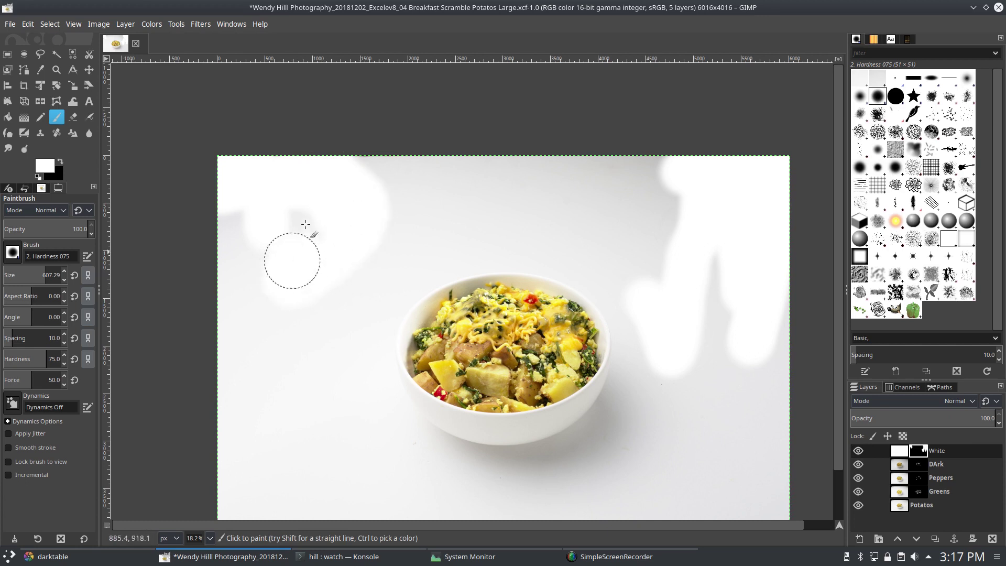
pyautogui.scroll(-4, 239, 387)
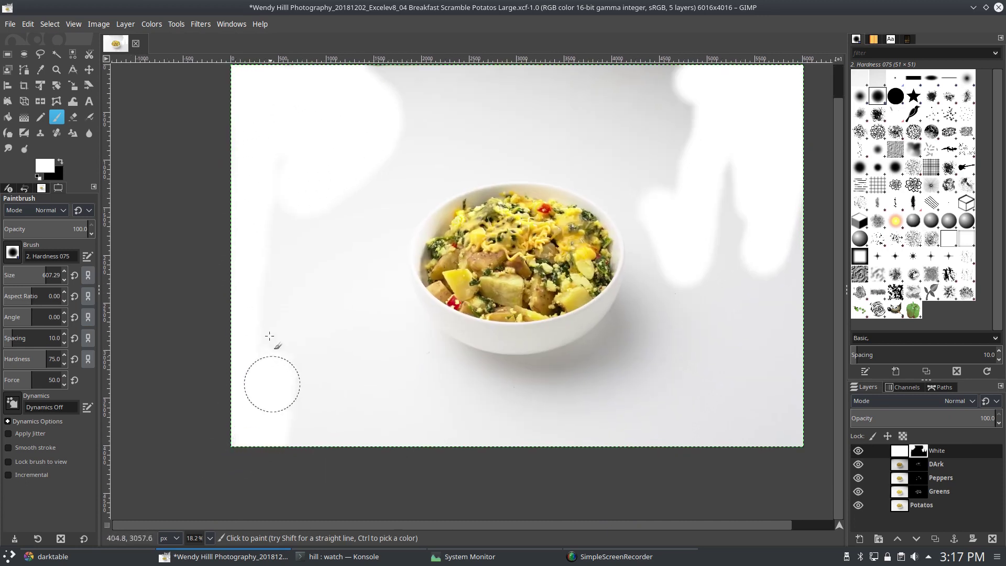
pyautogui.moveTo(324, 227)
pyautogui.mouseDown()
pyautogui.moveTo(301, 409)
pyautogui.moveTo(295, 286)
pyautogui.mouseUp()
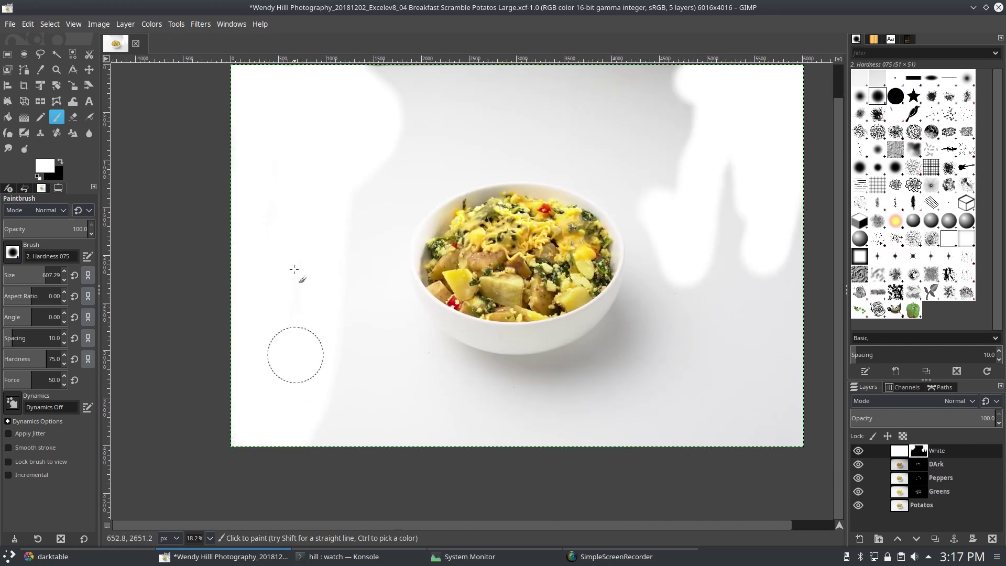
pyautogui.moveTo(331, 235)
pyautogui.mouseDown()
pyautogui.moveTo(375, 183)
pyautogui.moveTo(363, 452)
pyautogui.moveTo(314, 438)
pyautogui.moveTo(355, 246)
pyautogui.mouseUp()
# Step: Paint white on the White mask across the background above, below and to the right of the bowl
pyautogui.scroll(7, 338, 304)
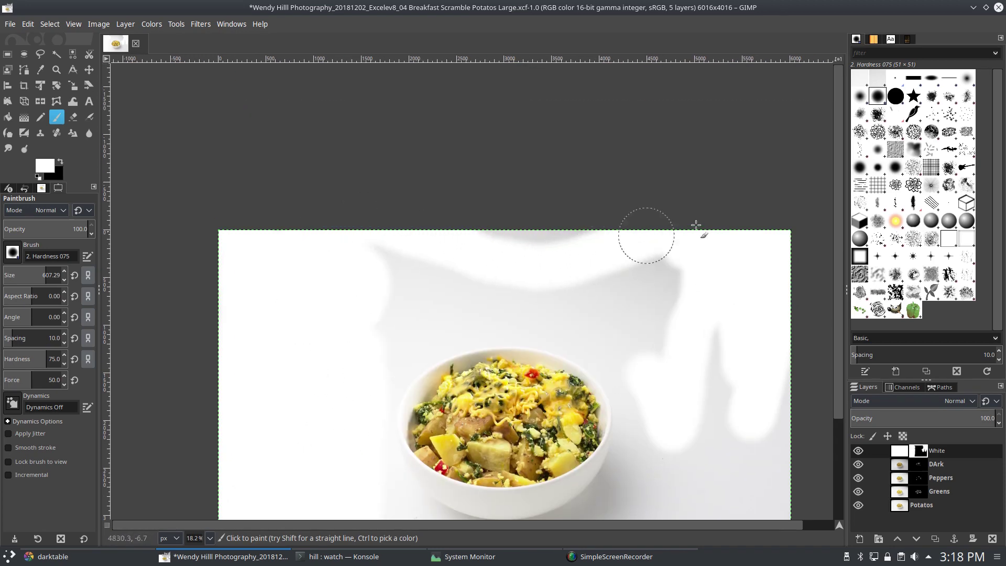
pyautogui.moveTo(624, 231)
pyautogui.mouseDown()
pyautogui.moveTo(363, 258)
pyautogui.moveTo(381, 307)
pyautogui.moveTo(411, 323)
pyautogui.moveTo(642, 319)
pyautogui.moveTo(686, 283)
pyautogui.moveTo(661, 265)
pyautogui.moveTo(643, 287)
pyautogui.moveTo(542, 288)
pyautogui.moveTo(582, 290)
pyautogui.moveTo(367, 280)
pyautogui.moveTo(396, 359)
pyautogui.mouseUp()
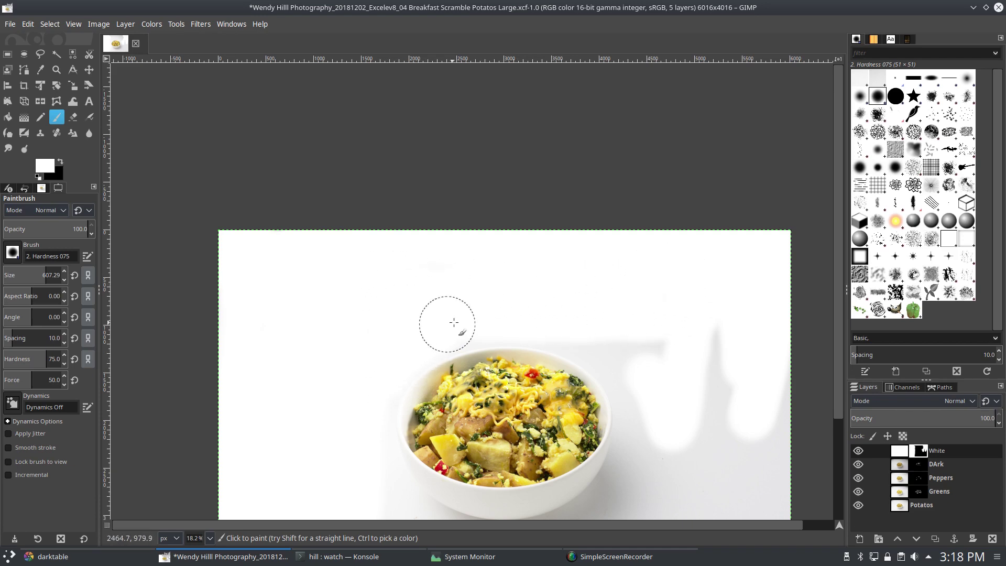
pyautogui.hotkey('shift', 'j')
pyautogui.moveTo(337, 315)
pyautogui.mouseDown()
pyautogui.moveTo(340, 408)
pyautogui.moveTo(450, 464)
pyautogui.moveTo(373, 414)
pyautogui.moveTo(354, 346)
pyautogui.moveTo(429, 399)
pyautogui.moveTo(492, 404)
pyautogui.moveTo(592, 361)
pyautogui.moveTo(669, 252)
pyautogui.moveTo(737, 254)
pyautogui.moveTo(738, 421)
pyautogui.moveTo(629, 458)
pyautogui.moveTo(364, 424)
pyautogui.mouseUp()
pyautogui.moveTo(441, 428)
pyautogui.mouseDown()
pyautogui.moveTo(559, 439)
pyautogui.moveTo(689, 433)
pyautogui.moveTo(703, 415)
pyautogui.moveTo(725, 298)
pyautogui.moveTo(691, 254)
pyautogui.moveTo(634, 335)
pyautogui.moveTo(578, 383)
pyautogui.moveTo(520, 407)
pyautogui.moveTo(674, 400)
pyautogui.moveTo(701, 299)
pyautogui.moveTo(675, 337)
pyautogui.moveTo(586, 398)
pyautogui.mouseUp()
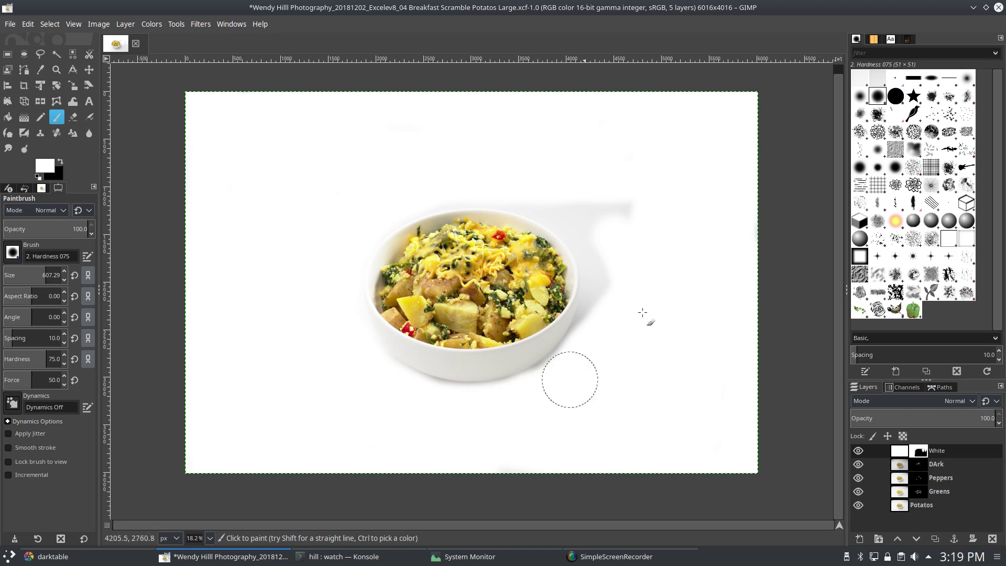
# Step: Paint white on the White mask over the shadow right of the bowl and the remaining grey patches near the photo's edges
pyautogui.moveTo(614, 224); pyautogui.dragTo(516, 325)
pyautogui.moveTo(417, 283)
pyautogui.mouseDown()
pyautogui.moveTo(489, 323)
pyautogui.moveTo(507, 353)
pyautogui.moveTo(499, 429)
pyautogui.moveTo(531, 306)
pyautogui.mouseUp()
pyautogui.moveTo(452, 260); pyautogui.dragTo(572, 215)
pyautogui.scroll(-2, 433, 158)
pyautogui.scroll(-3, 239, 443)
pyautogui.hscroll(4, 258, 341)
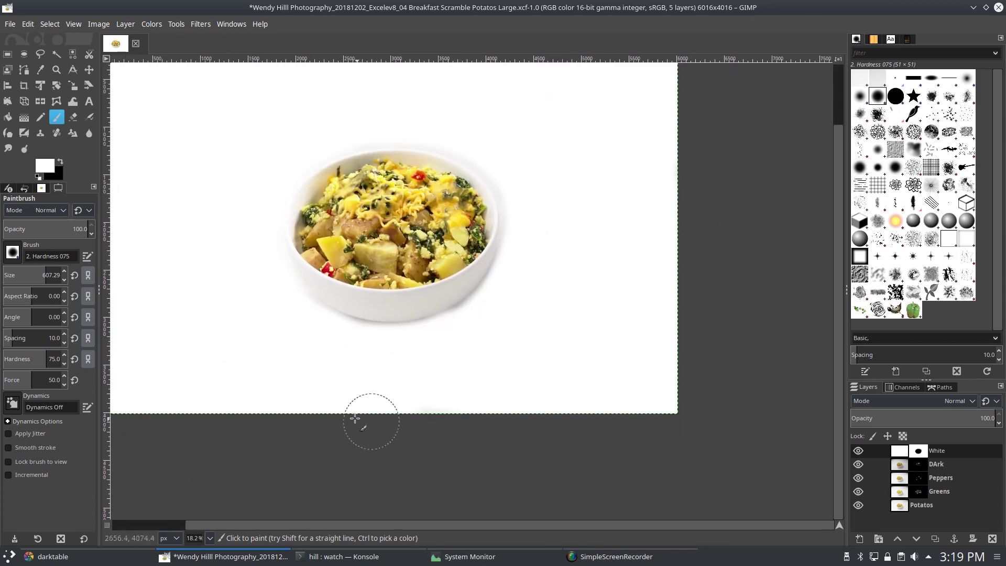
# Step: Show the White layer's mask, paint its stray grey marks around the bowl white, and return to the normal image view
pyautogui.rightClick(927, 451)
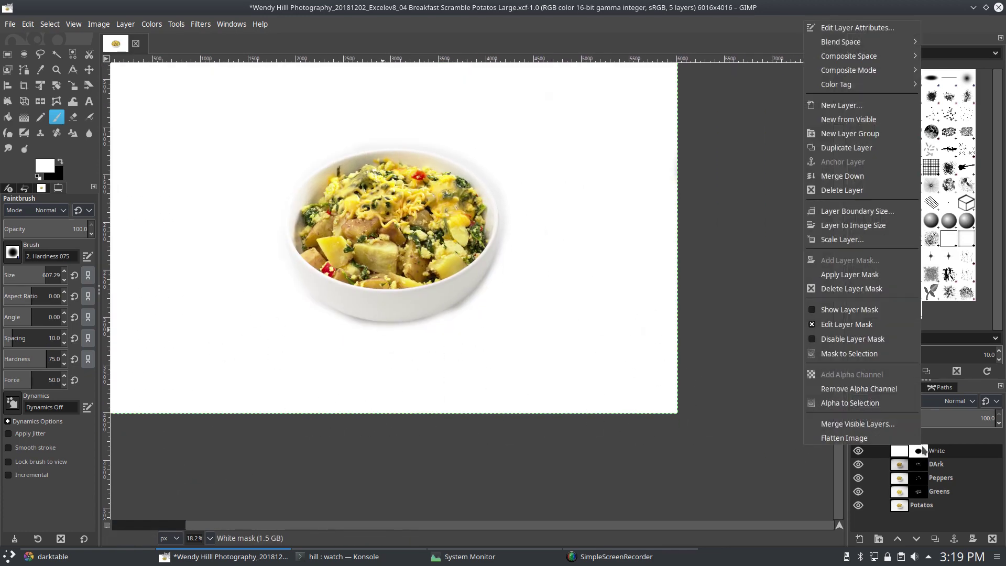
pyautogui.click(861, 308)
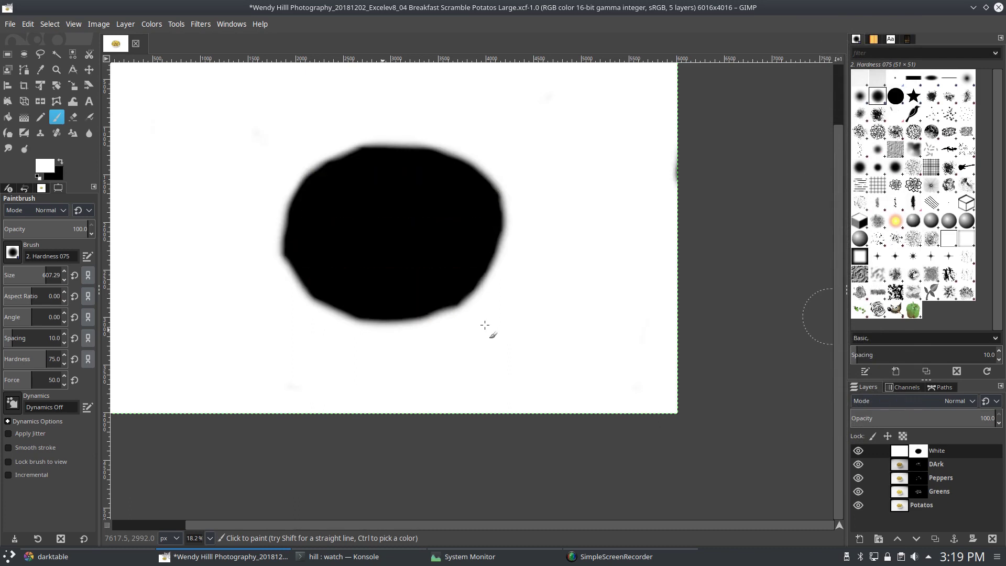
pyautogui.scroll(5, 662, 341)
pyautogui.hscroll(-2, 662, 341)
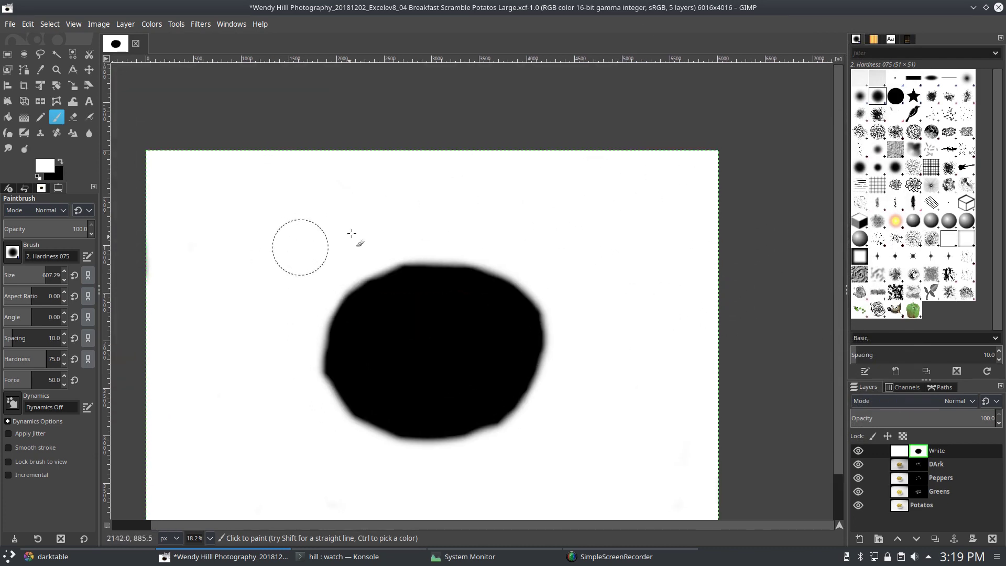
pyautogui.scroll(-1, 294, 335)
pyautogui.hscroll(-1, 293, 335)
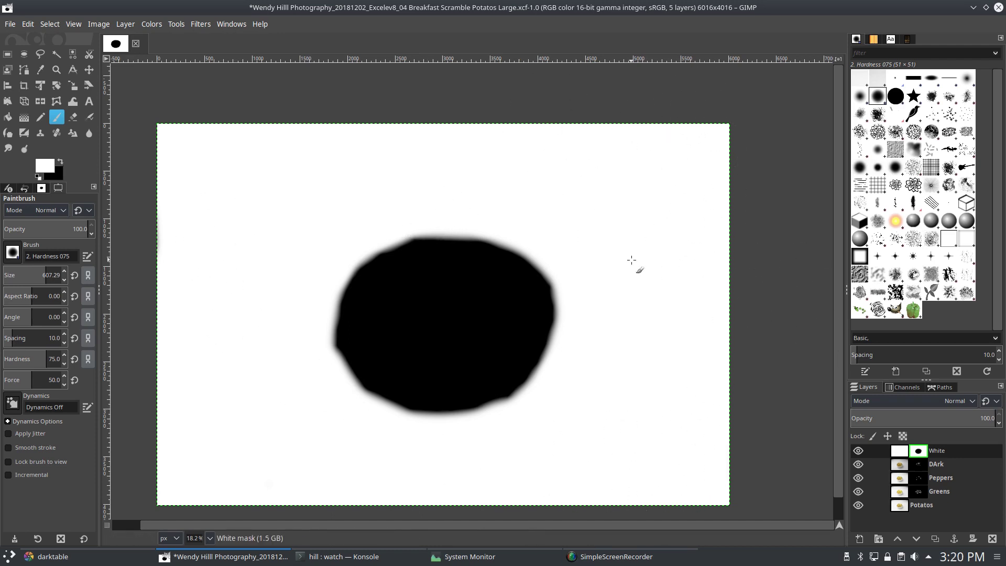
pyautogui.rightClick(925, 452)
pyautogui.click(895, 317)
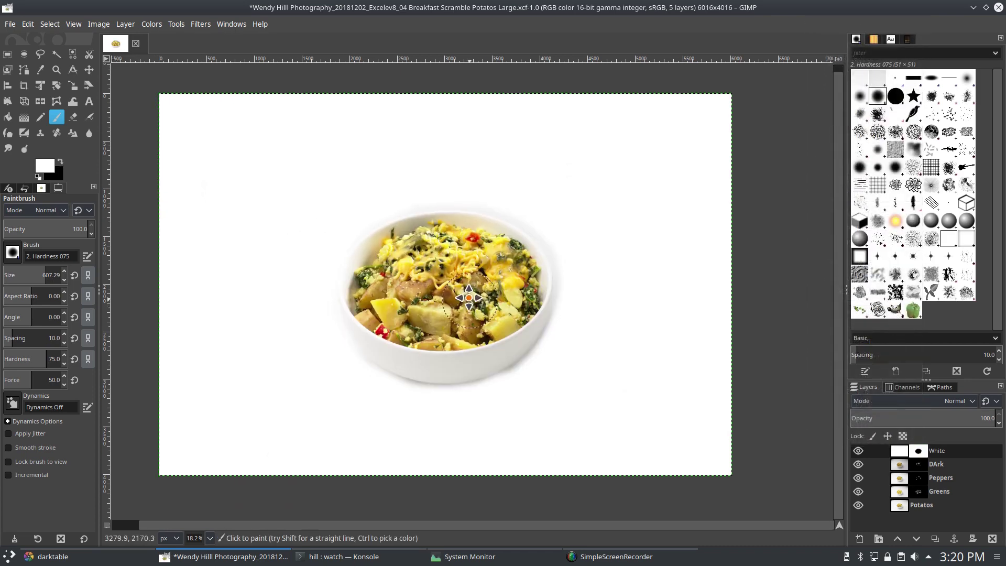
# Step: Set the Paintbrush size to 87.03 and paint black on the White mask along the bowl's upper-left rim
pyautogui.hscroll(-2, 489, 311)
pyautogui.scroll(4, 450, 285)
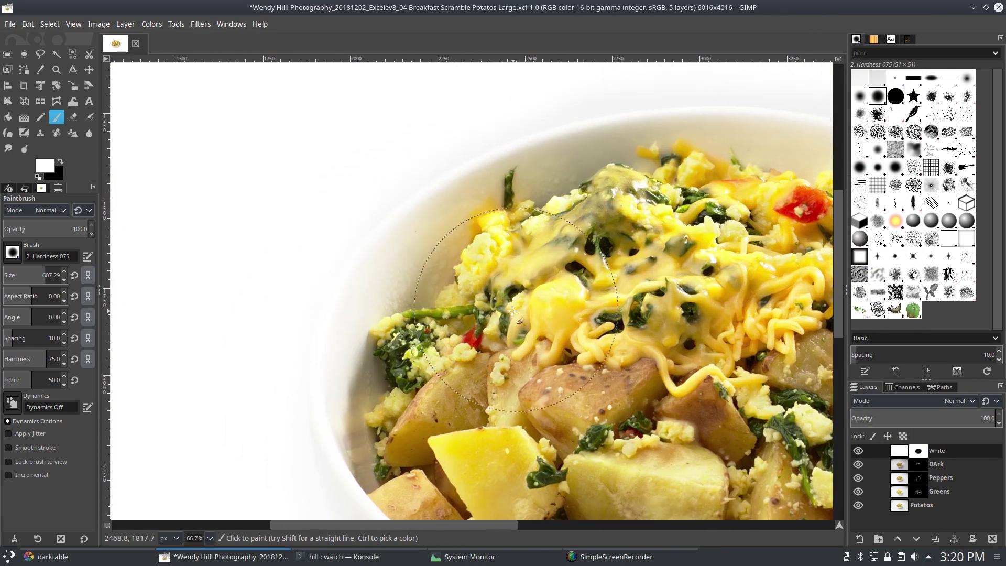
pyautogui.click(19, 277)
pyautogui.press('x')
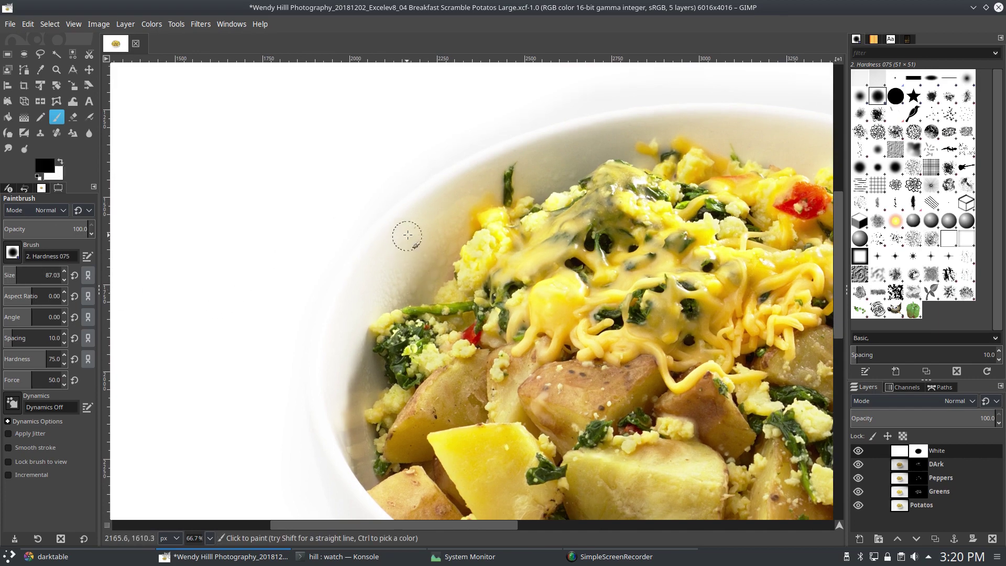
pyautogui.scroll(-5, 338, 361)
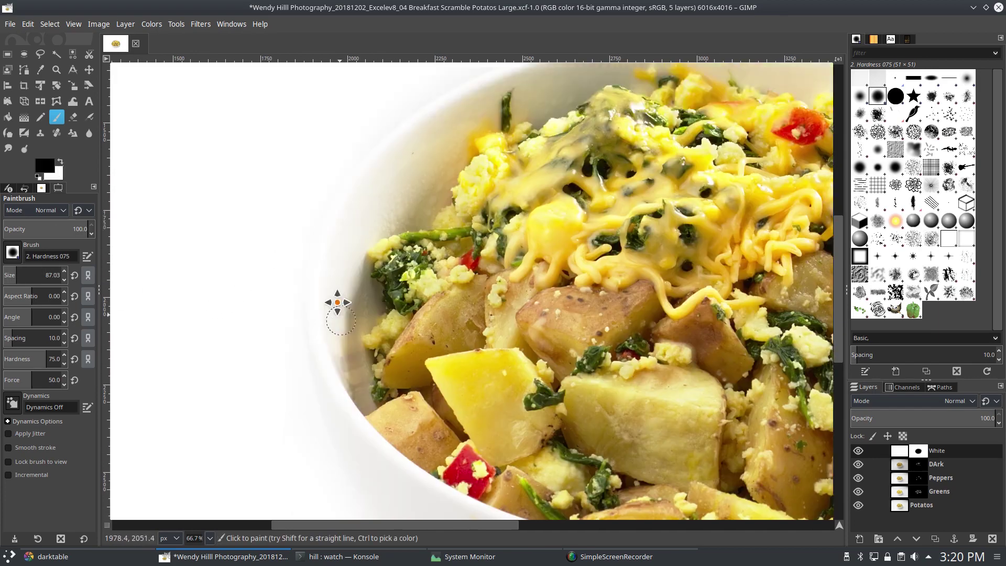
pyautogui.scroll(6, 337, 370)
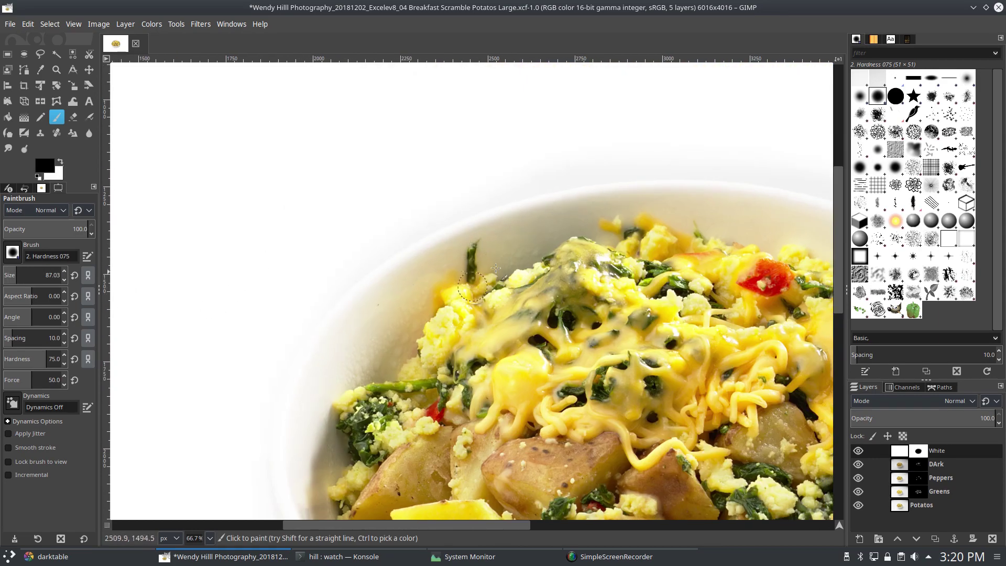
pyautogui.hscroll(3, 445, 240)
# Step: Switch the Paintbrush to white with the 2. Hardness 025 brush at size 203.35
pyautogui.press('x')
pyautogui.hscroll(-1, 434, 251)
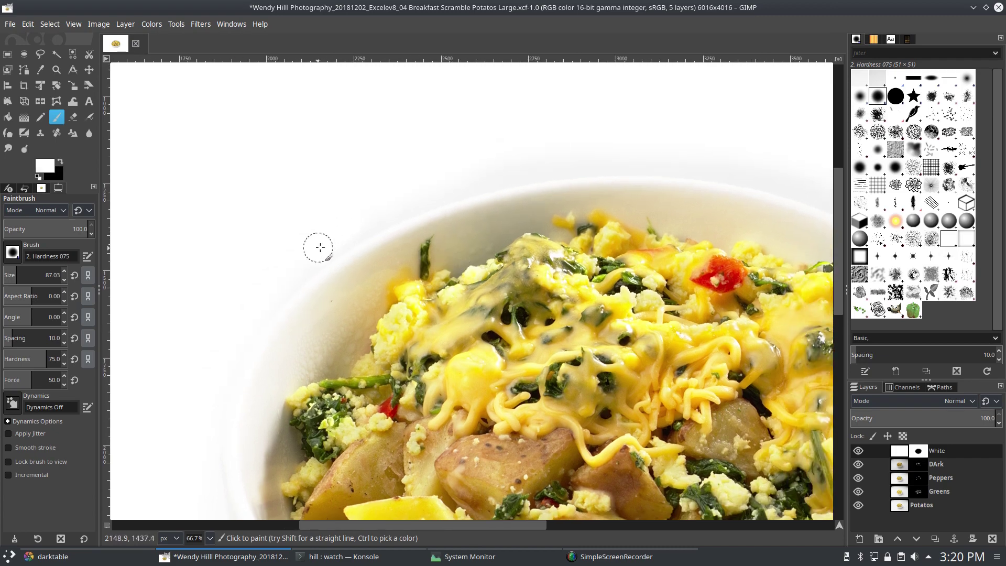
pyautogui.hscroll(6, 400, 202)
pyautogui.scroll(1, 400, 202)
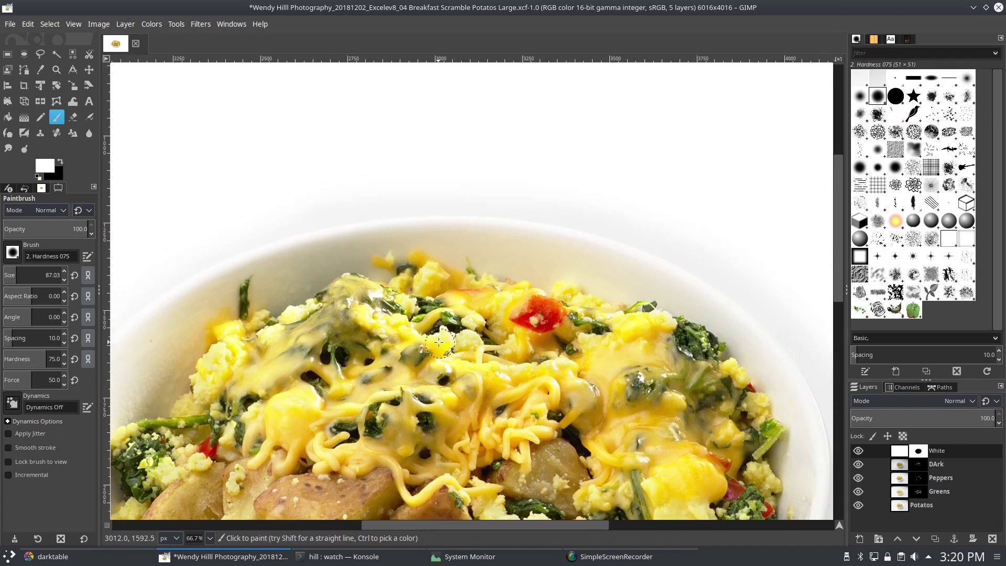
pyautogui.click(13, 252)
pyautogui.click(10, 285)
pyautogui.hscroll(-8, 420, 280)
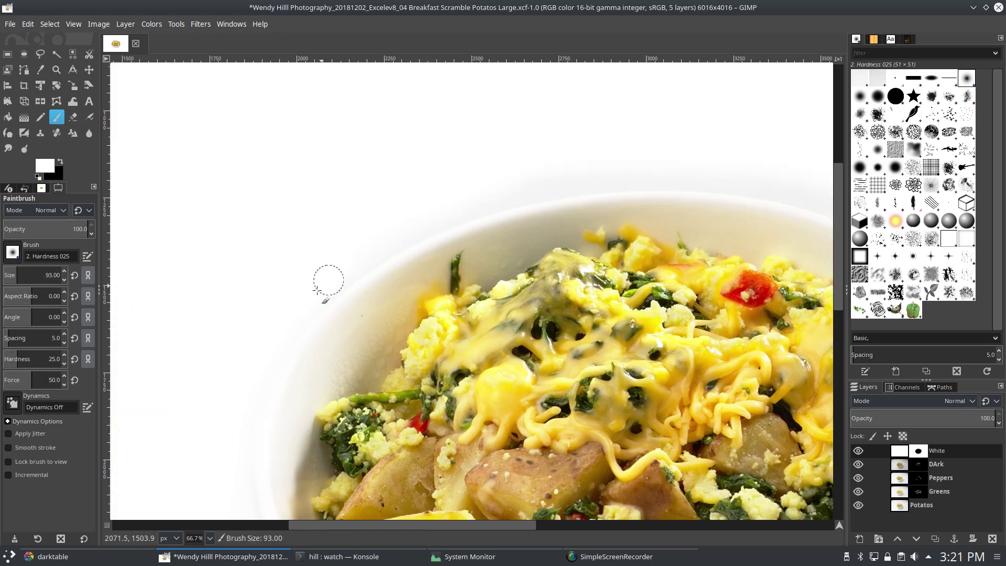
pyautogui.press(']')
pyautogui.press(']')
pyautogui.press(']')
pyautogui.press(']')
pyautogui.press(']')
pyautogui.press(']')
pyautogui.press(']')
pyautogui.press(']')
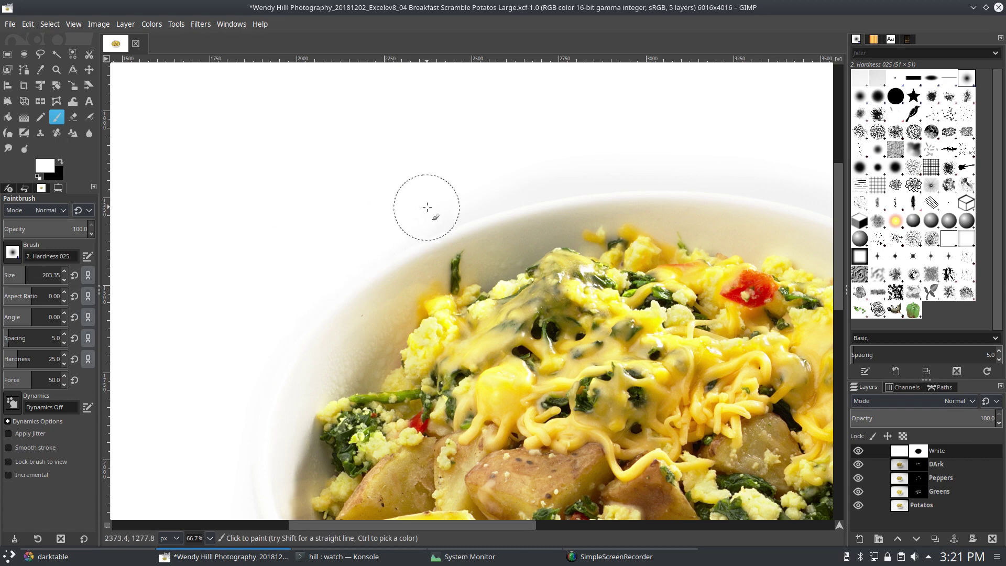
# Step: Paint white on the White mask along the outside of the bowl's back rim and down its right side
pyautogui.hscroll(6, 414, 178)
pyautogui.scroll(1, 362, 184)
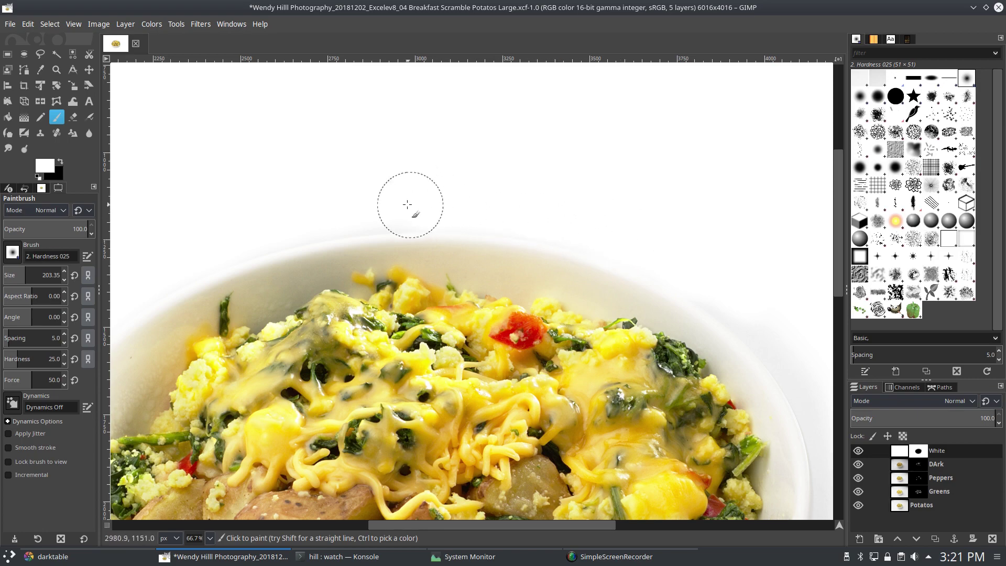
pyautogui.hscroll(4, 398, 224)
pyautogui.scroll(-1, 397, 225)
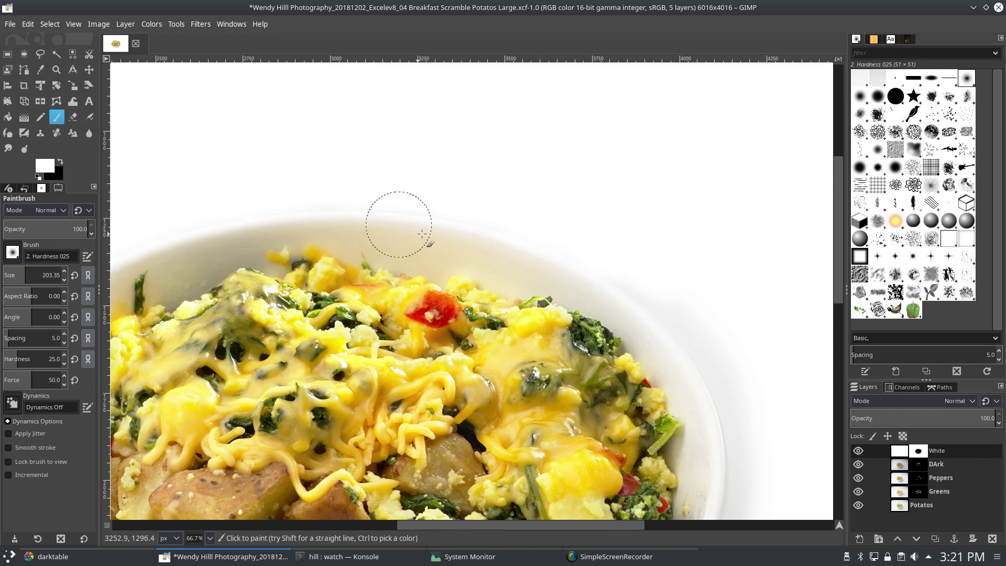
pyautogui.hscroll(5, 482, 186)
pyautogui.scroll(-2, 481, 186)
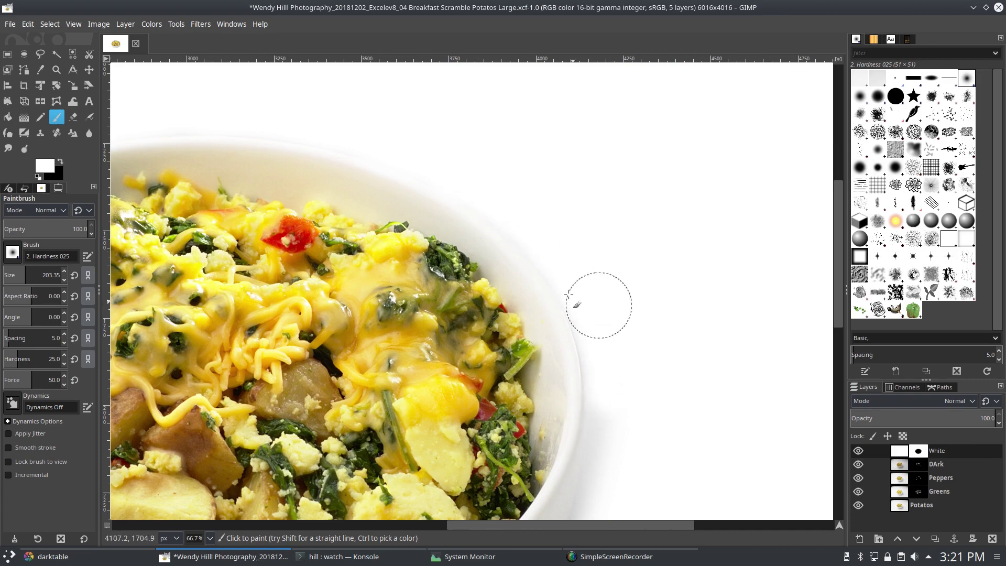
pyautogui.hscroll(2, 581, 299)
pyautogui.scroll(-7, 582, 298)
pyautogui.scroll(-3, 547, 363)
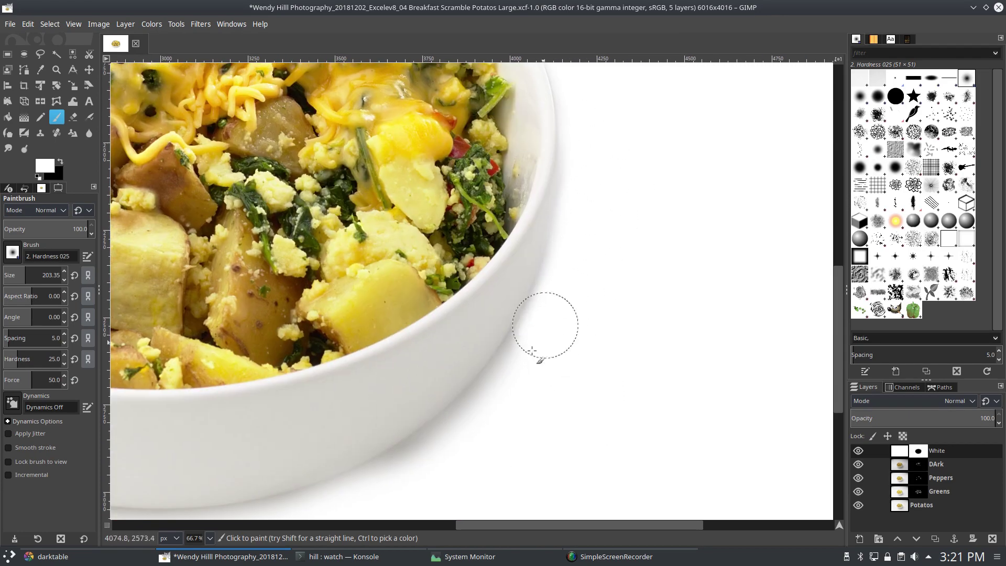
pyautogui.scroll(-4, 545, 325)
pyautogui.scroll(12, 555, 363)
pyautogui.hscroll(-1, 555, 363)
pyautogui.hscroll(-6, 555, 363)
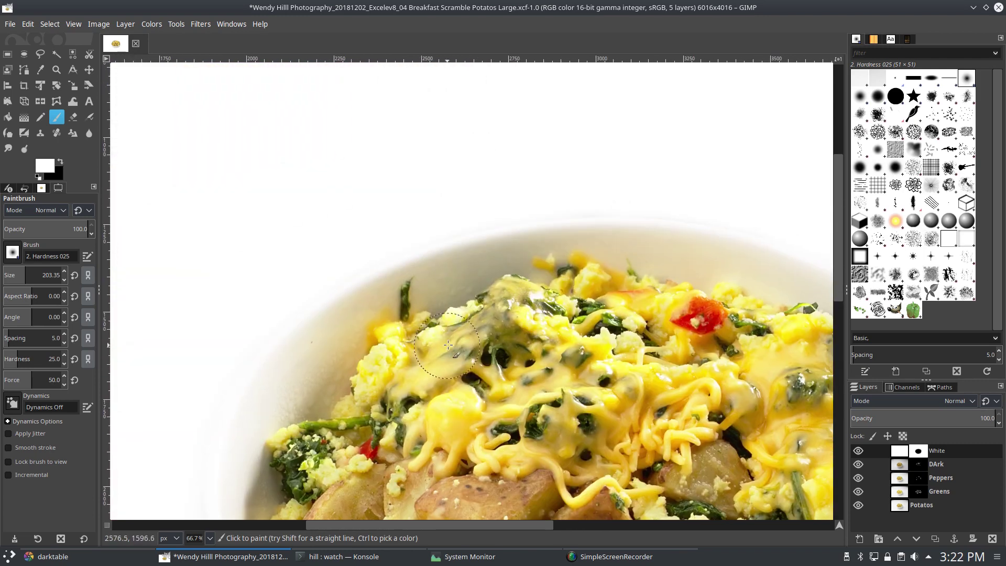
pyautogui.press('x')
pyautogui.press('[')
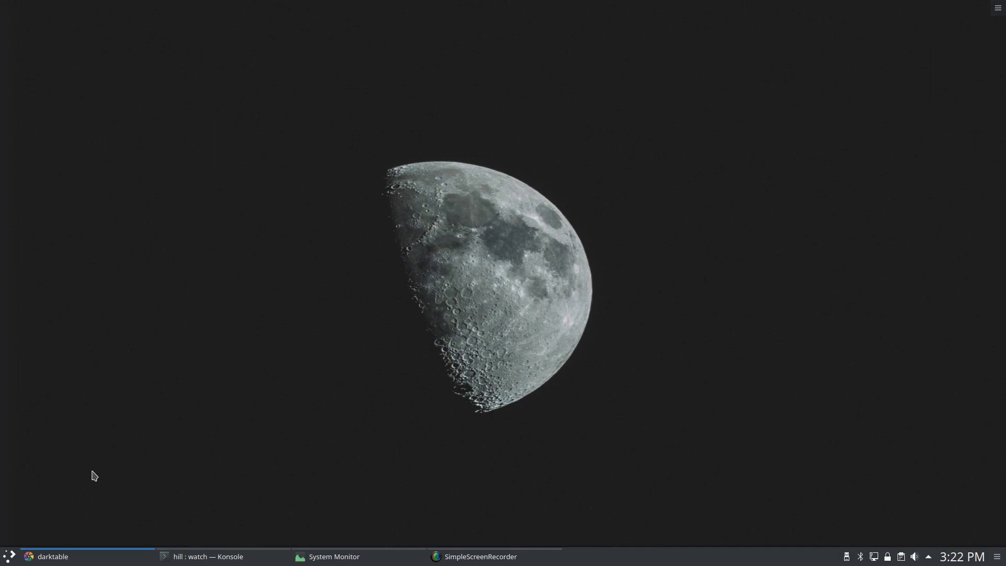
# Step: Relaunch GIMP and recover the image salvaged from the crash
pyautogui.press('super')
pyautogui.write('gimp')
pyautogui.press('Return')
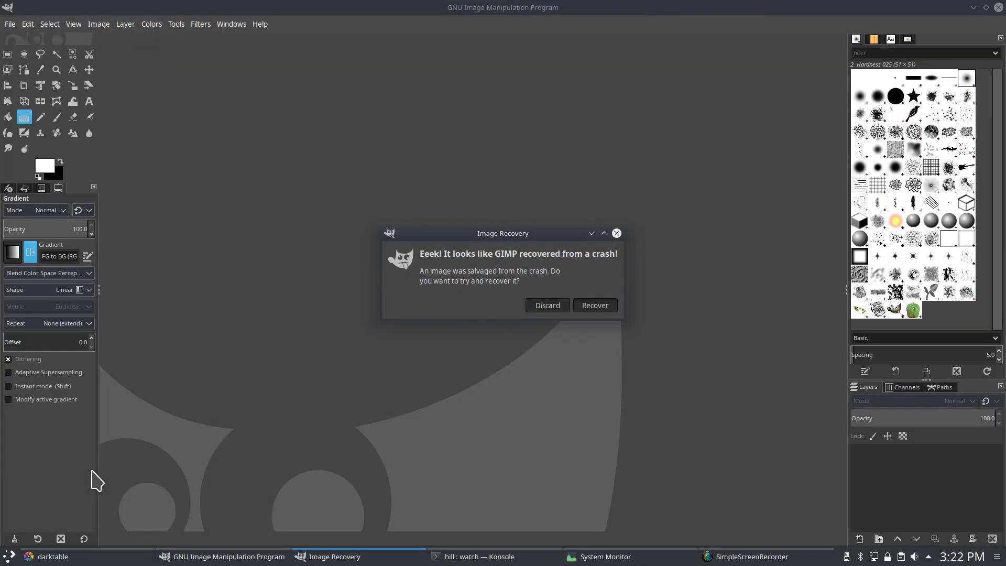
pyautogui.click(597, 307)
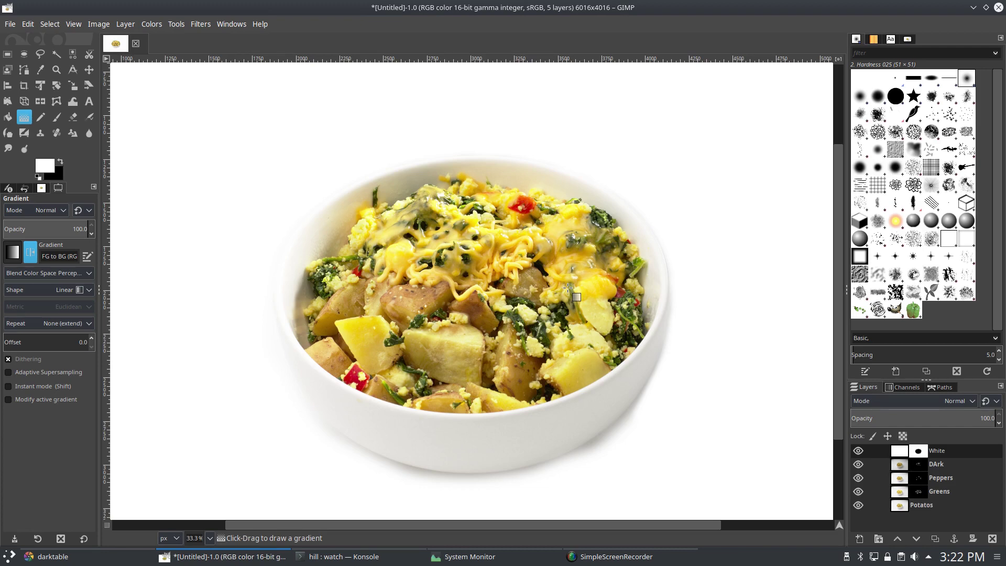
# Step: Set the Paintbrush opacity to 100 and its size to 104.58 for touching up the White mask around the bowl's back rim
pyautogui.press('p')
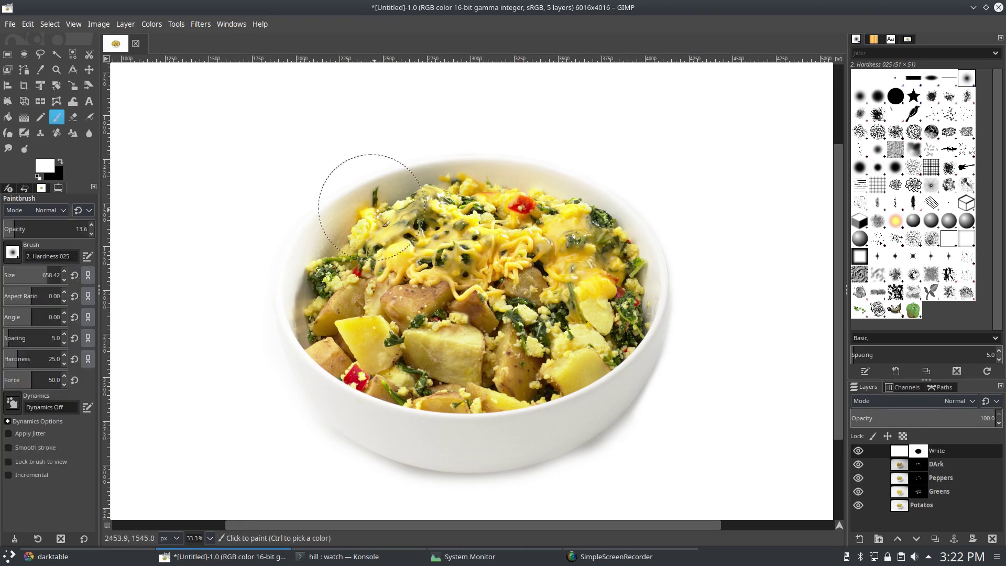
pyautogui.scroll(2, 507, 313)
pyautogui.hscroll(-3, 507, 313)
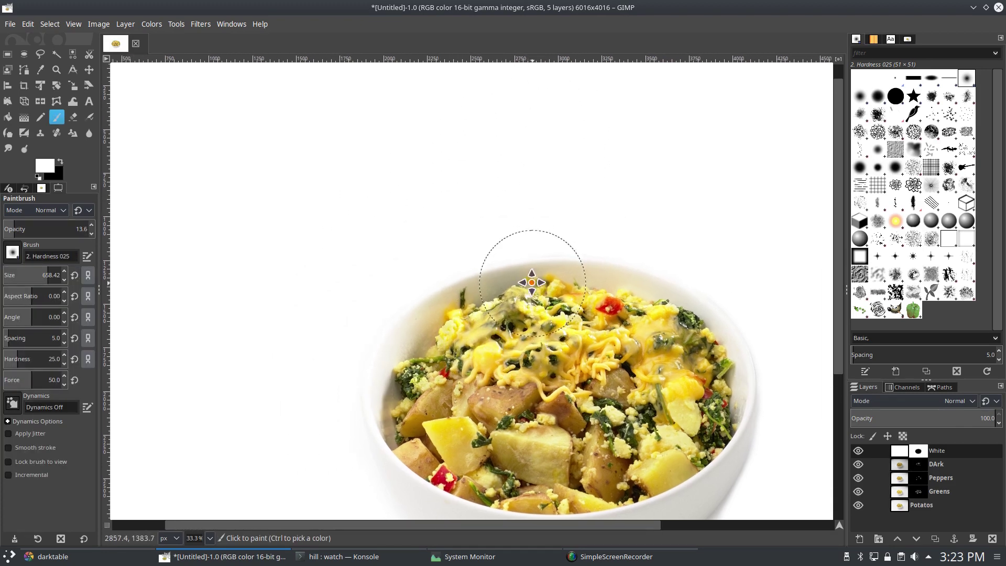
pyautogui.scroll(3, 524, 256)
pyautogui.click(21, 275)
pyautogui.click(84, 229)
pyautogui.moveTo(21, 275); pyautogui.dragTo(31, 276)
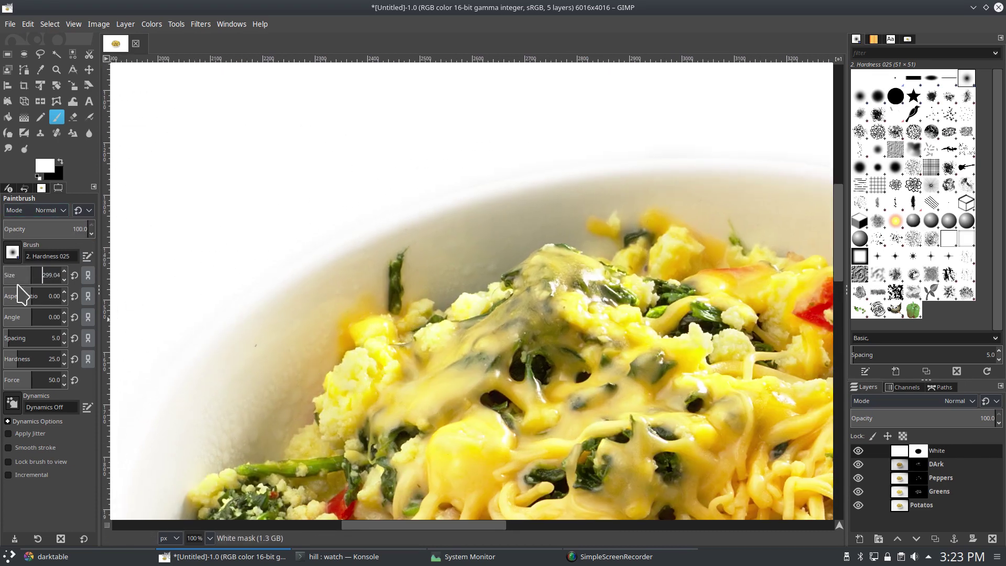
pyautogui.moveTo(320, 335)
pyautogui.mouseDown()
pyautogui.moveTo(356, 357)
pyautogui.moveTo(377, 335)
pyautogui.mouseUp()
pyautogui.hscroll(-2, 702, 429)
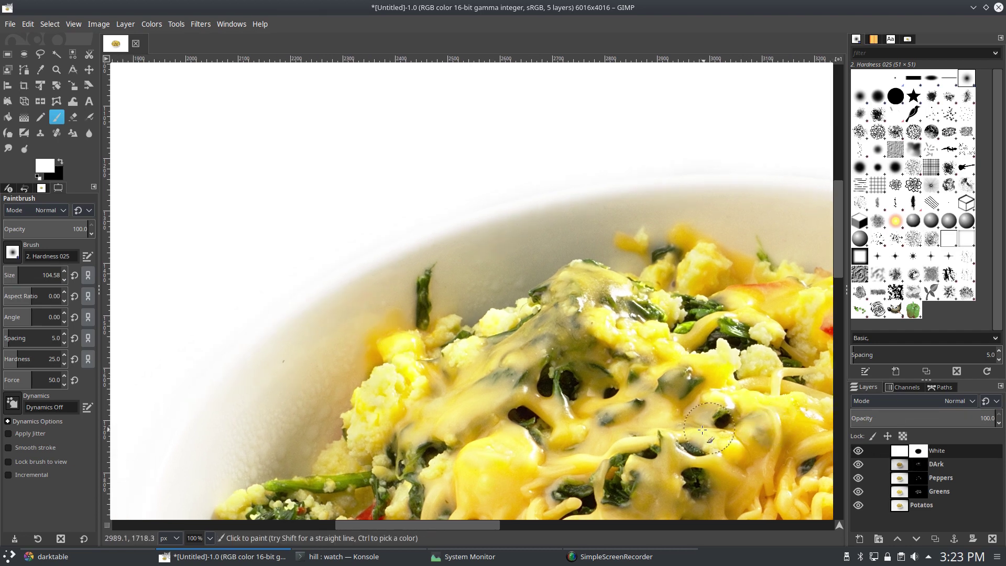
# Step: Switch the paint colour to black and paint on the White mask along the bowl's right back rim
pyautogui.press('x')
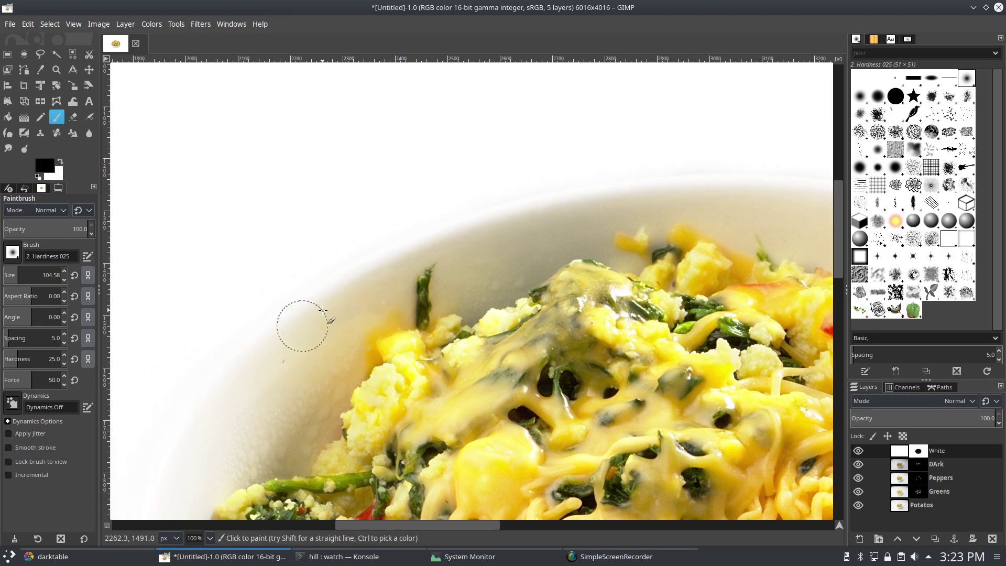
pyautogui.hscroll(15, 552, 237)
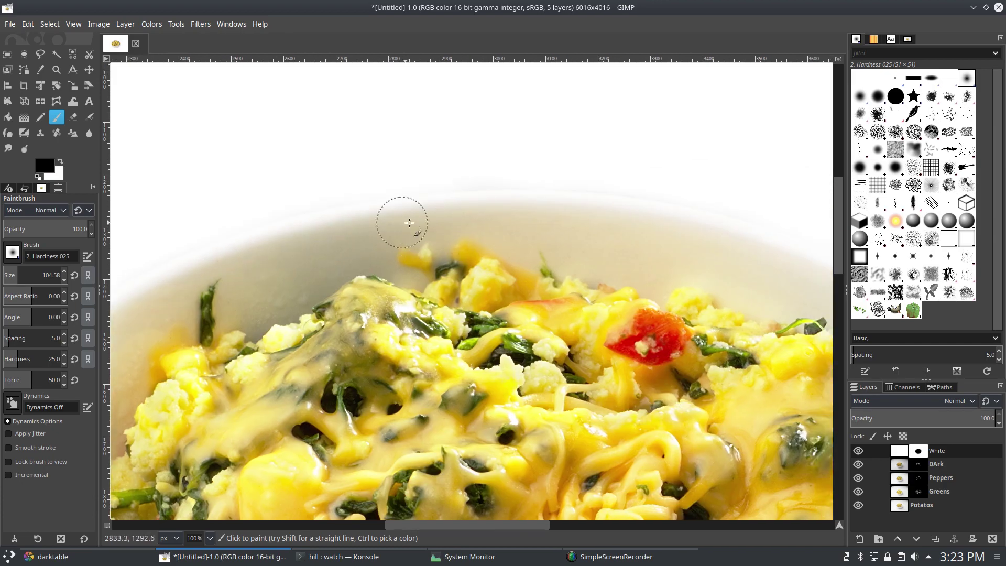
pyautogui.hscroll(1, 506, 287)
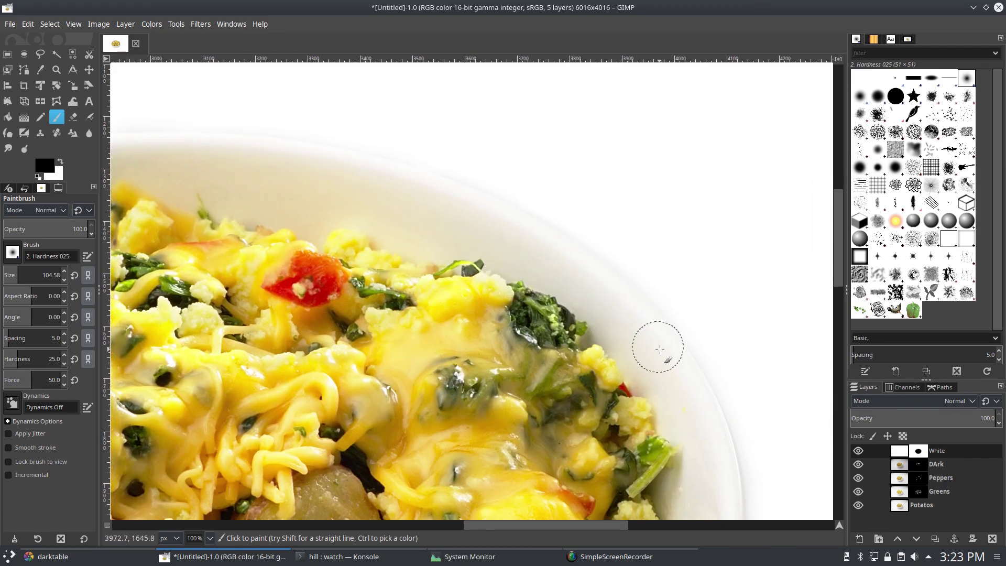
pyautogui.moveTo(643, 331); pyautogui.dragTo(515, 247)
pyautogui.scroll(-5, 573, 313)
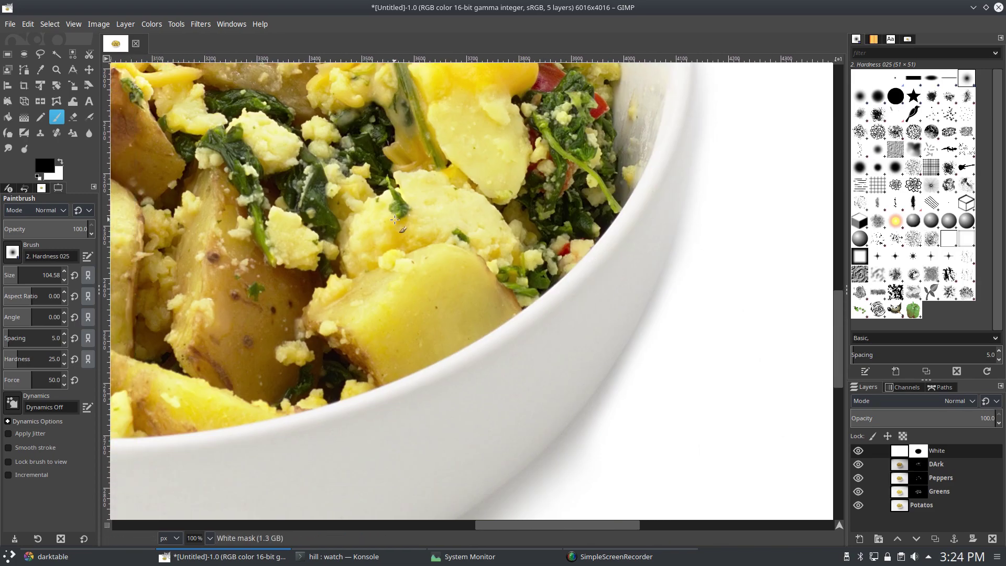
# Step: Start saving the image and browse the 2.0 TB Volume to Photo/2018/201811/Excelev8/White/Base Tif
pyautogui.click(10, 24)
pyautogui.click(21, 131)
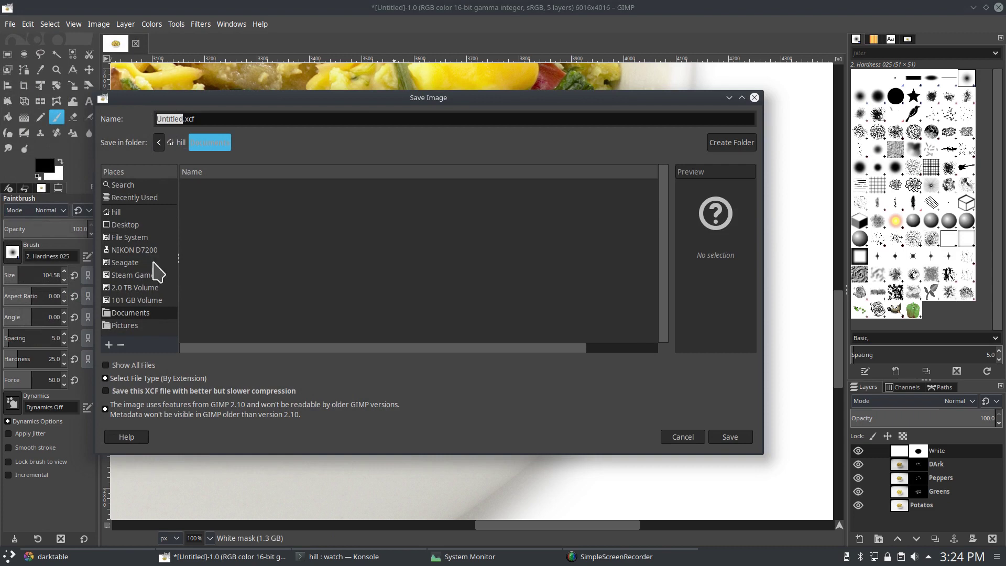
pyautogui.click(161, 287)
pyautogui.scroll(-1, 229, 305)
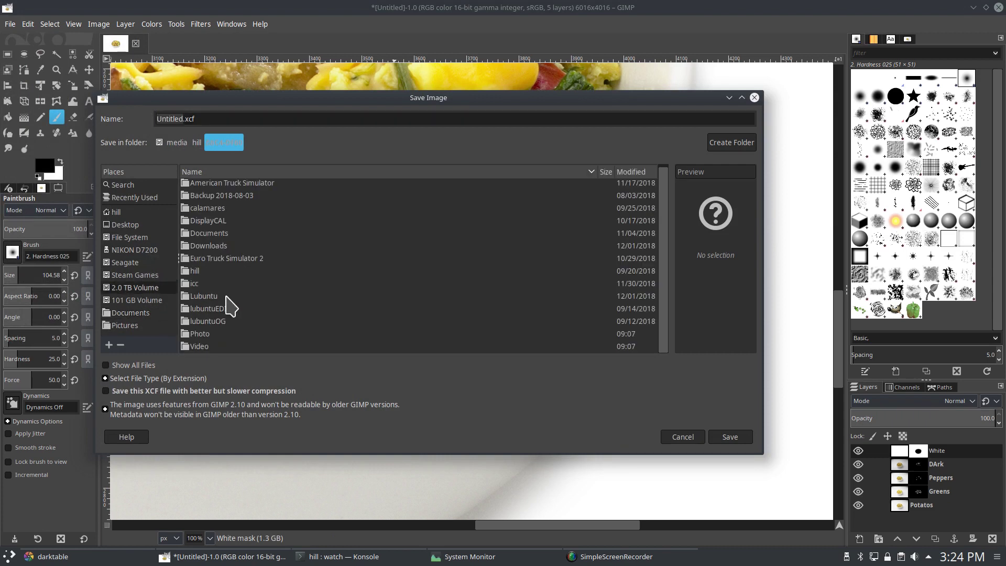
pyautogui.doubleClick(217, 335)
pyautogui.doubleClick(202, 194)
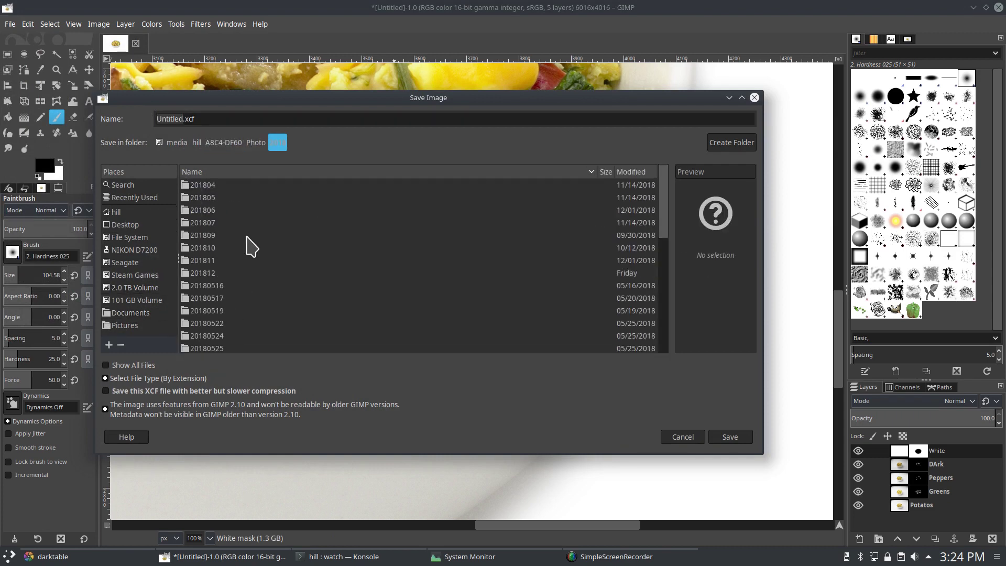
pyautogui.doubleClick(213, 272)
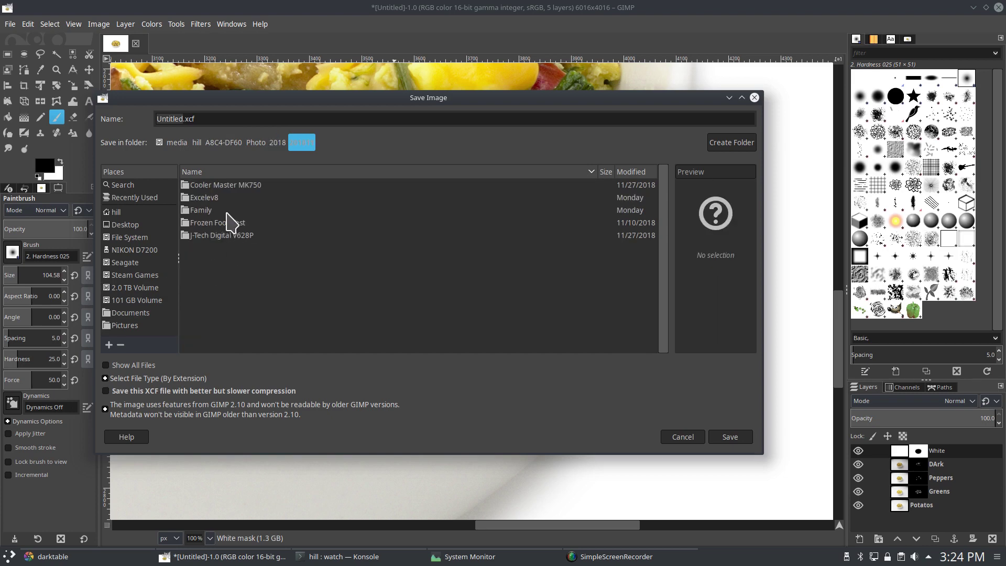
pyautogui.doubleClick(212, 198)
pyautogui.doubleClick(214, 199)
pyautogui.doubleClick(225, 199)
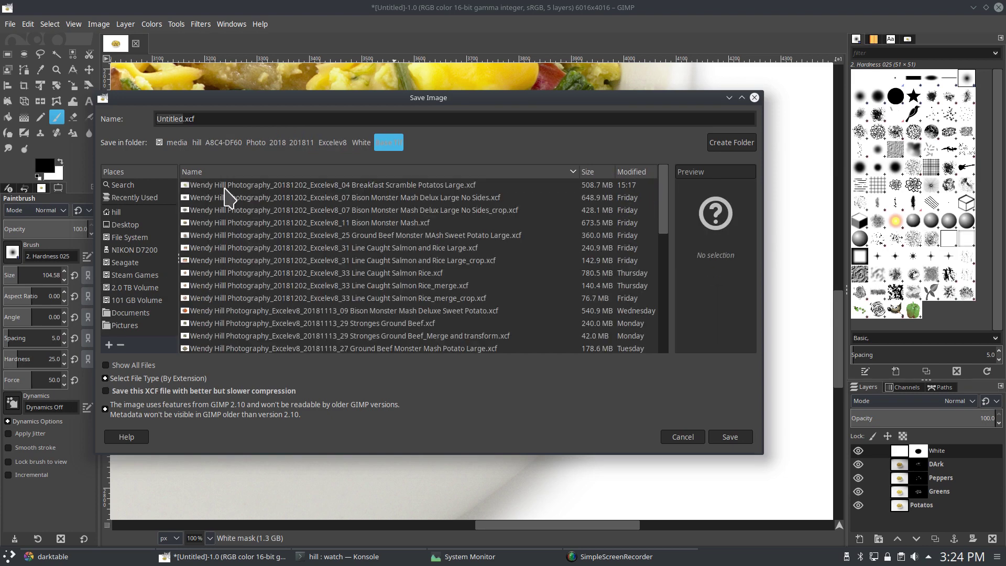
# Step: Save the image over the existing "04 Breakfast Scramble Potatos Large" XCF file
pyautogui.click(425, 184)
pyautogui.click(729, 436)
pyautogui.click(548, 333)
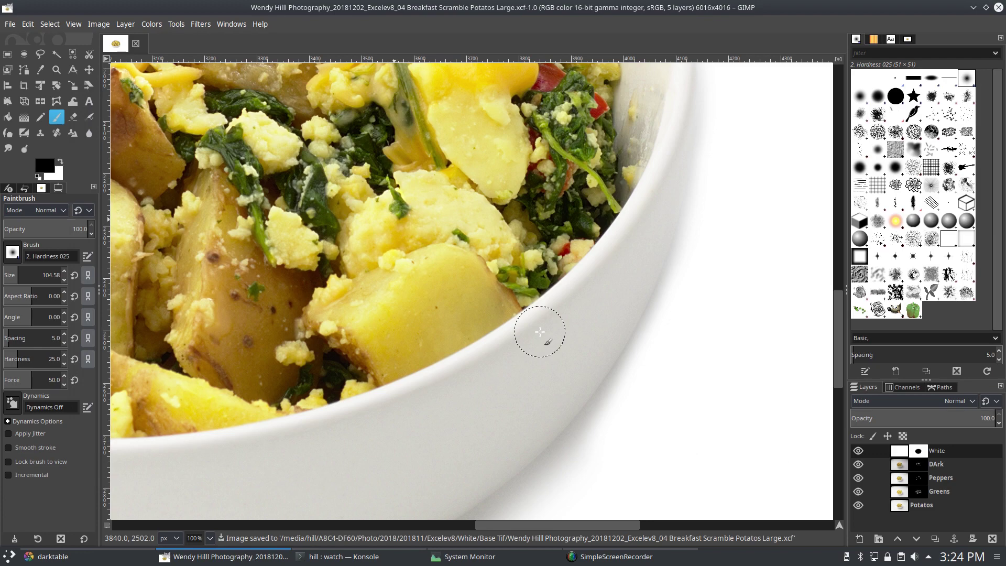
# Step: Set the Paintbrush size to 779.62 and its opacity to 46.9 for soft shadow work around the bowl
pyautogui.scroll(-2, 418, 310)
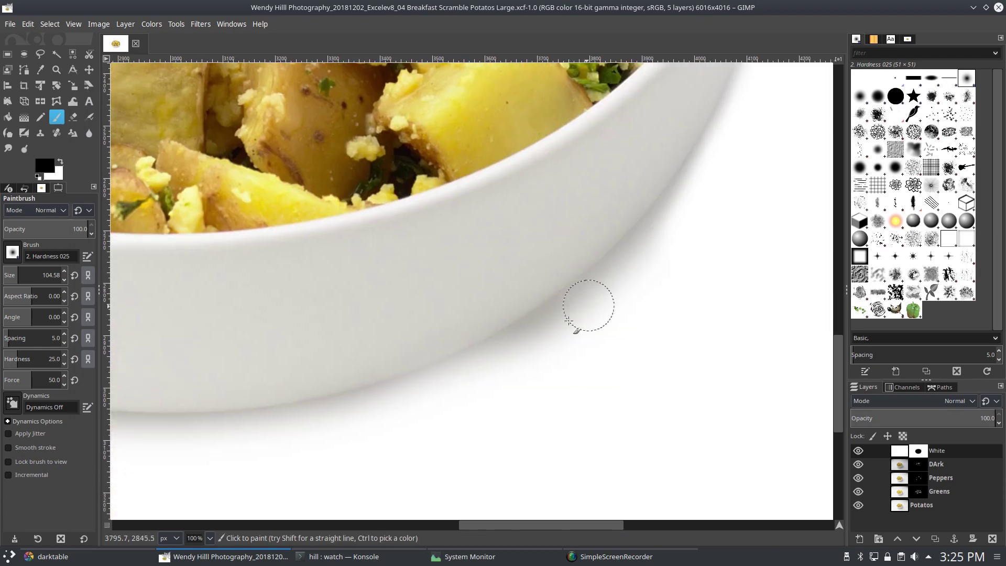
pyautogui.scroll(-2, 589, 308)
pyautogui.scroll(-3, 550, 375)
pyautogui.scroll(3, 581, 382)
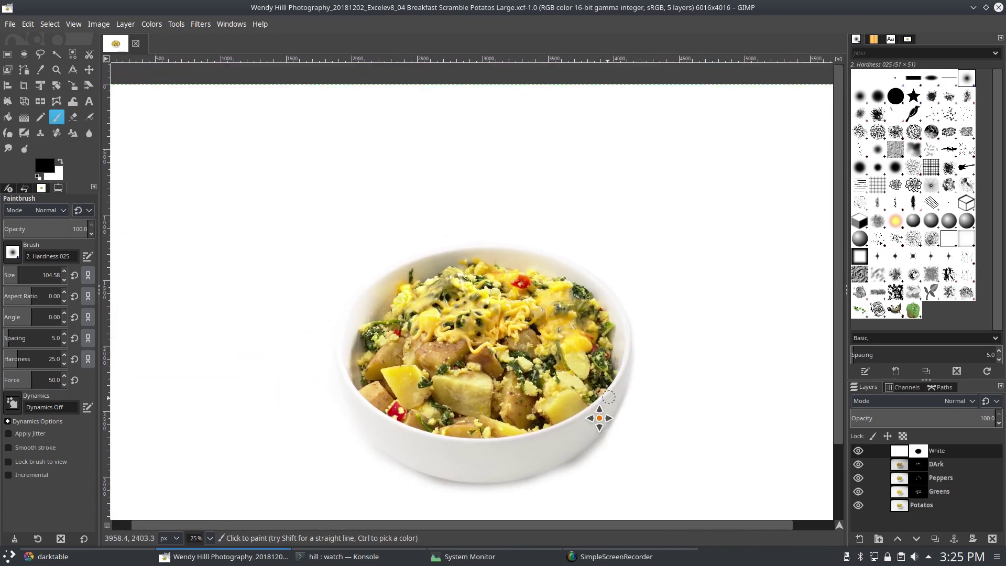
pyautogui.scroll(-4, 587, 351)
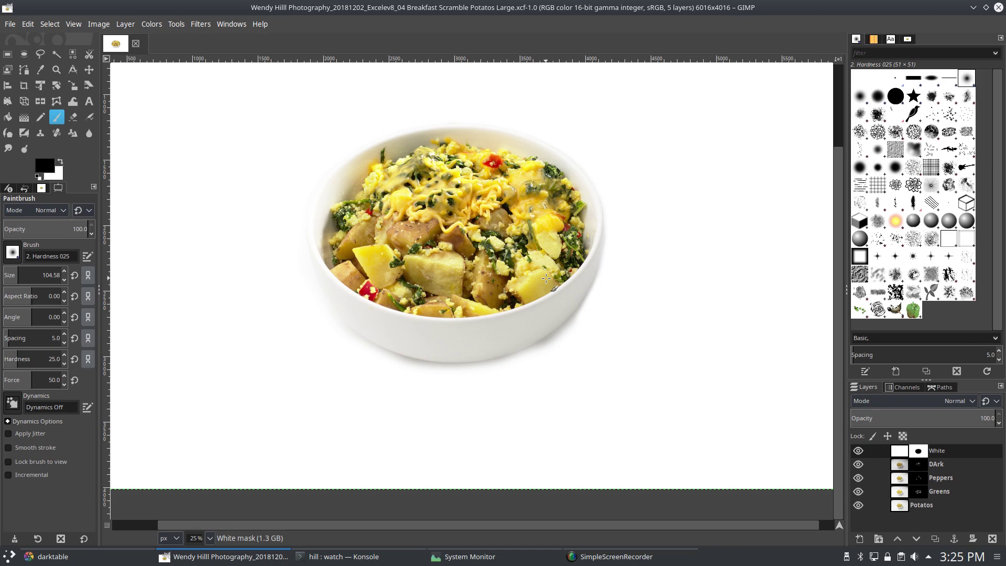
pyautogui.press(']')
pyautogui.press(']')
pyautogui.press(']')
pyautogui.press(']')
pyautogui.press(']')
pyautogui.press(']')
pyautogui.press(']')
pyautogui.press(']')
pyautogui.press(']')
pyautogui.press(']')
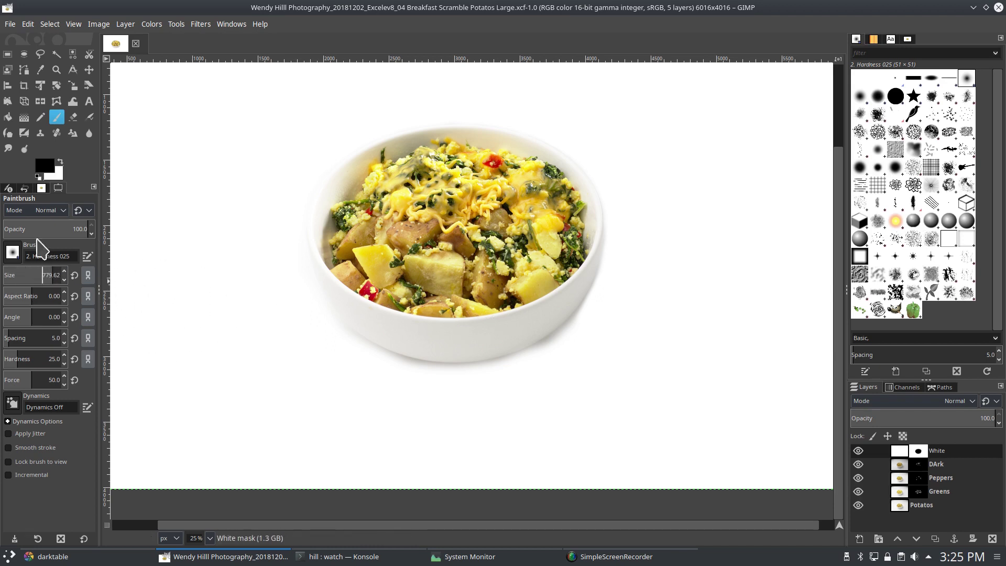
pyautogui.click(43, 229)
# Step: Try to reveal the shadow by painting black on the White mask around the bowl's base and right side
pyautogui.scroll(-3, 168, 203)
pyautogui.hscroll(5, 168, 202)
pyautogui.moveTo(190, 261)
pyautogui.mouseDown()
pyautogui.moveTo(251, 265)
pyautogui.moveTo(302, 298)
pyautogui.moveTo(347, 308)
pyautogui.moveTo(418, 301)
pyautogui.moveTo(492, 246)
pyautogui.moveTo(510, 149)
pyautogui.mouseUp()
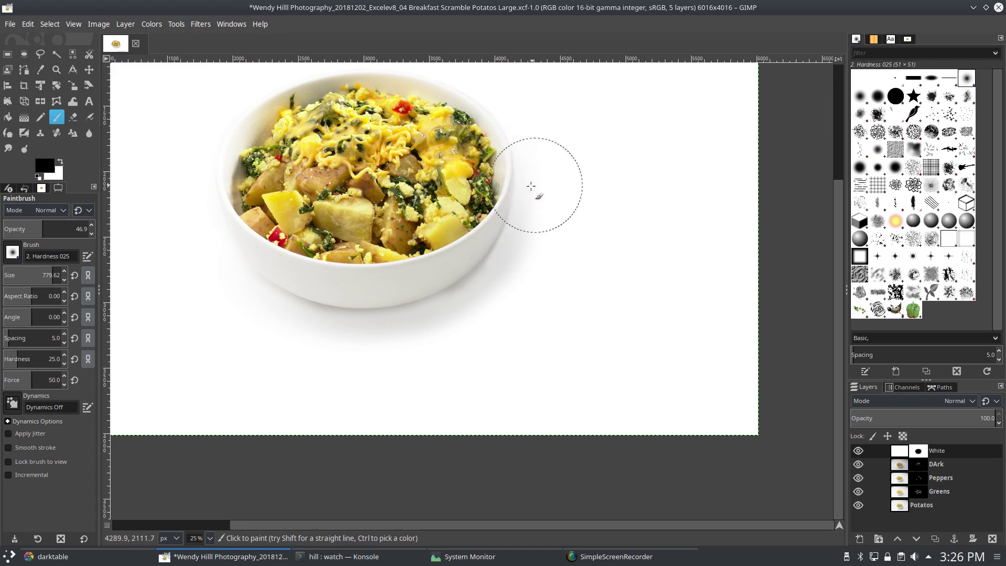
pyautogui.scroll(2, 382, 404)
pyautogui.hscroll(-1, 402, 453)
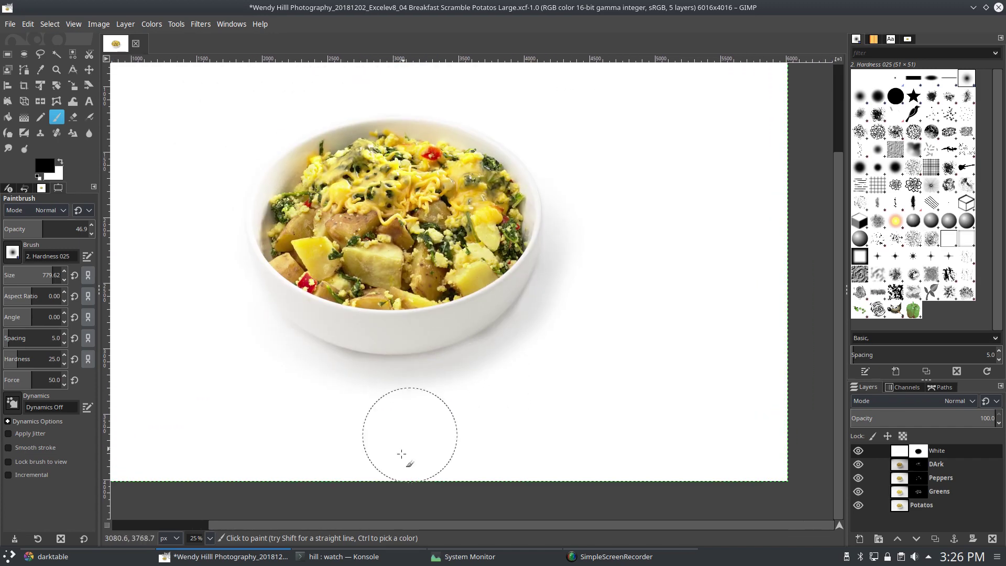
pyautogui.hotkey('ctrl', 'z')
# Step: Paint black on the White mask beneath the bowl and along its lower right to reveal the shadow, and save the file
pyautogui.moveTo(269, 301)
pyautogui.mouseDown()
pyautogui.moveTo(347, 347)
pyautogui.moveTo(417, 352)
pyautogui.moveTo(484, 329)
pyautogui.moveTo(512, 303)
pyautogui.moveTo(520, 250)
pyautogui.mouseUp()
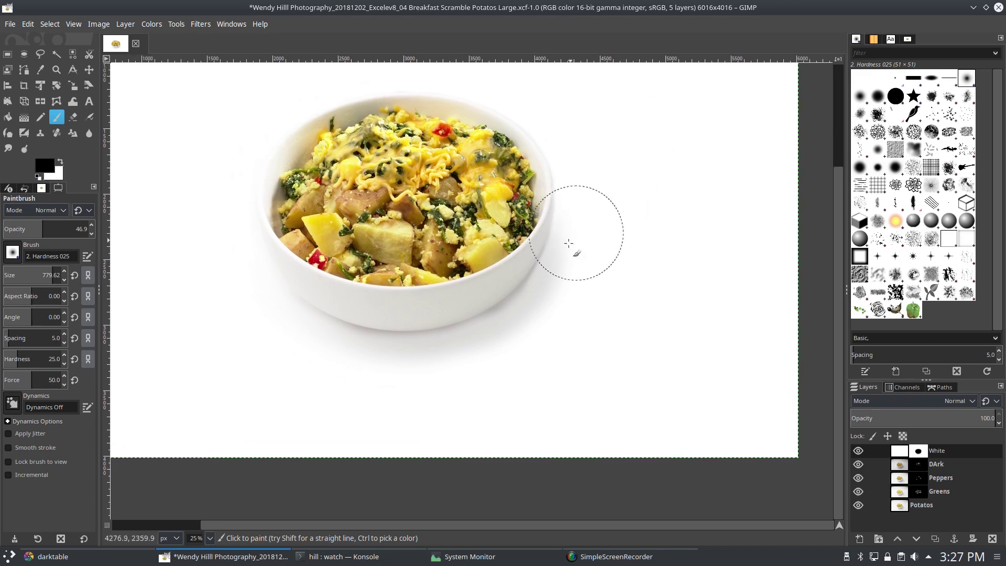
pyautogui.scroll(-1, 629, 461)
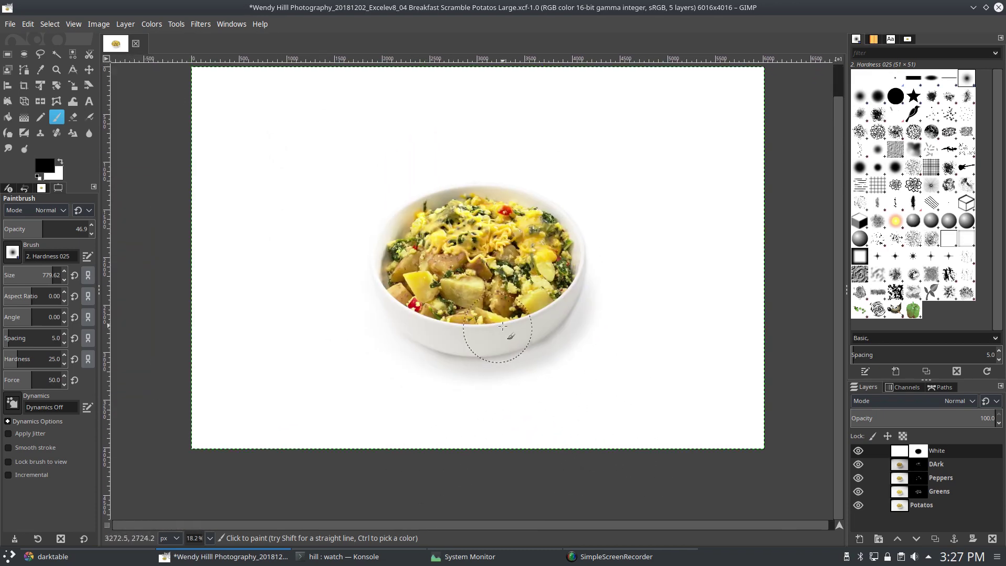
pyautogui.scroll(2, 483, 337)
pyautogui.hotkey('ctrl', 's')
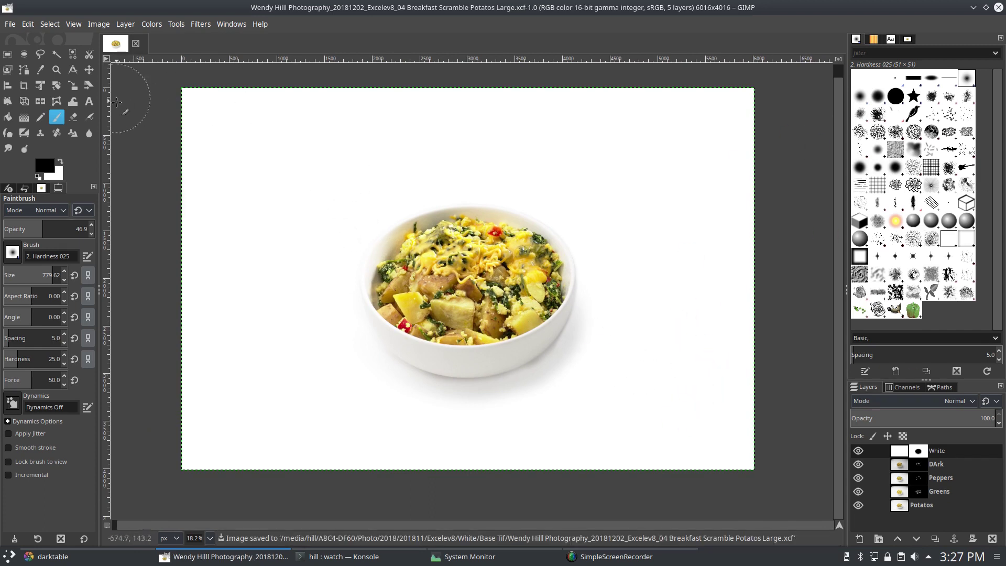
# Step: Crop the image around the centred bowl to 4961 × 3234 px at position 541, 511 with the 6160:4016 aspect ratio
pyautogui.click(23, 86)
pyautogui.moveTo(284, 175); pyautogui.dragTo(714, 456)
pyautogui.moveTo(303, 189); pyautogui.dragTo(260, 162)
pyautogui.moveTo(564, 309); pyautogui.dragTo(547, 299)
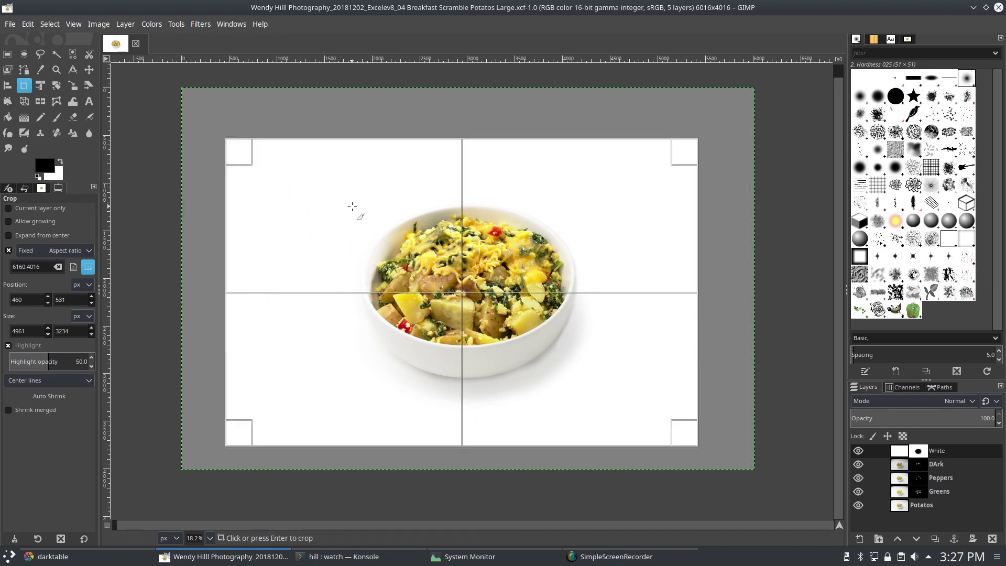
pyautogui.moveTo(459, 292)
pyautogui.mouseDown()
pyautogui.moveTo(472, 289)
pyautogui.moveTo(477, 304)
pyautogui.mouseUp()
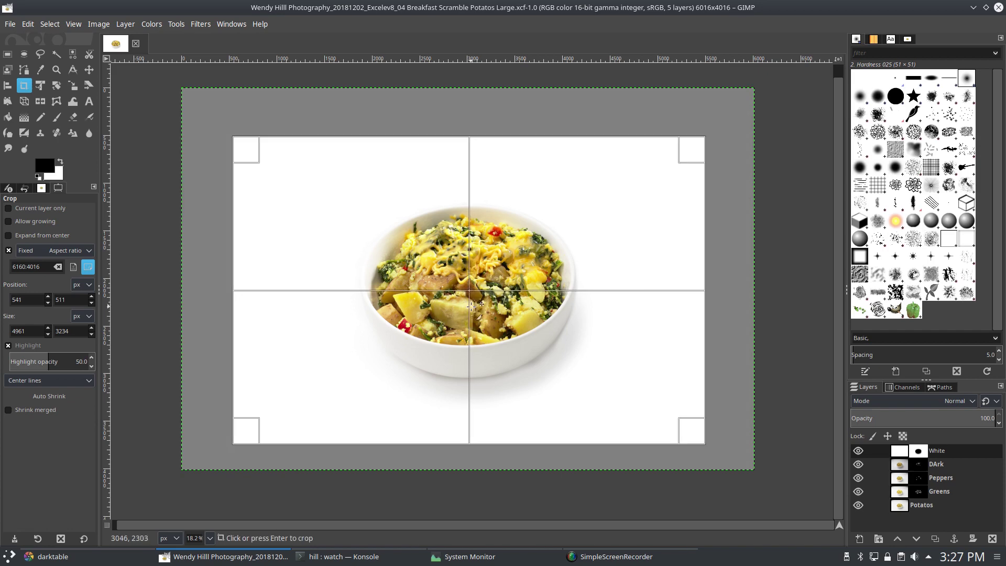
pyautogui.click(292, 283)
# Step: Save the cropped image as a separate XCF file with "_crop" appended to its name
pyautogui.click(10, 24)
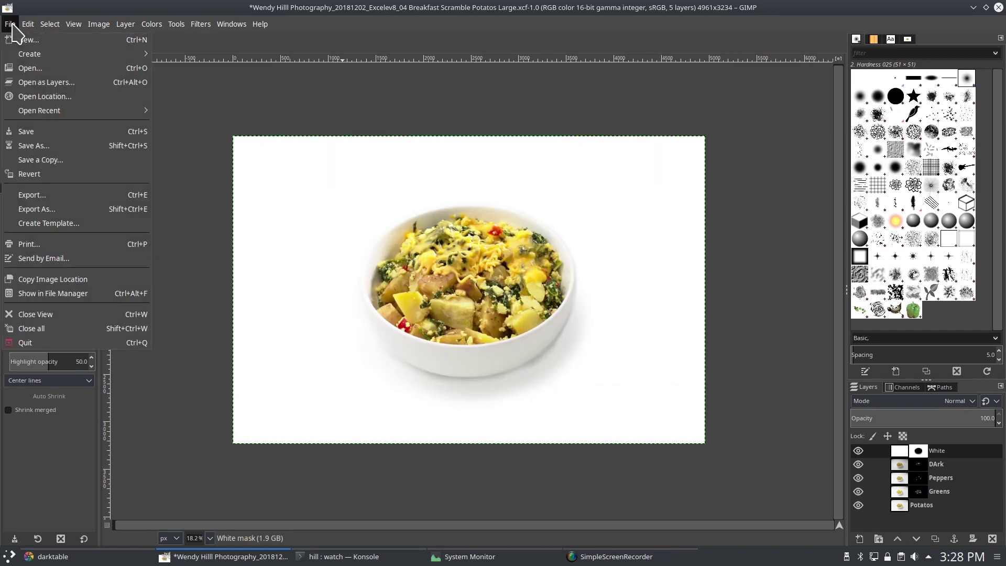
pyautogui.click(55, 145)
pyautogui.press('Right')
pyautogui.write('_crop')
pyautogui.press('Return')
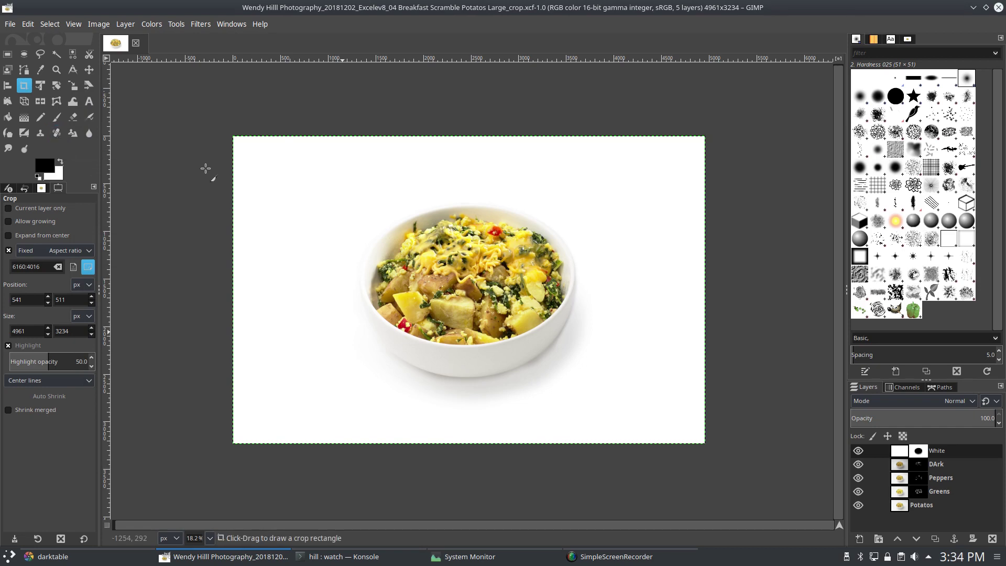
# Step: Export the cropped image as a JPEG, with the file name ending in "04 Breakfast Scramble Potatos Large.jpg"
pyautogui.click(10, 24)
pyautogui.click(66, 194)
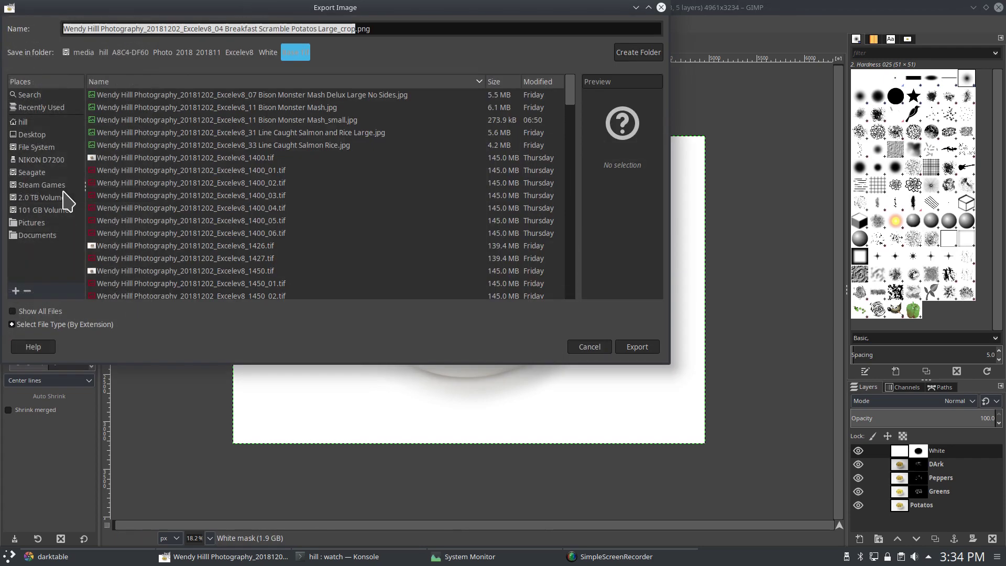
pyautogui.press('BackSpace')
pyautogui.press('BackSpace')
pyautogui.press('Delete')
pyautogui.press('Delete')
pyautogui.press('Delete')
pyautogui.press('Delete')
pyautogui.write('.jpg')
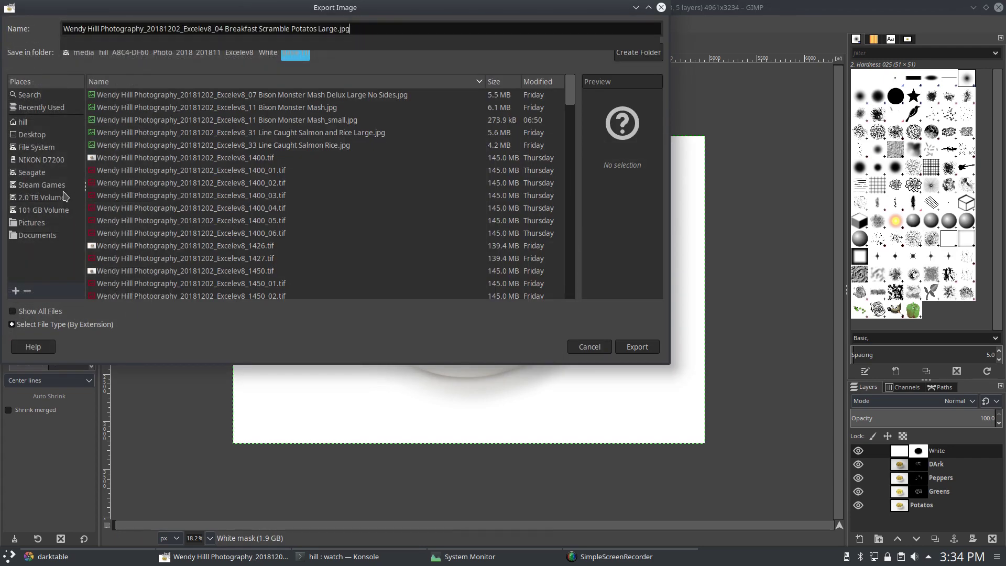
pyautogui.press('Return')
pyautogui.click(387, 242)
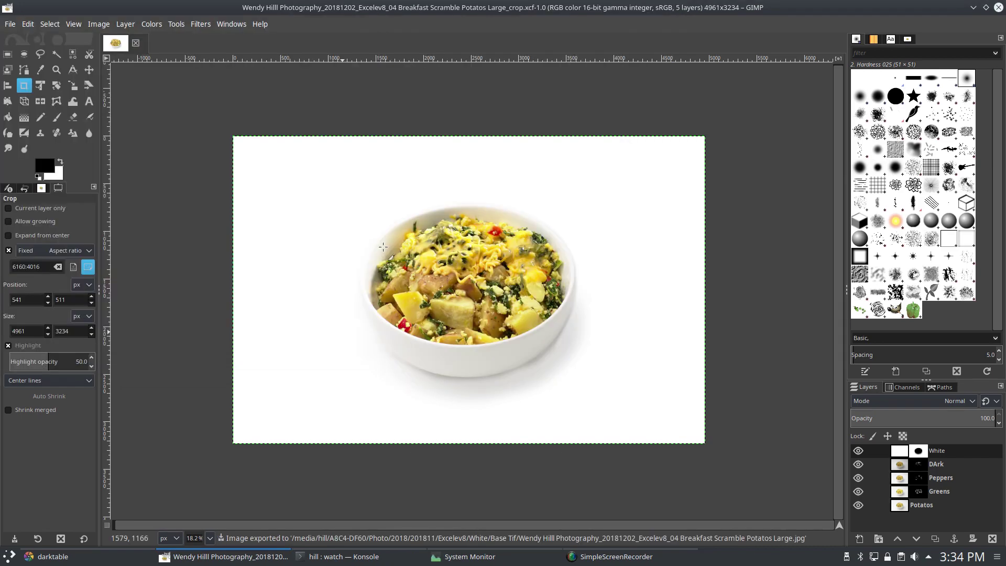